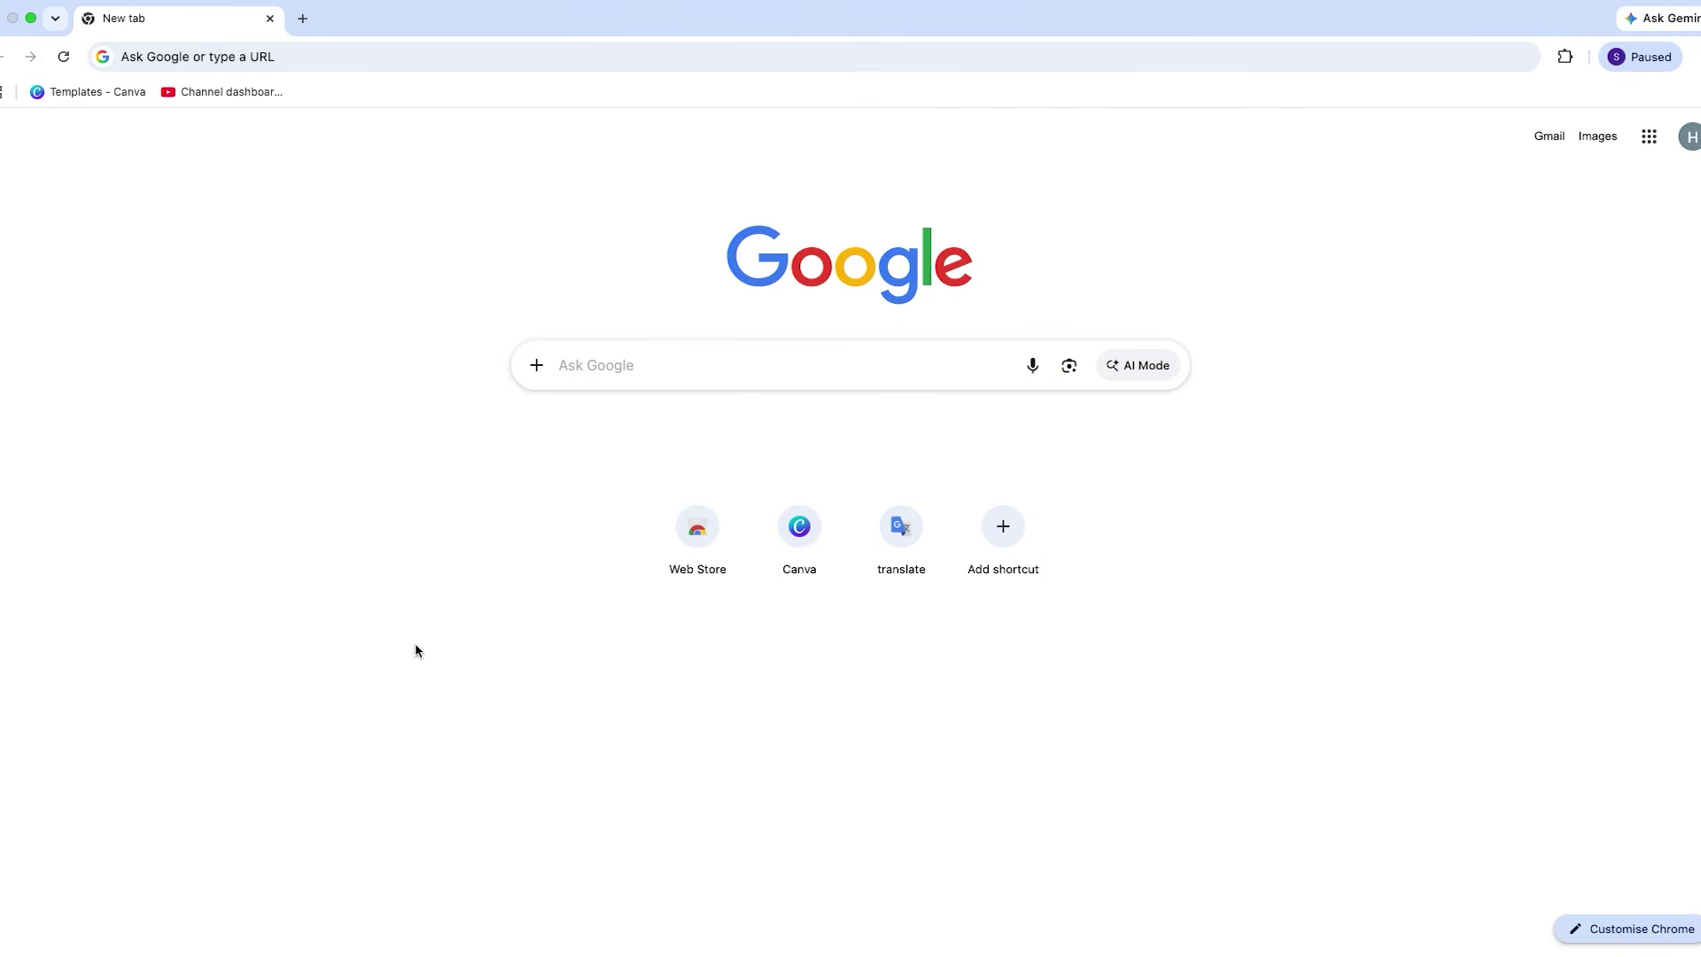
# Search Google for 'fosocs fssai' and open the official FoSCoS - FSSAI portal.
pyautogui.click(578, 373)
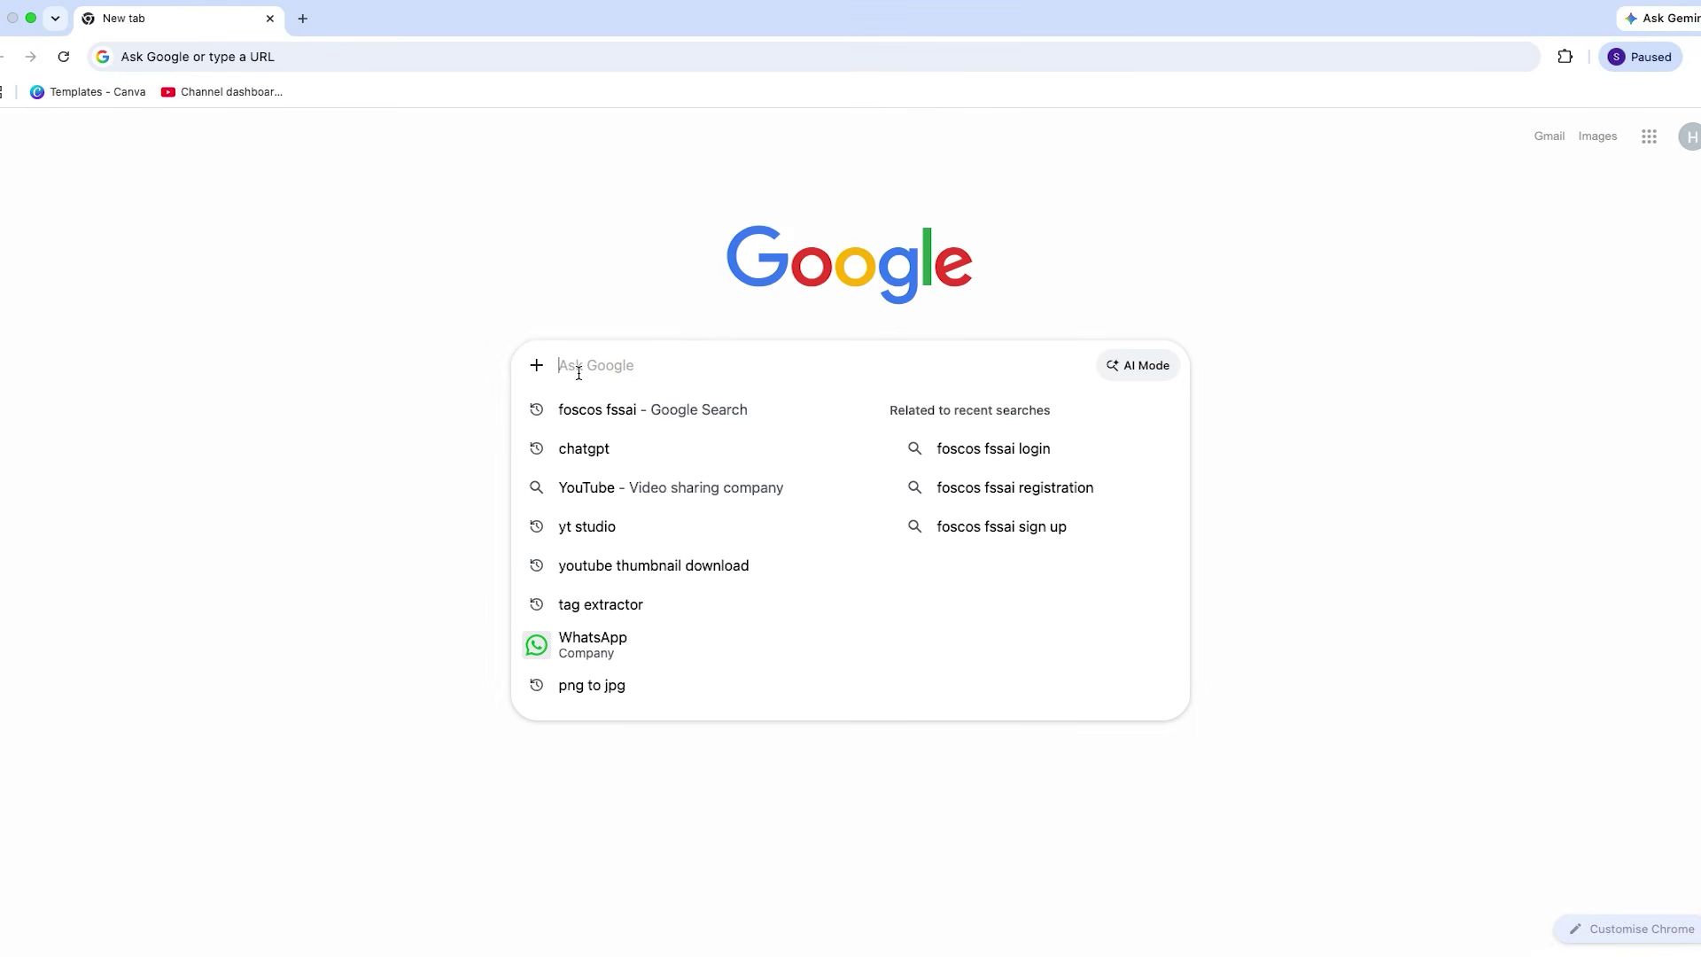
pyautogui.write('fosocs fssai')
pyautogui.press('Return')
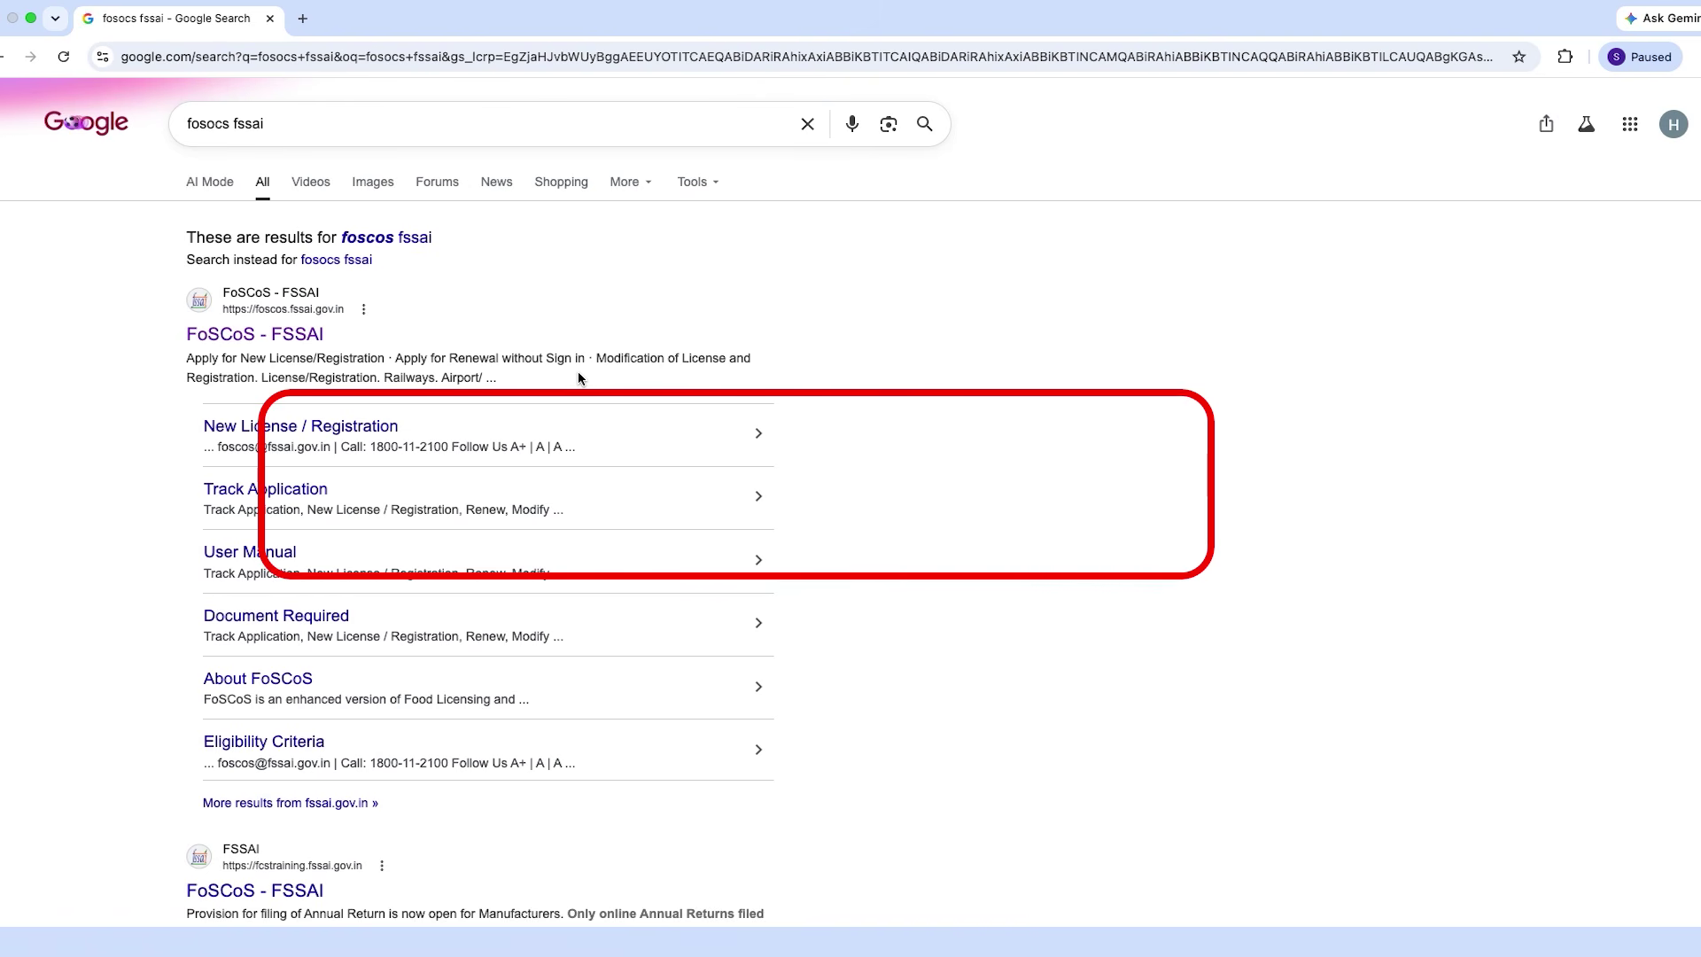
pyautogui.click(255, 335)
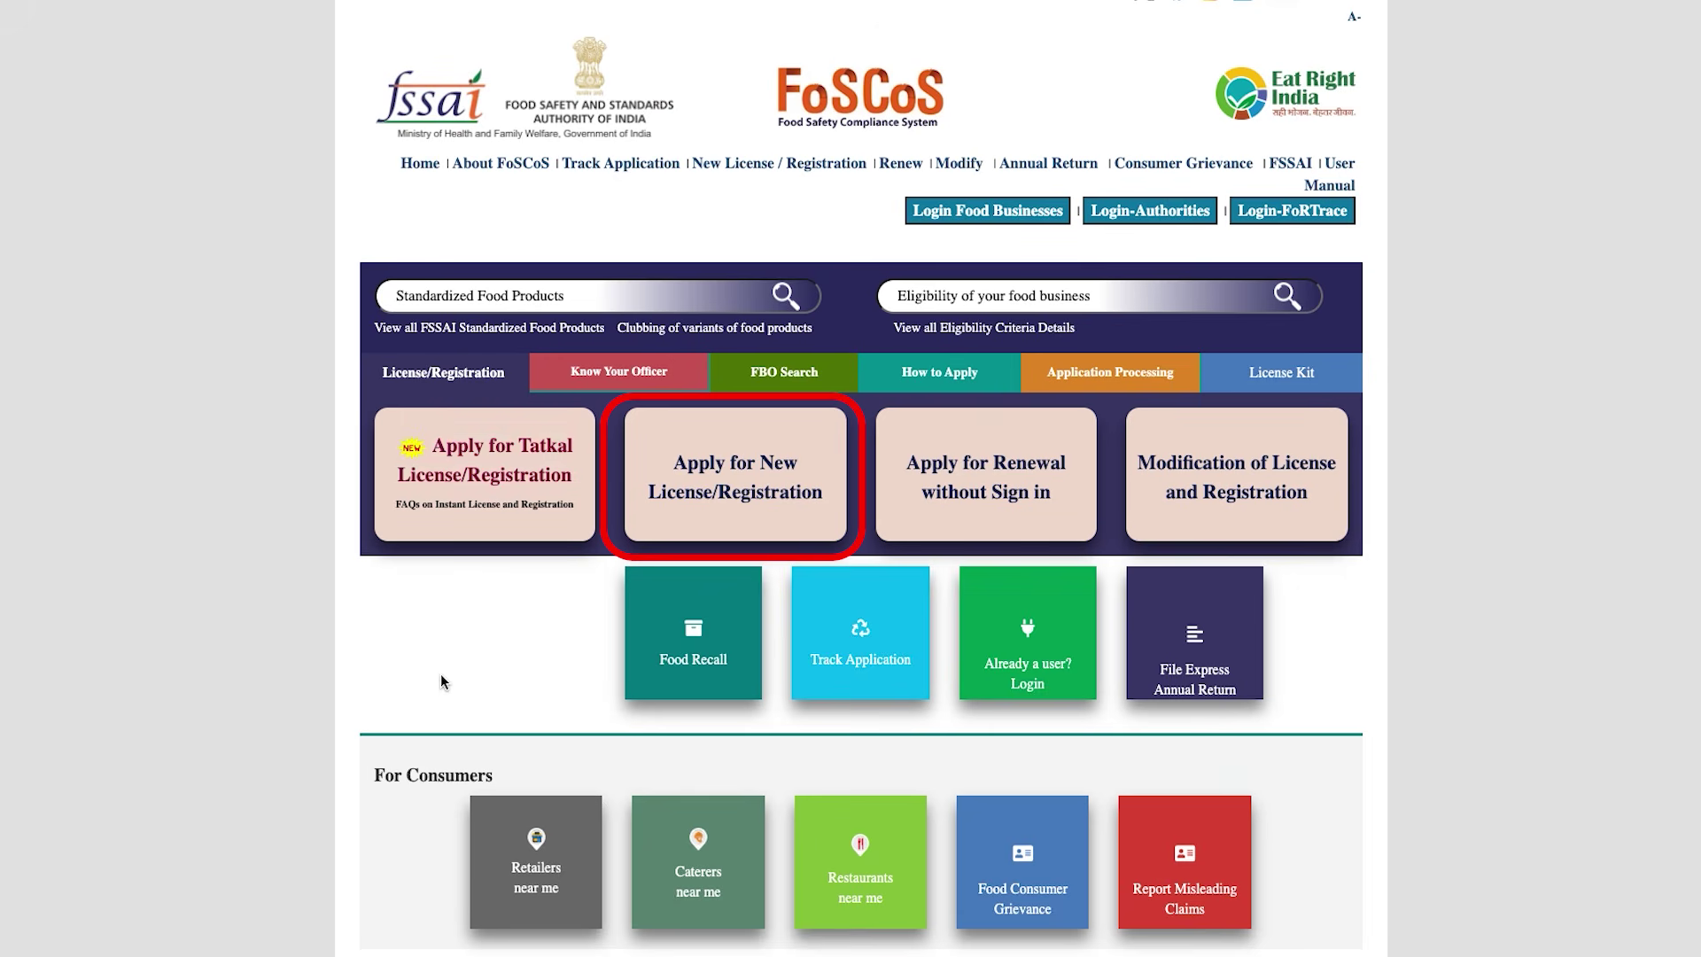
# Start a new licence/registration application for a General premise.
pyautogui.click(684, 527)
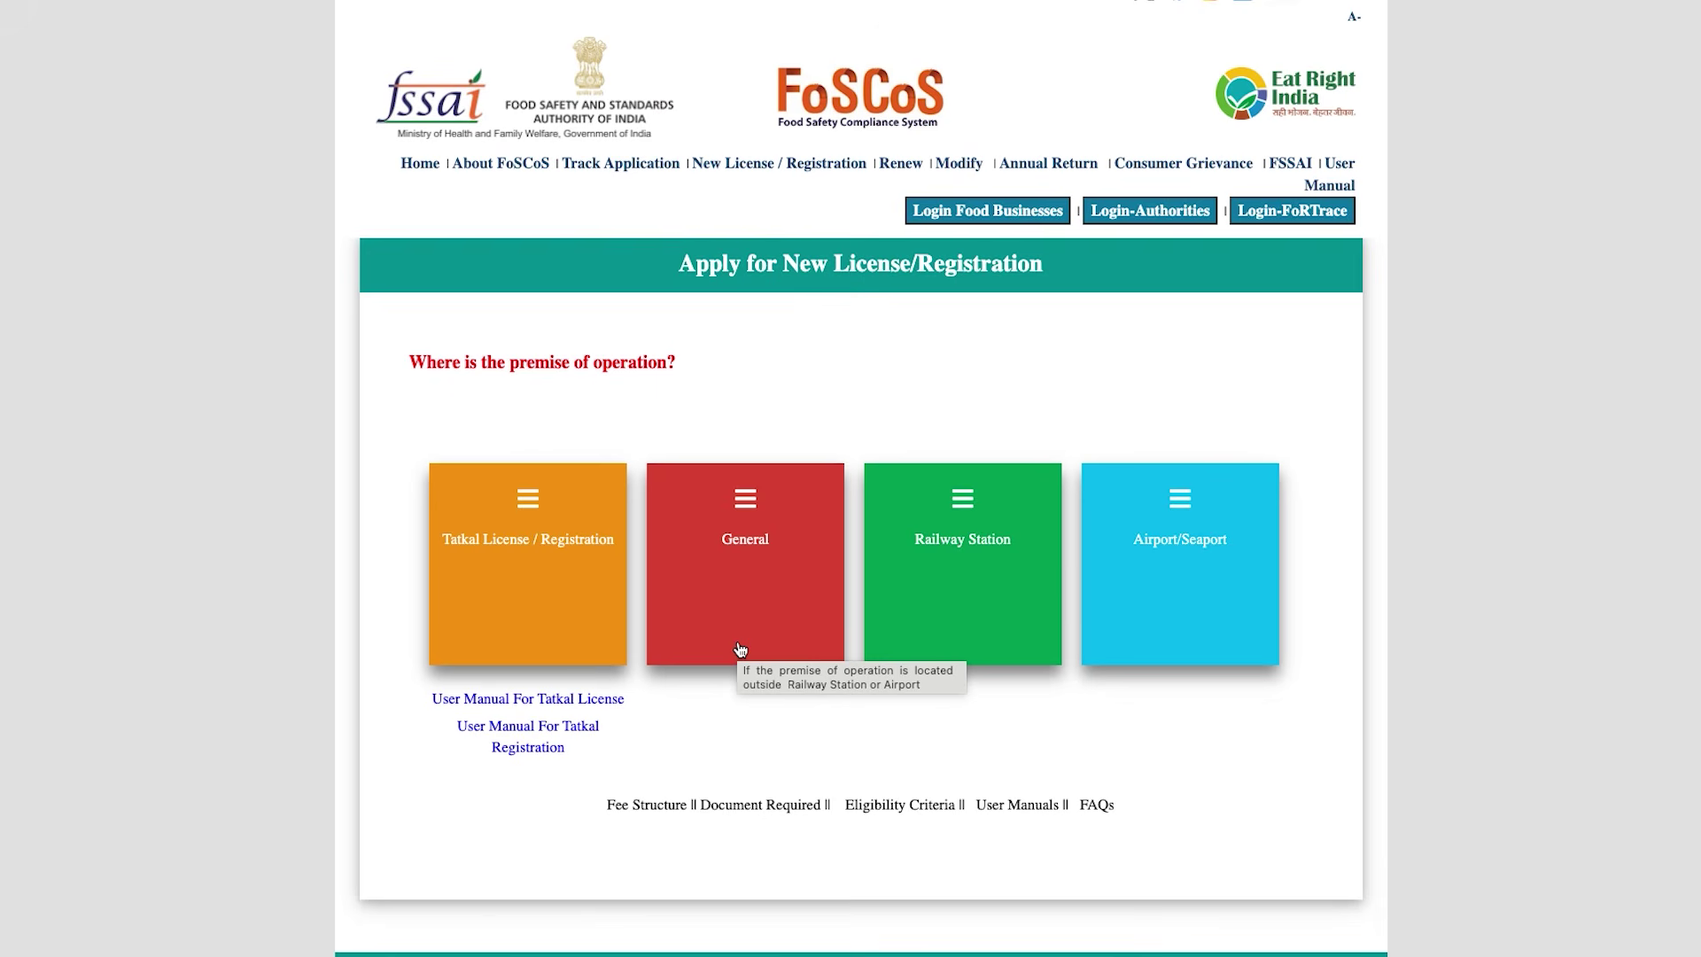
pyautogui.click(736, 594)
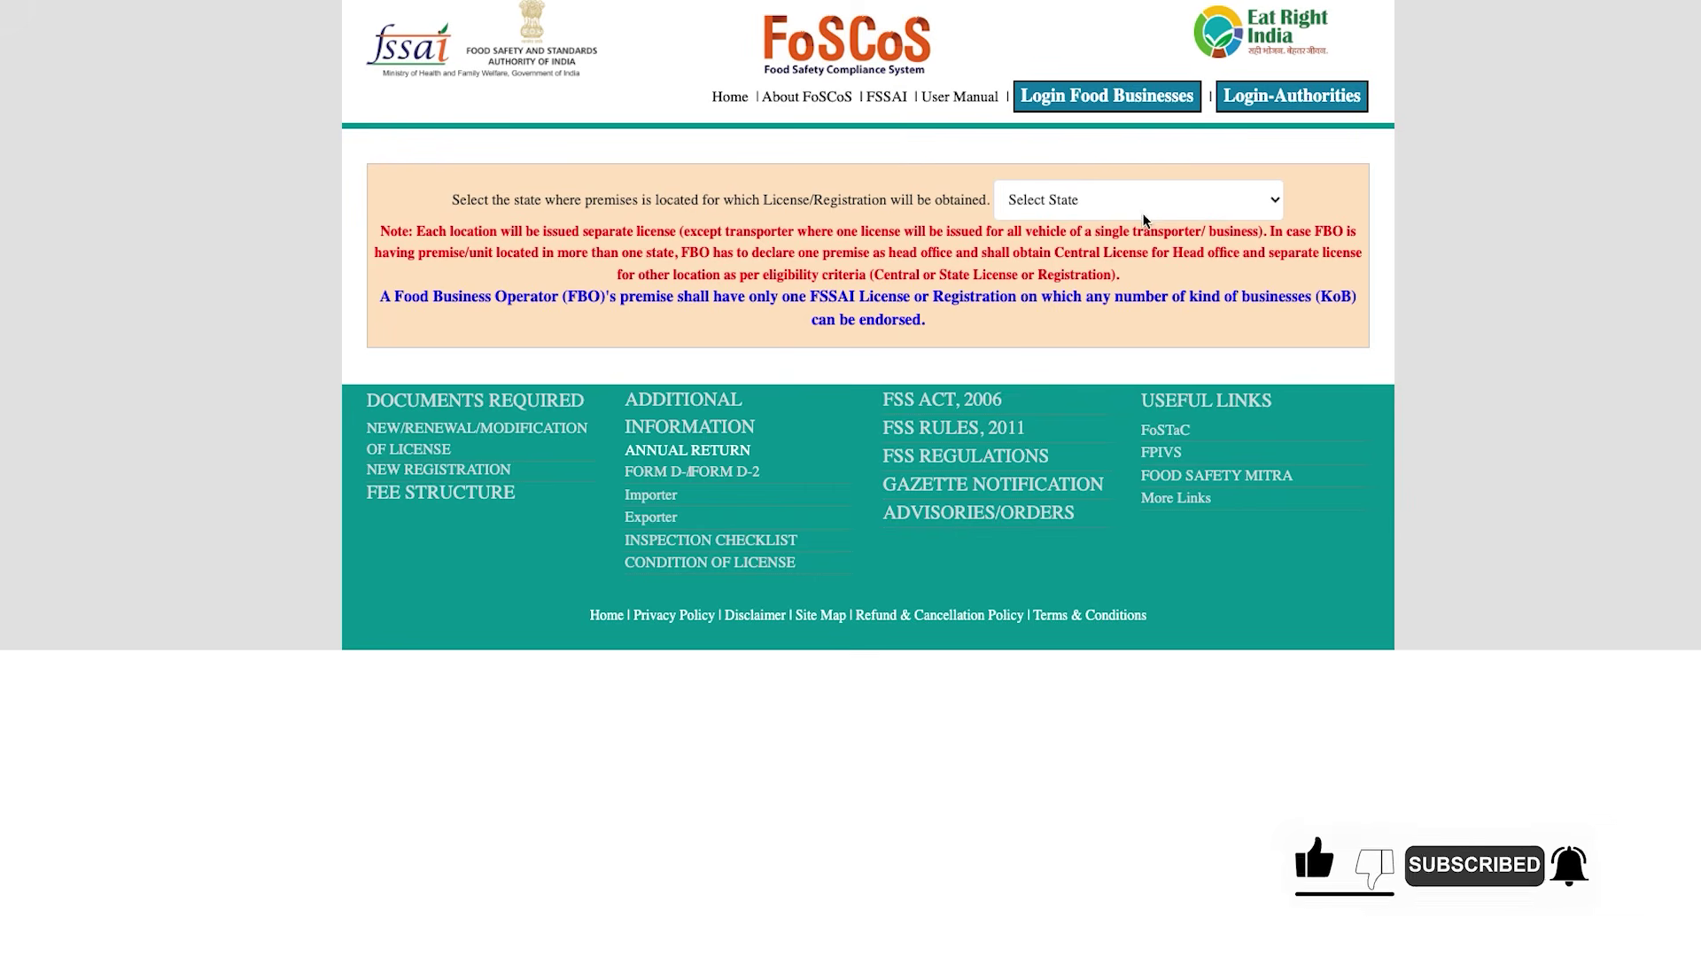
# Choose Punjab as the state where the premises is located.
pyautogui.click(1141, 209)
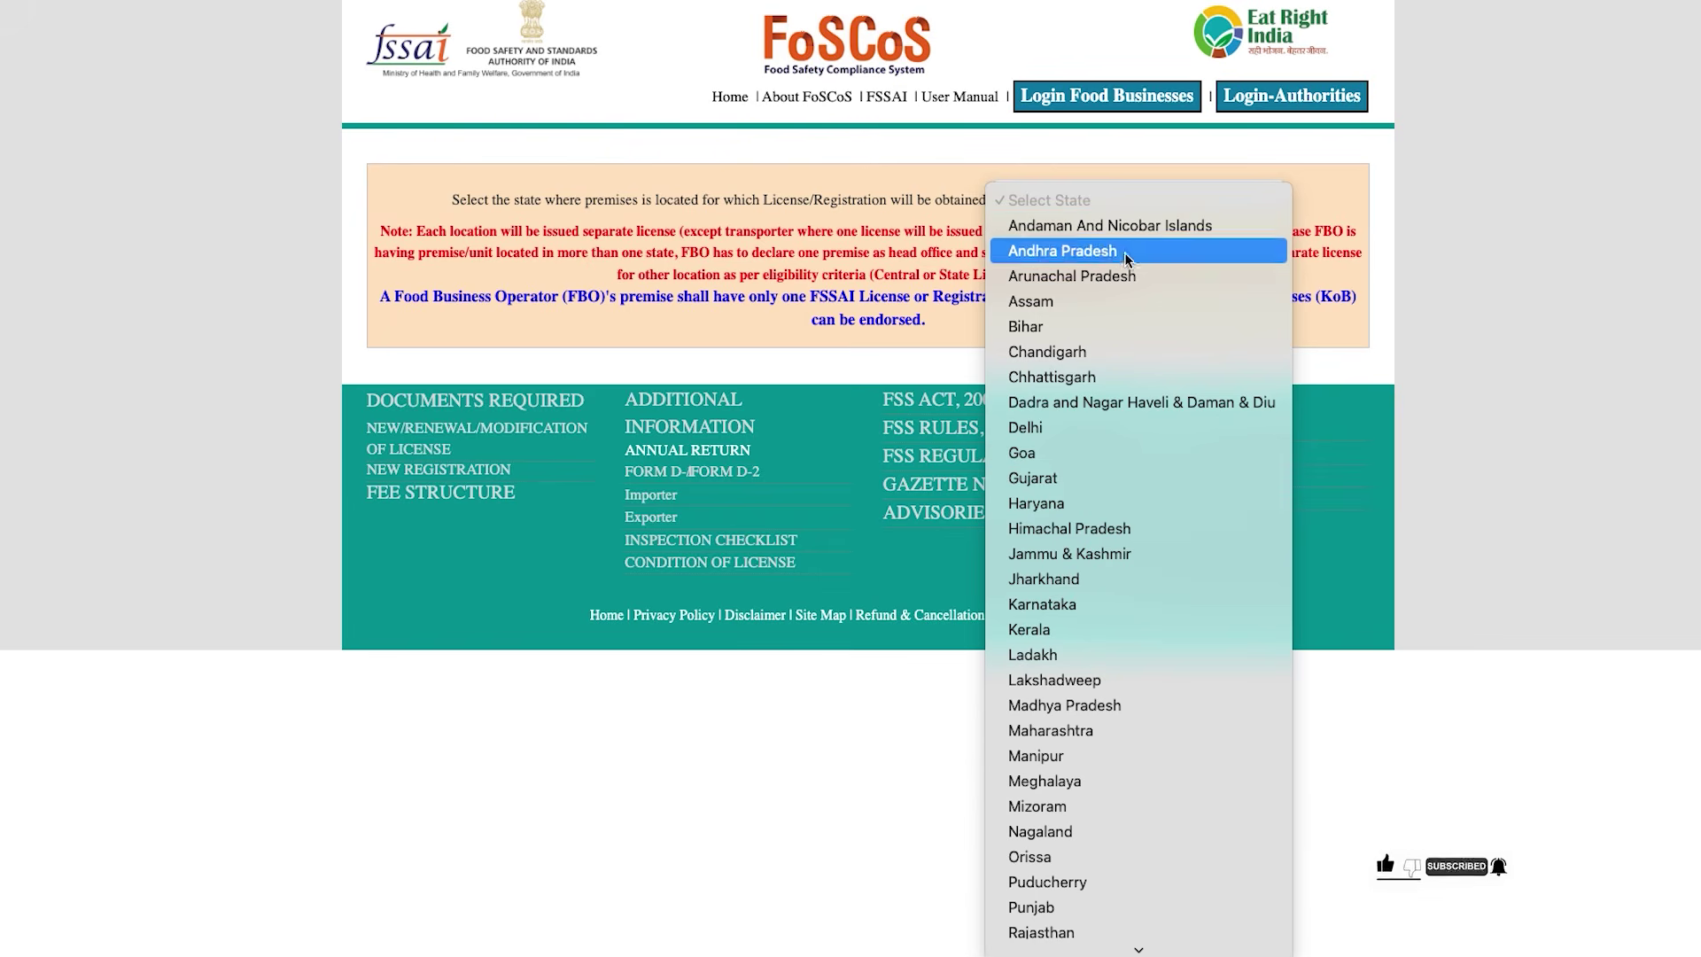
pyautogui.click(1065, 906)
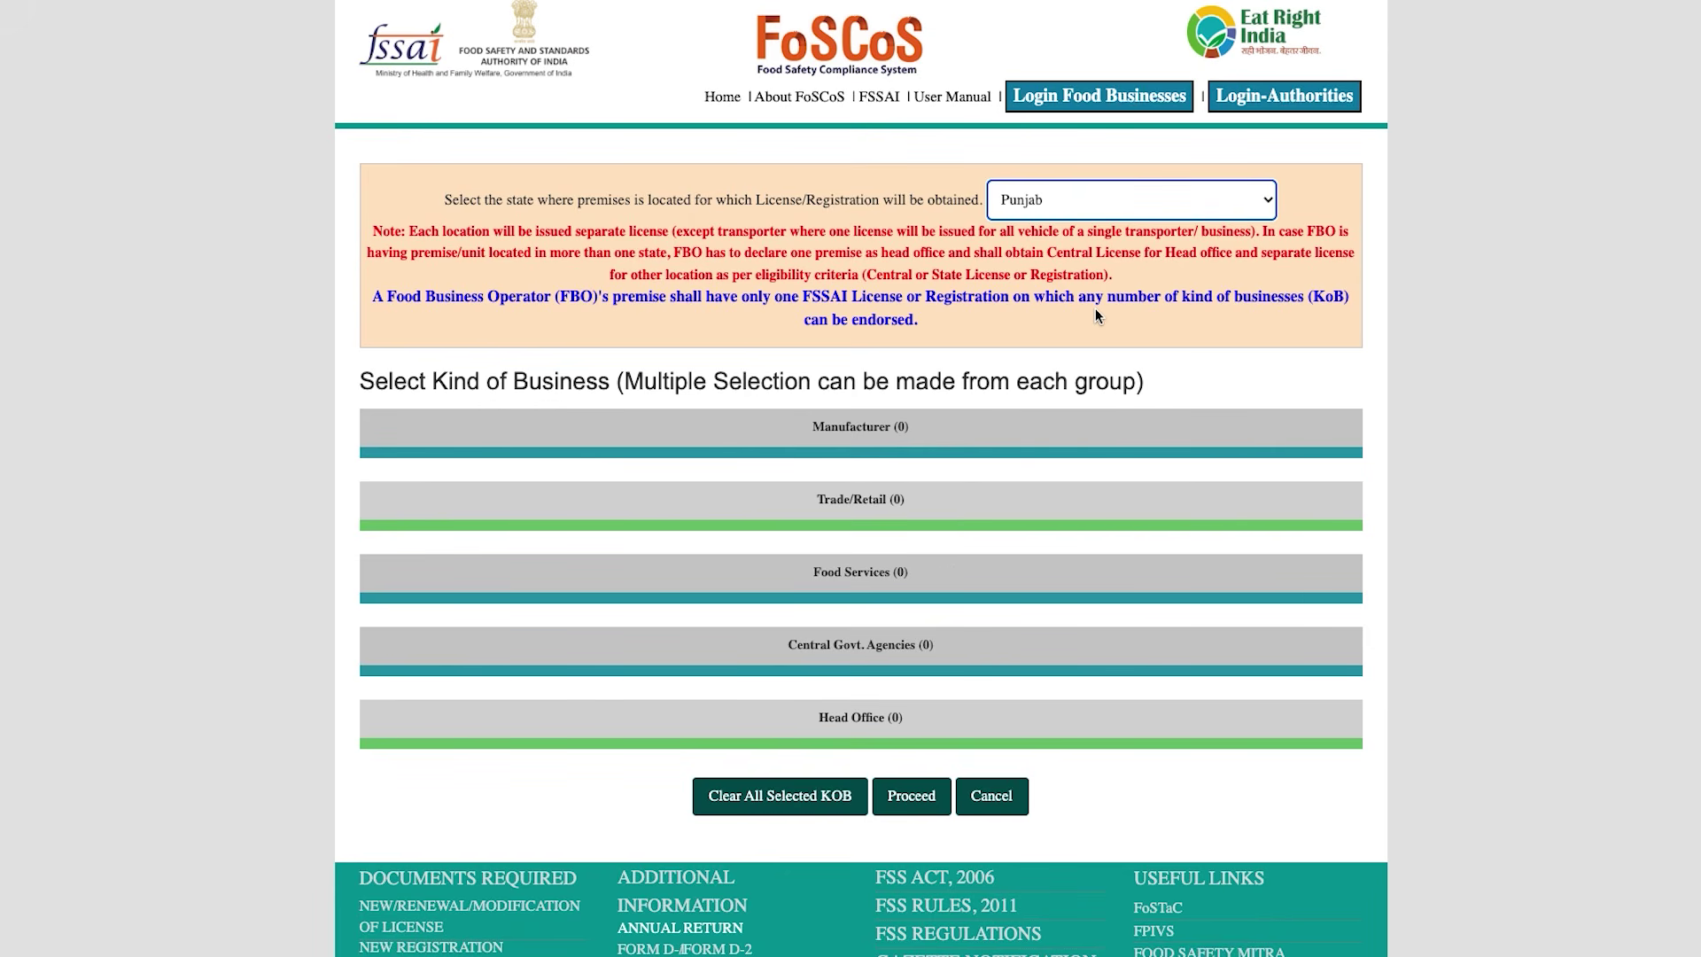
pyautogui.click(843, 797)
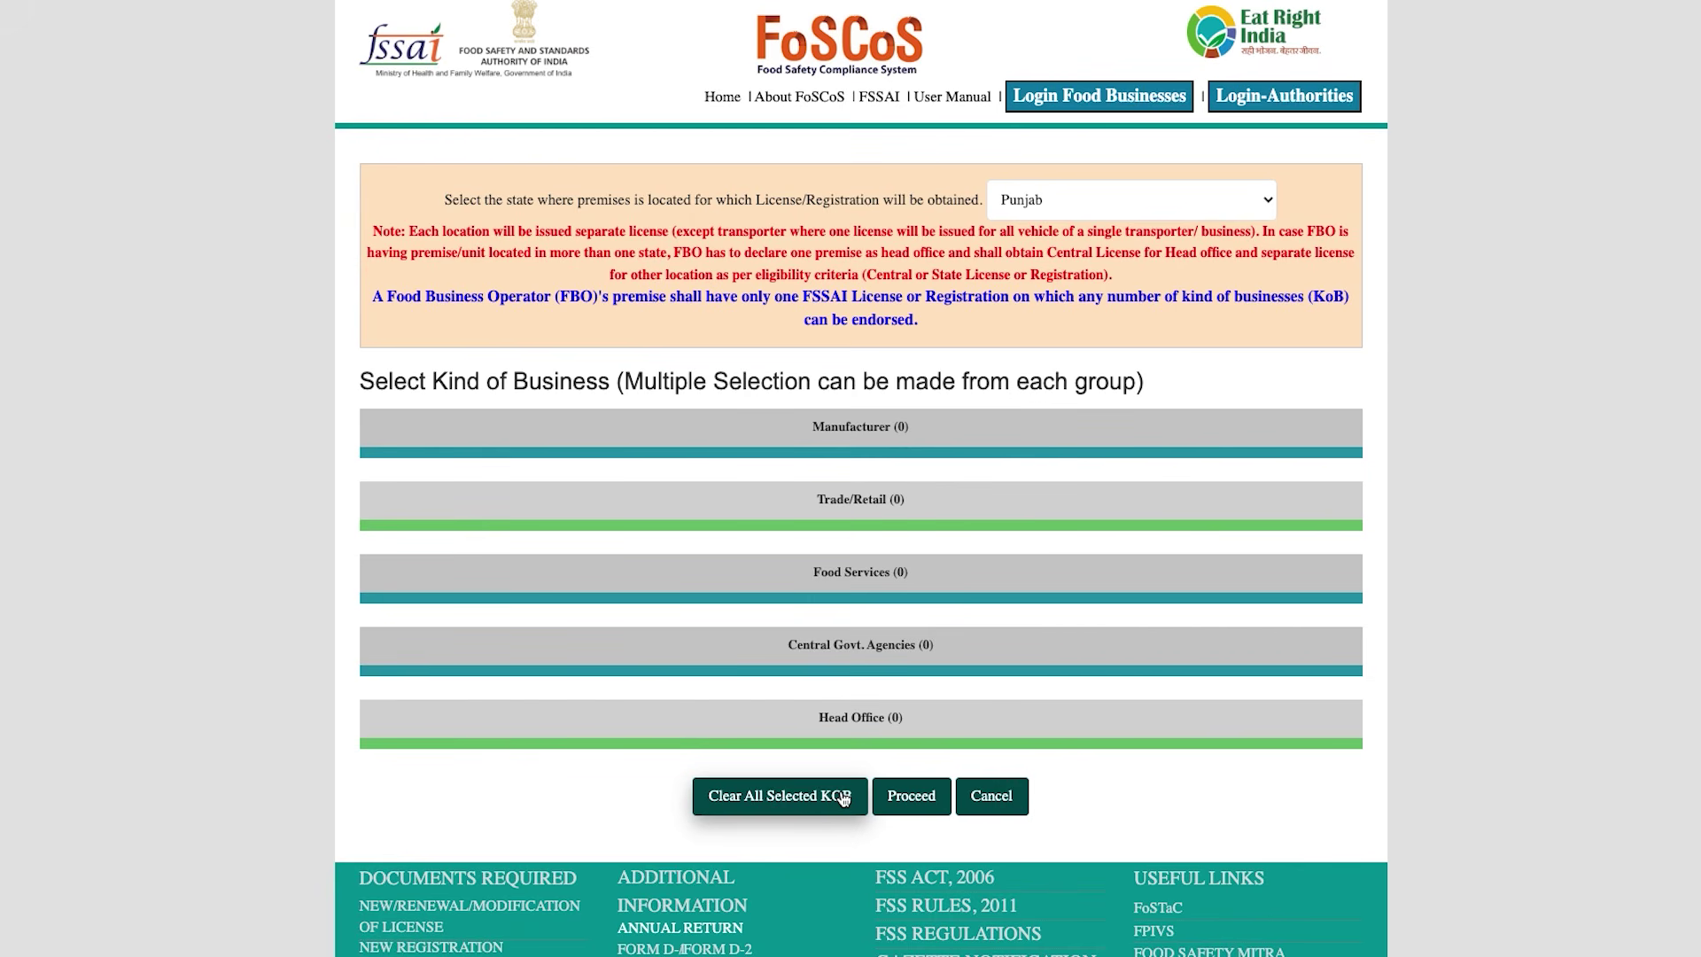
pyautogui.click(918, 440)
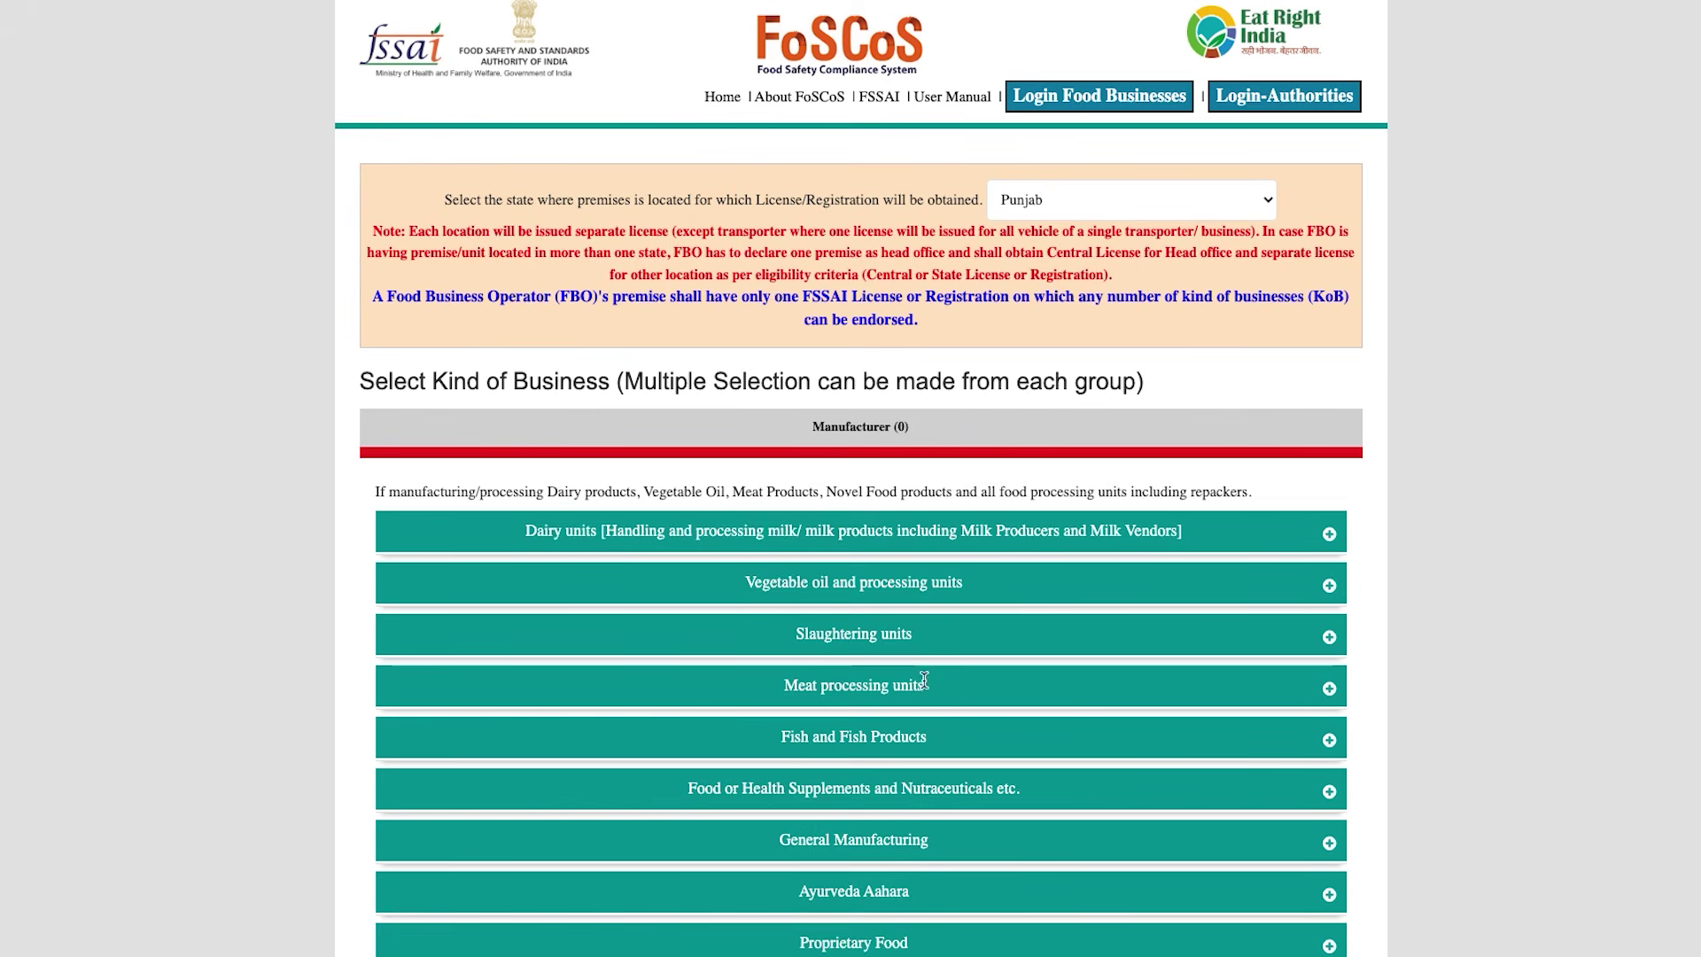
pyautogui.click(934, 777)
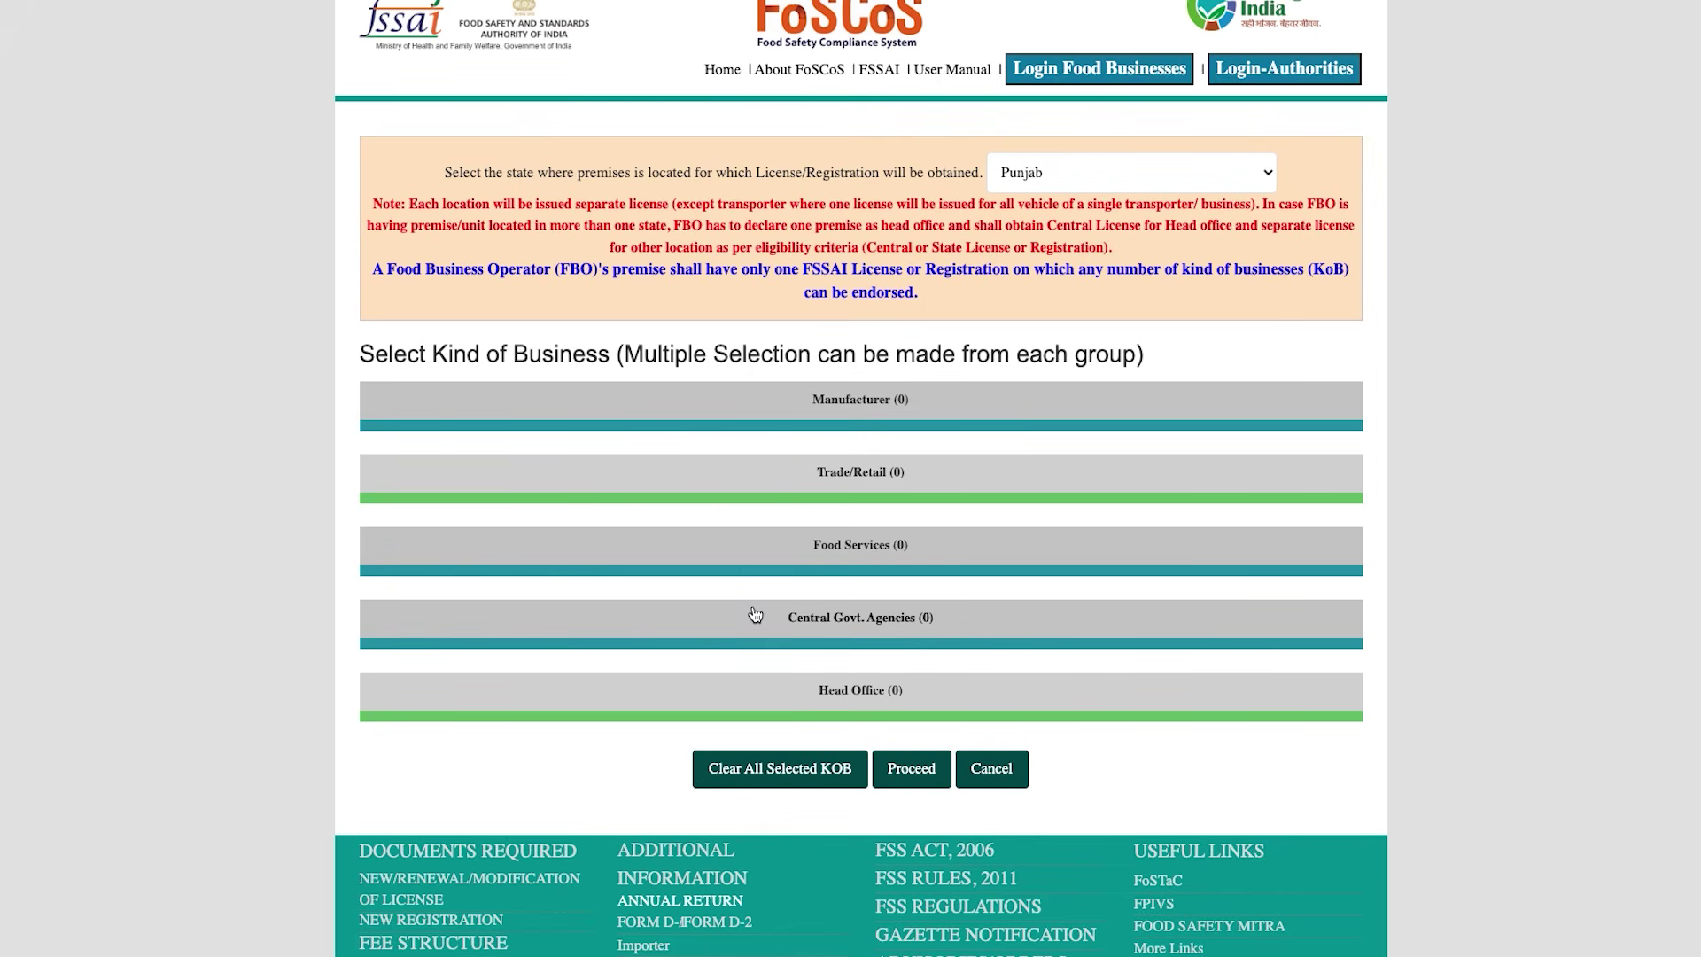
pyautogui.click(767, 483)
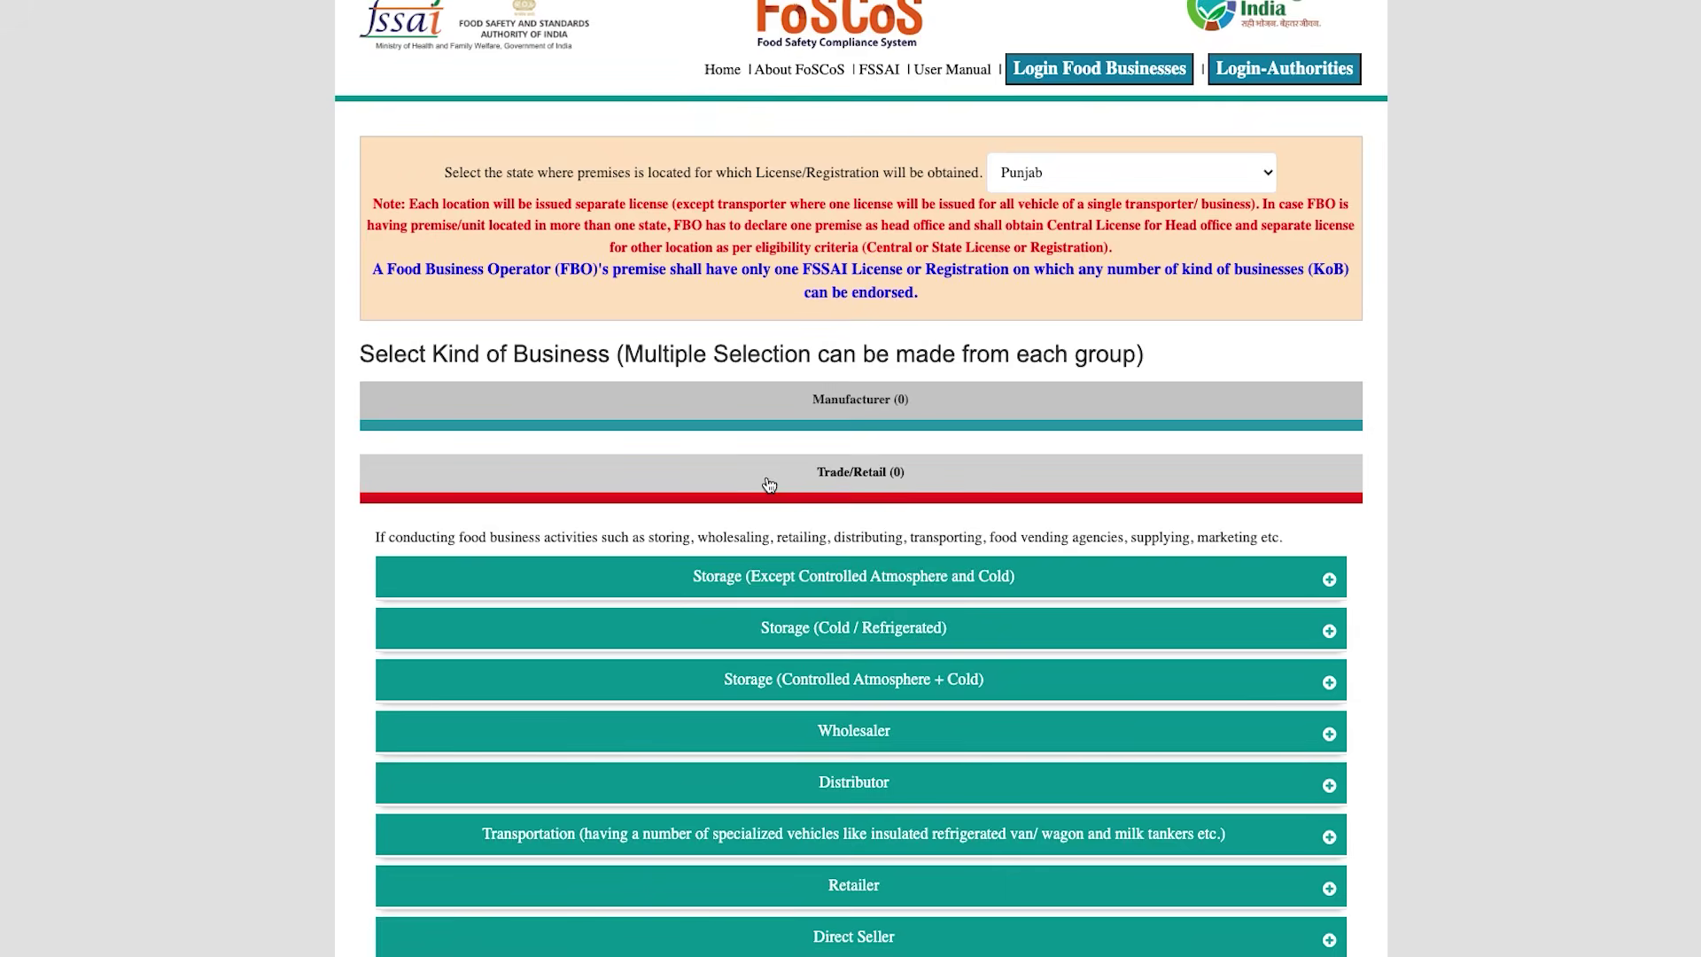
pyautogui.scroll(-4, 710, 579)
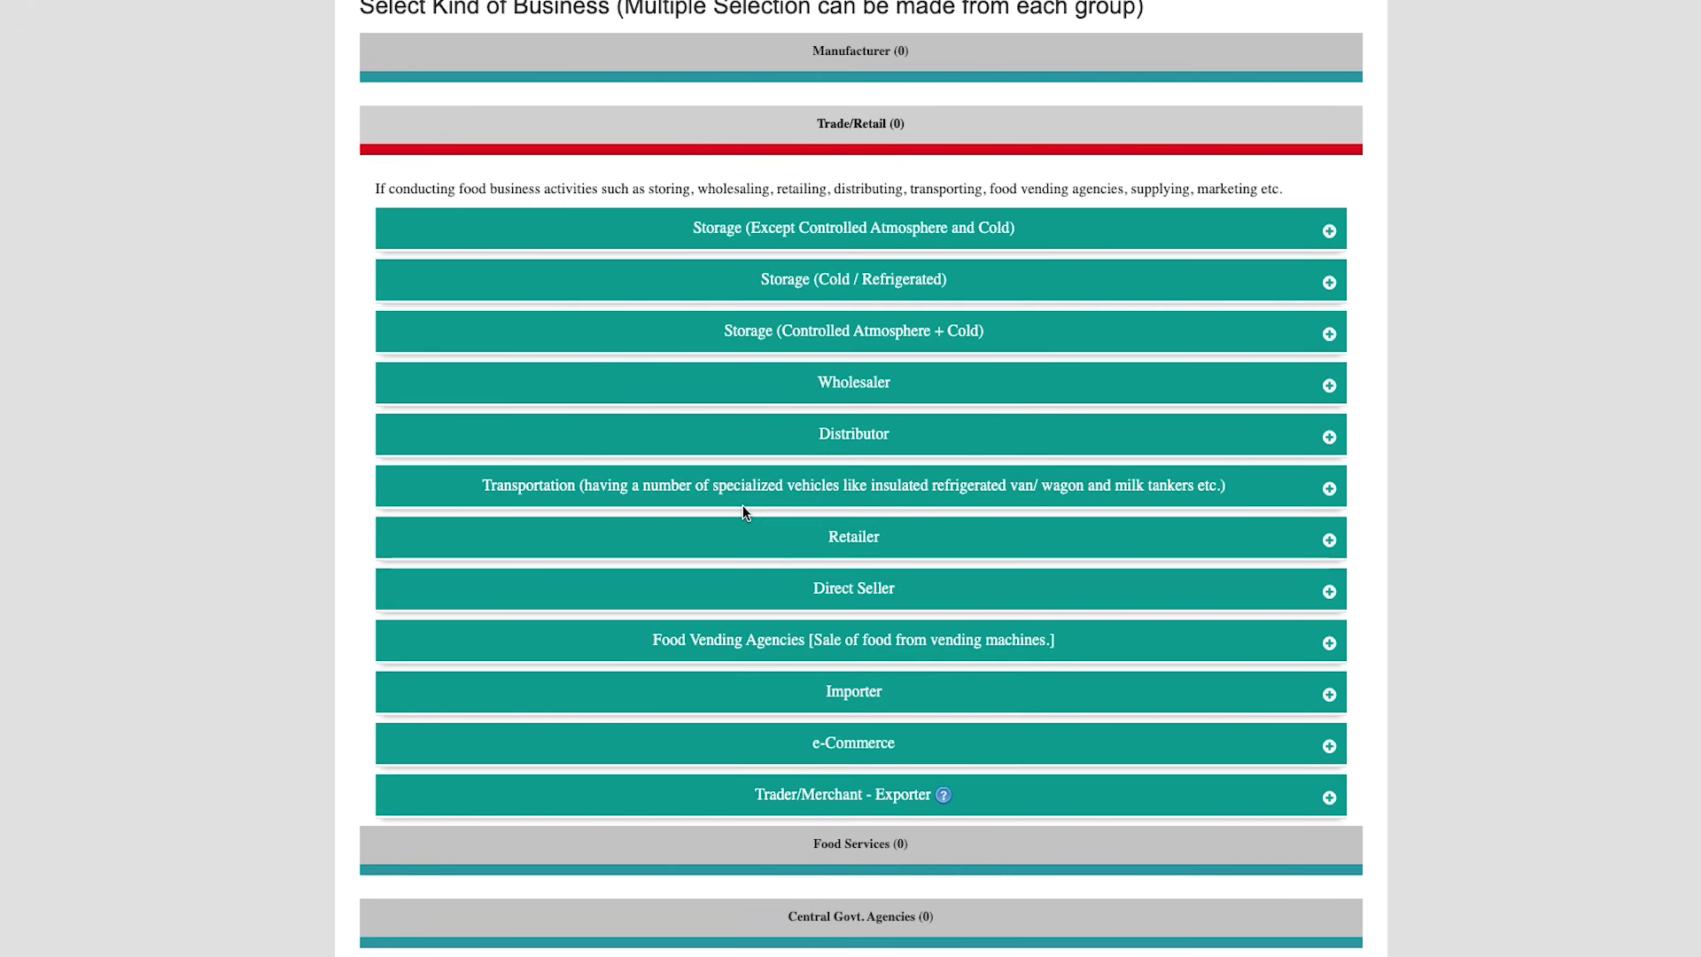
pyautogui.scroll(-4, 743, 505)
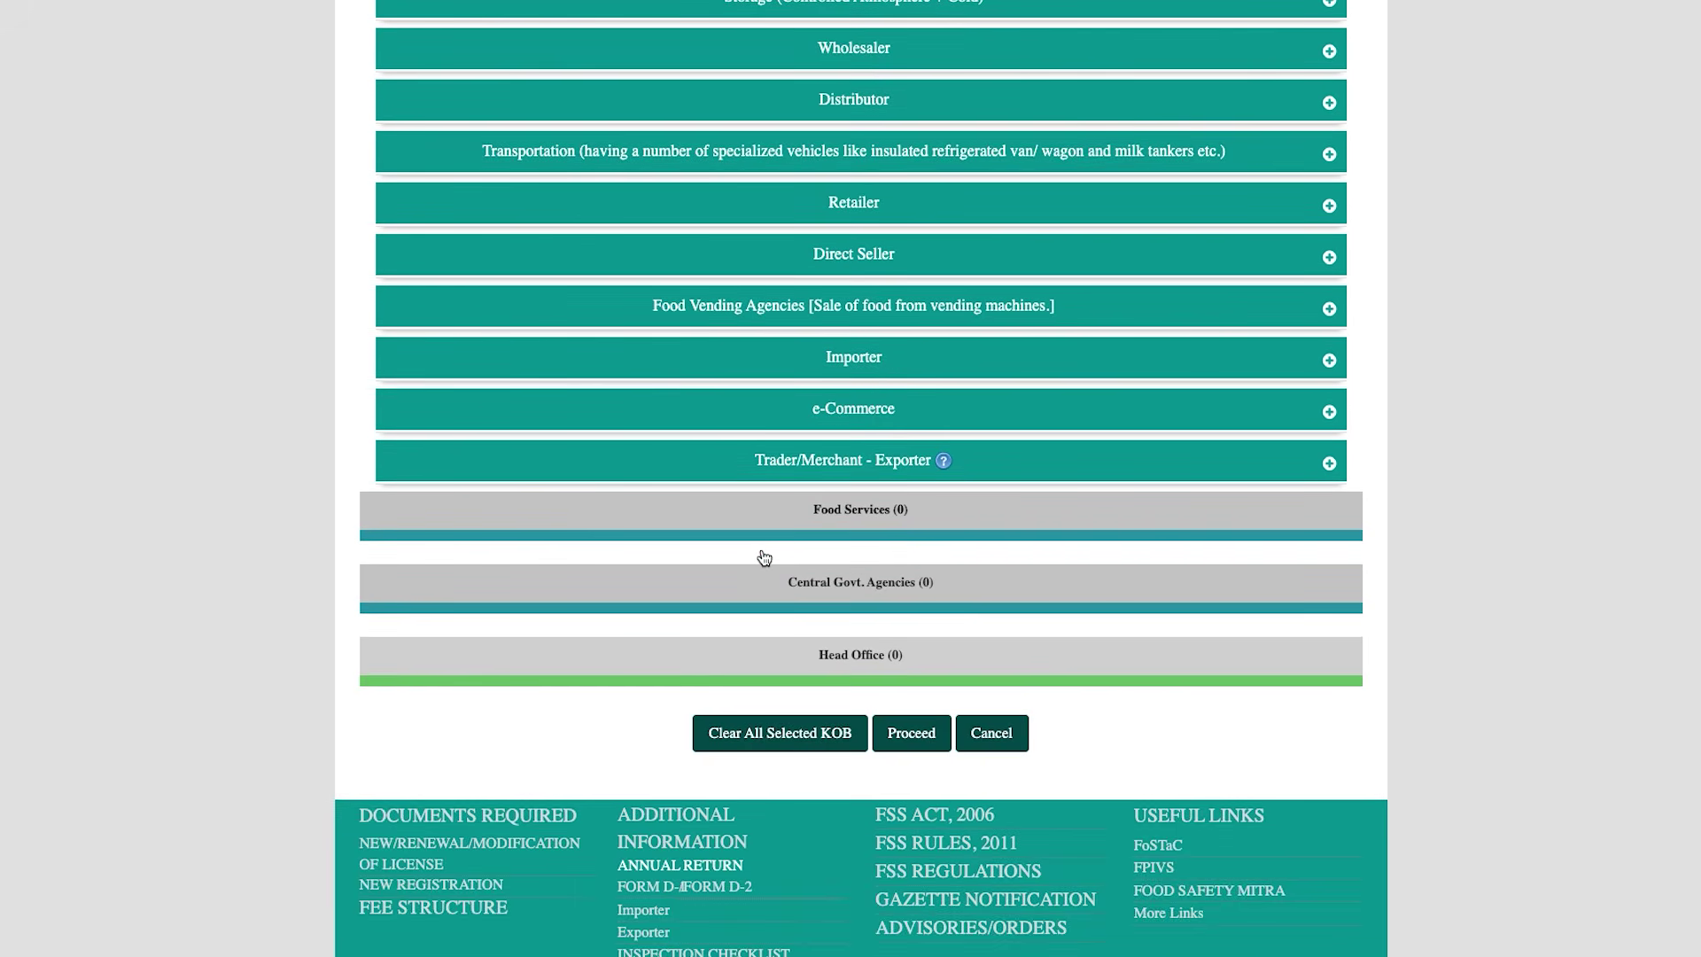
pyautogui.click(964, 516)
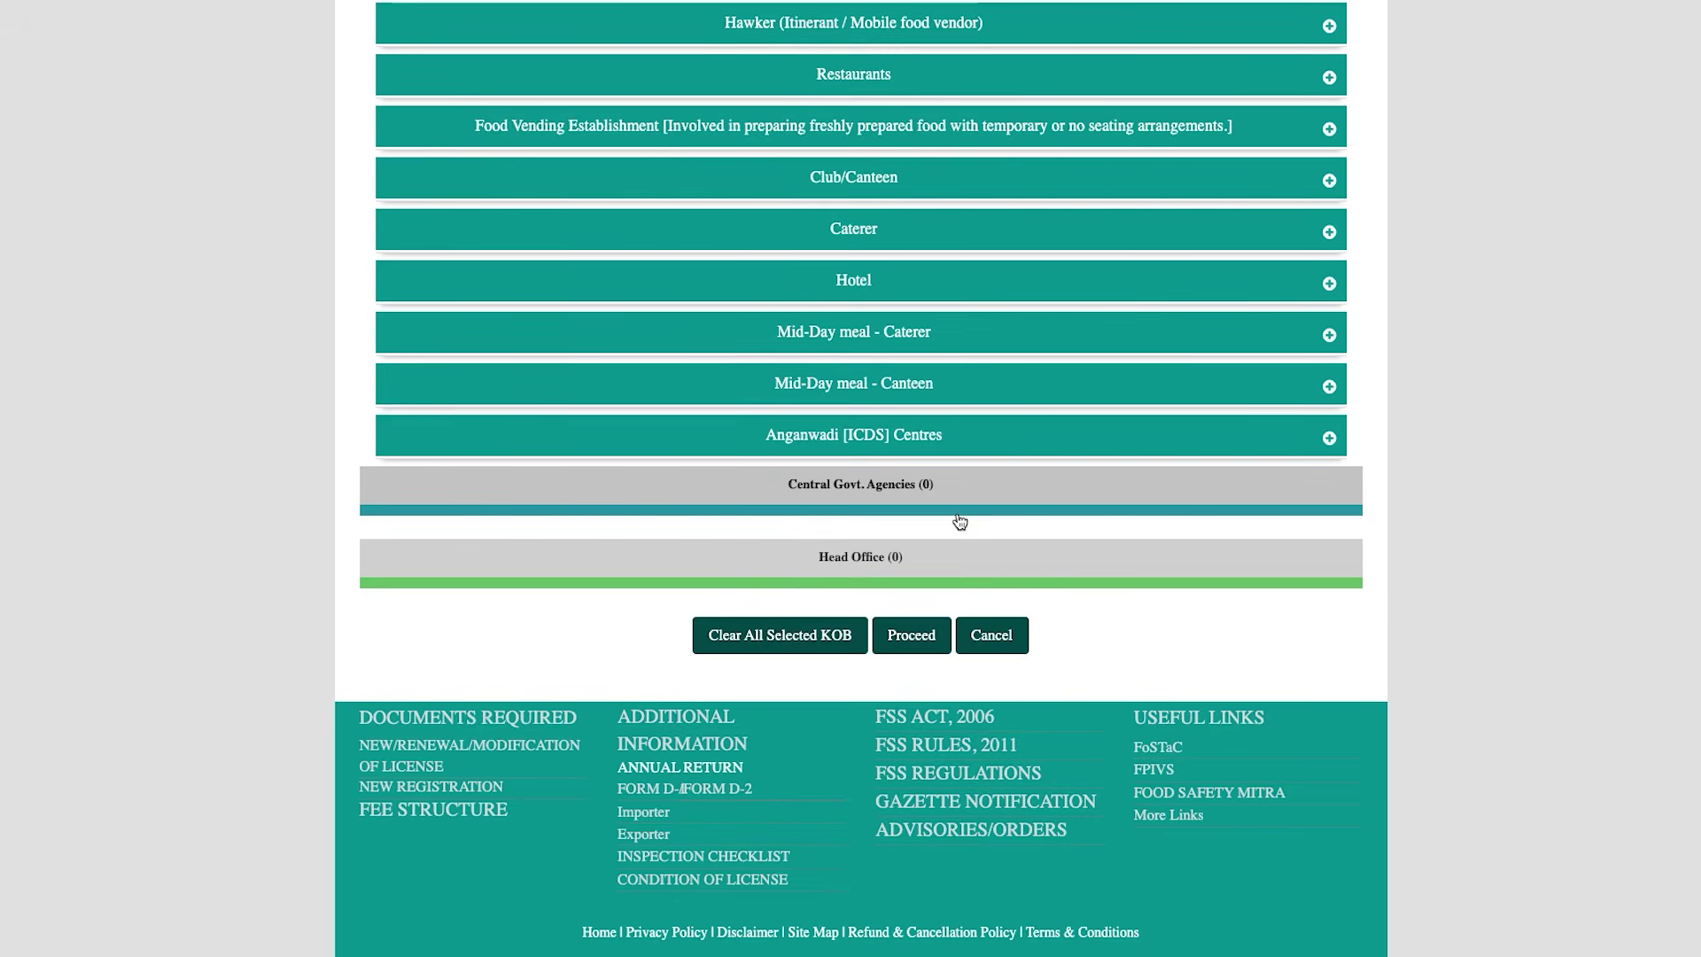
pyautogui.scroll(2, 762, 439)
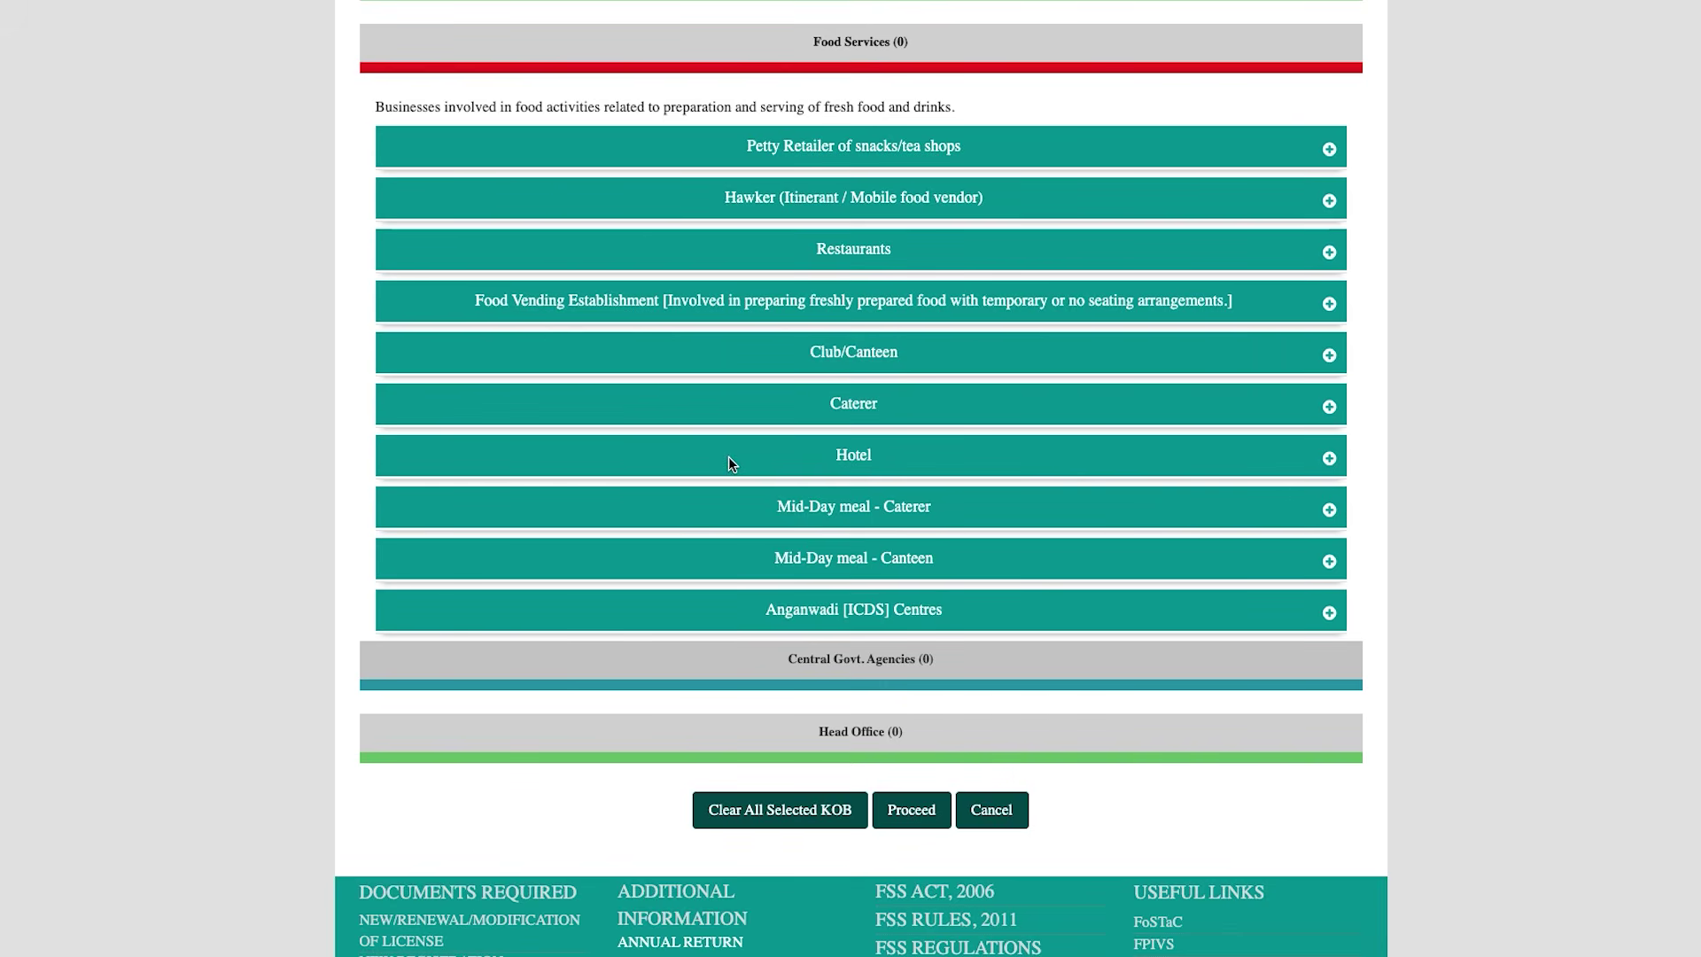
pyautogui.click(729, 455)
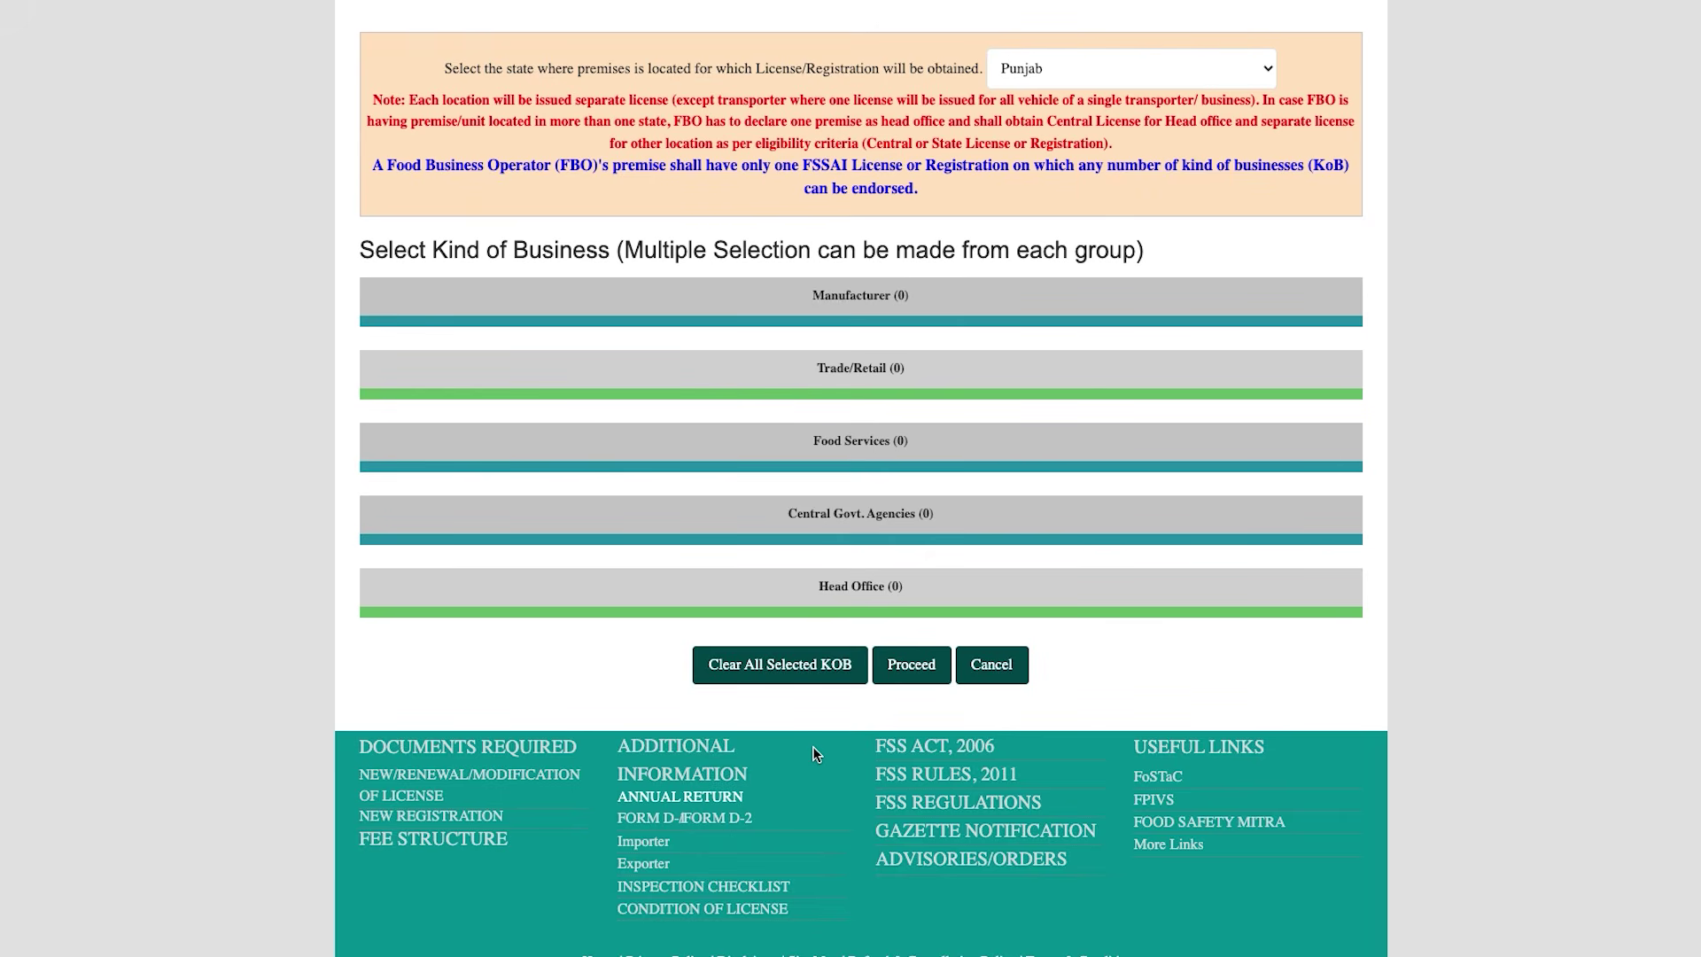
pyautogui.scroll(2, 710, 540)
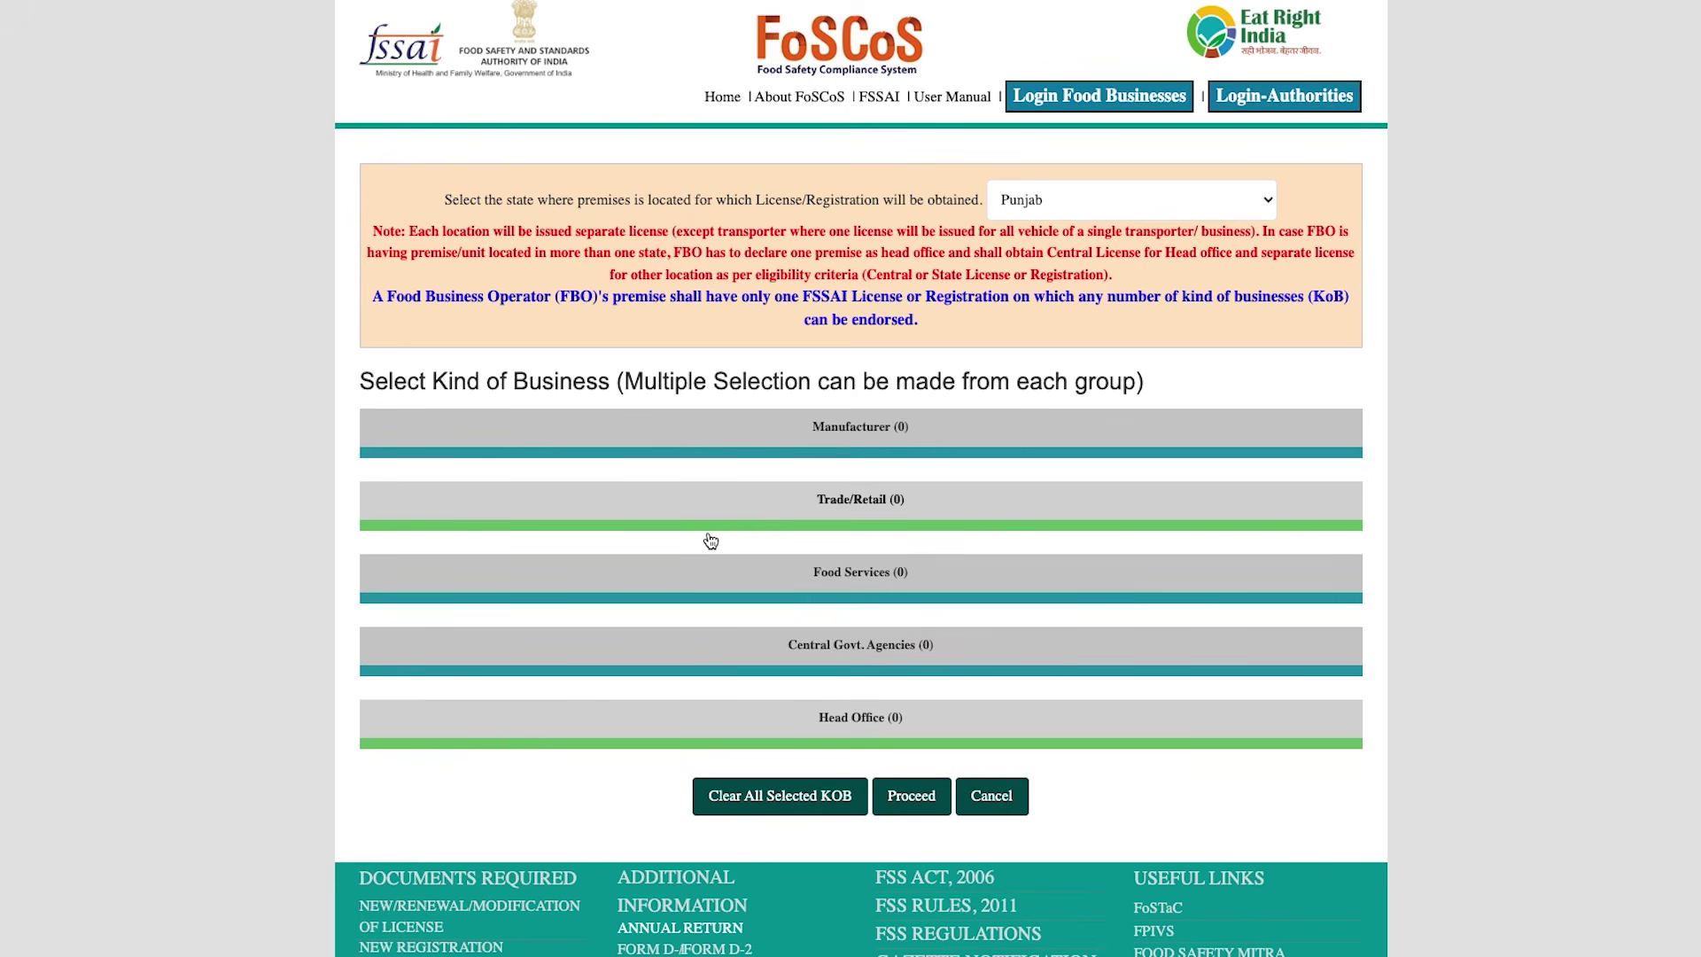
# Under Manufacturer, select Dairy units with annual turnover up to Rs. 1.5Cr.
pyautogui.click(760, 441)
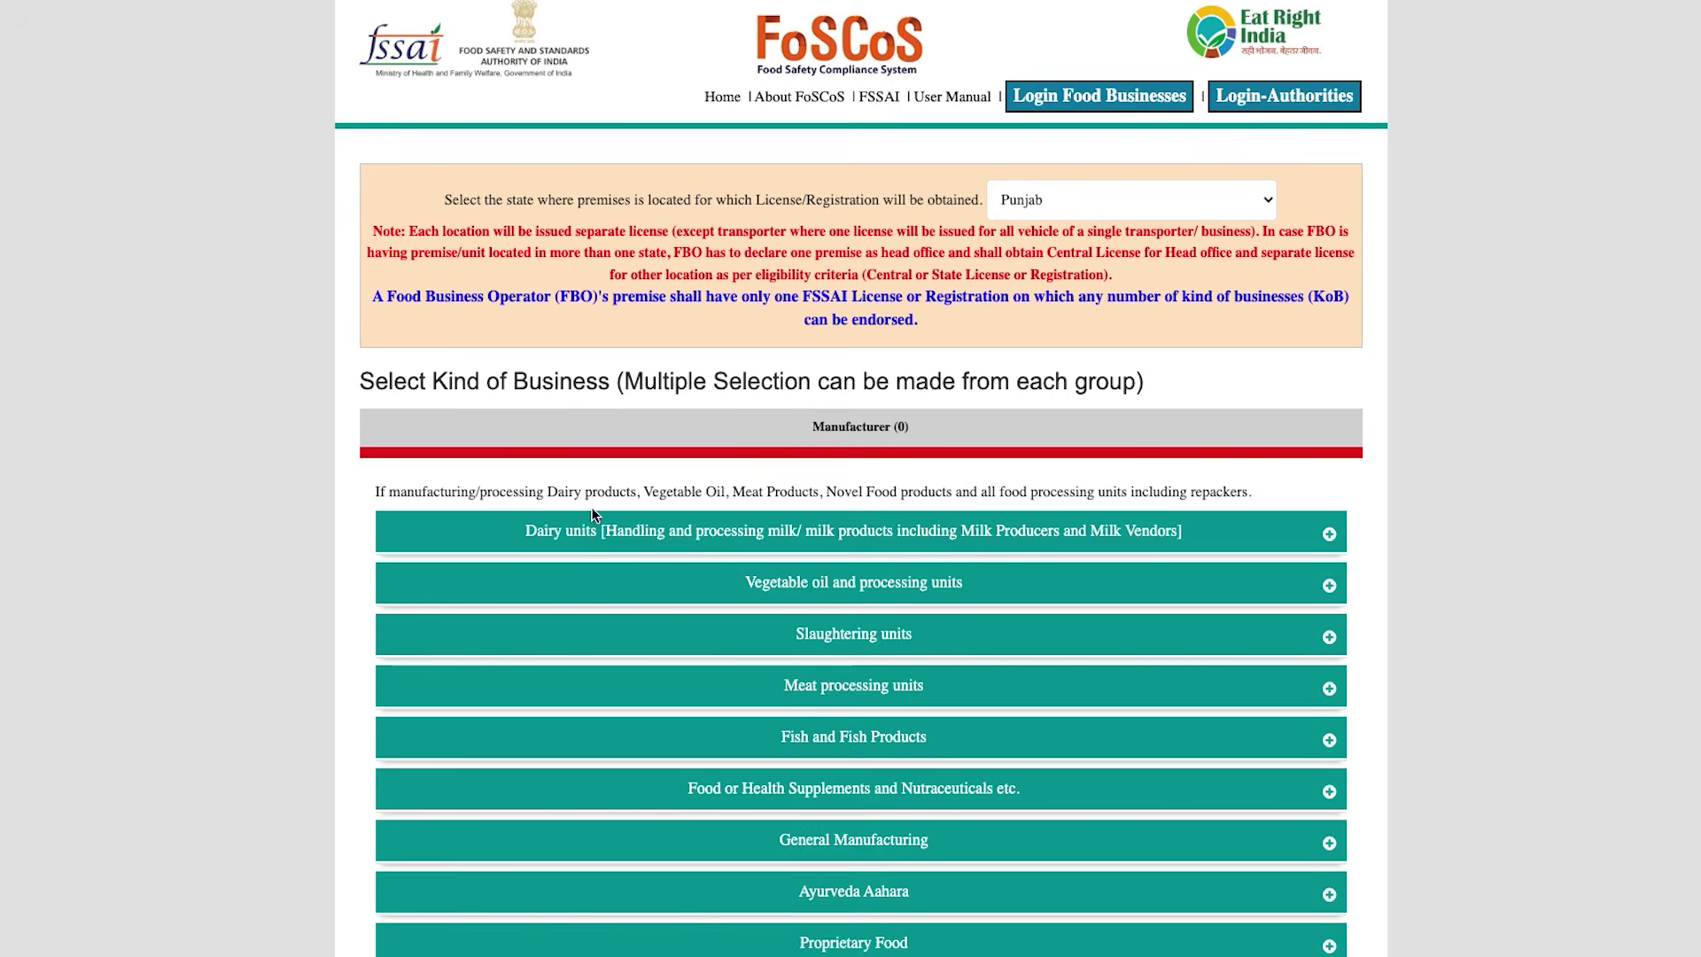
pyautogui.scroll(-4, 597, 528)
pyautogui.scroll(-1, 576, 213)
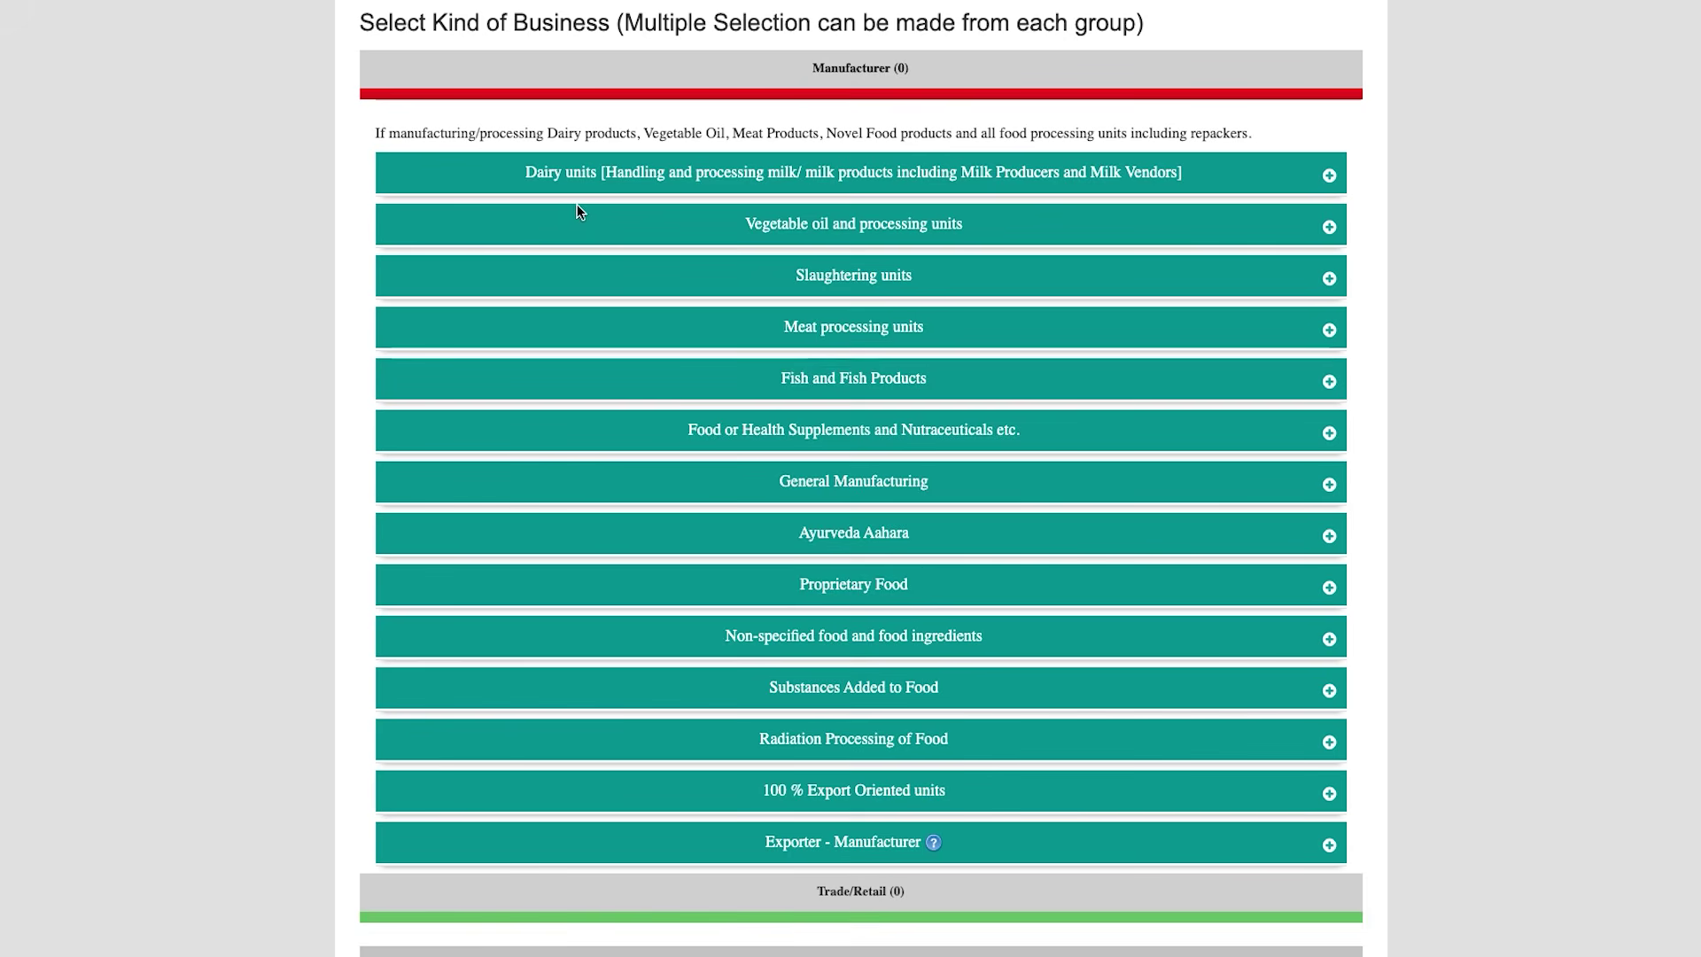
pyautogui.click(683, 177)
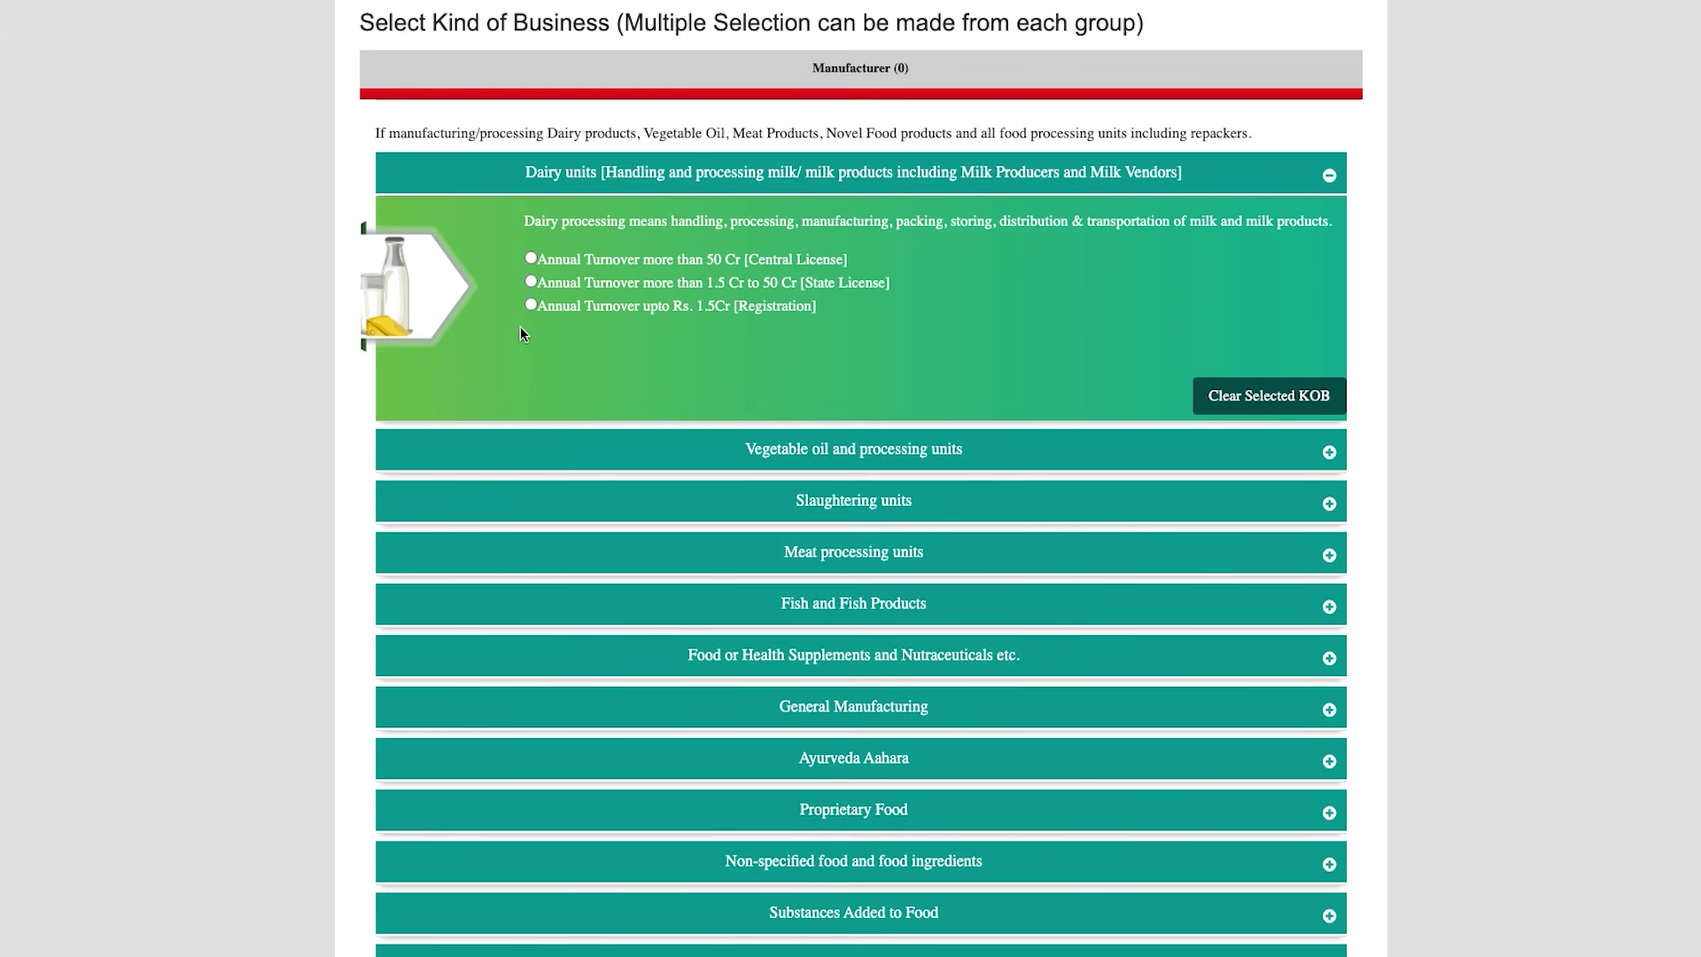
pyautogui.click(531, 305)
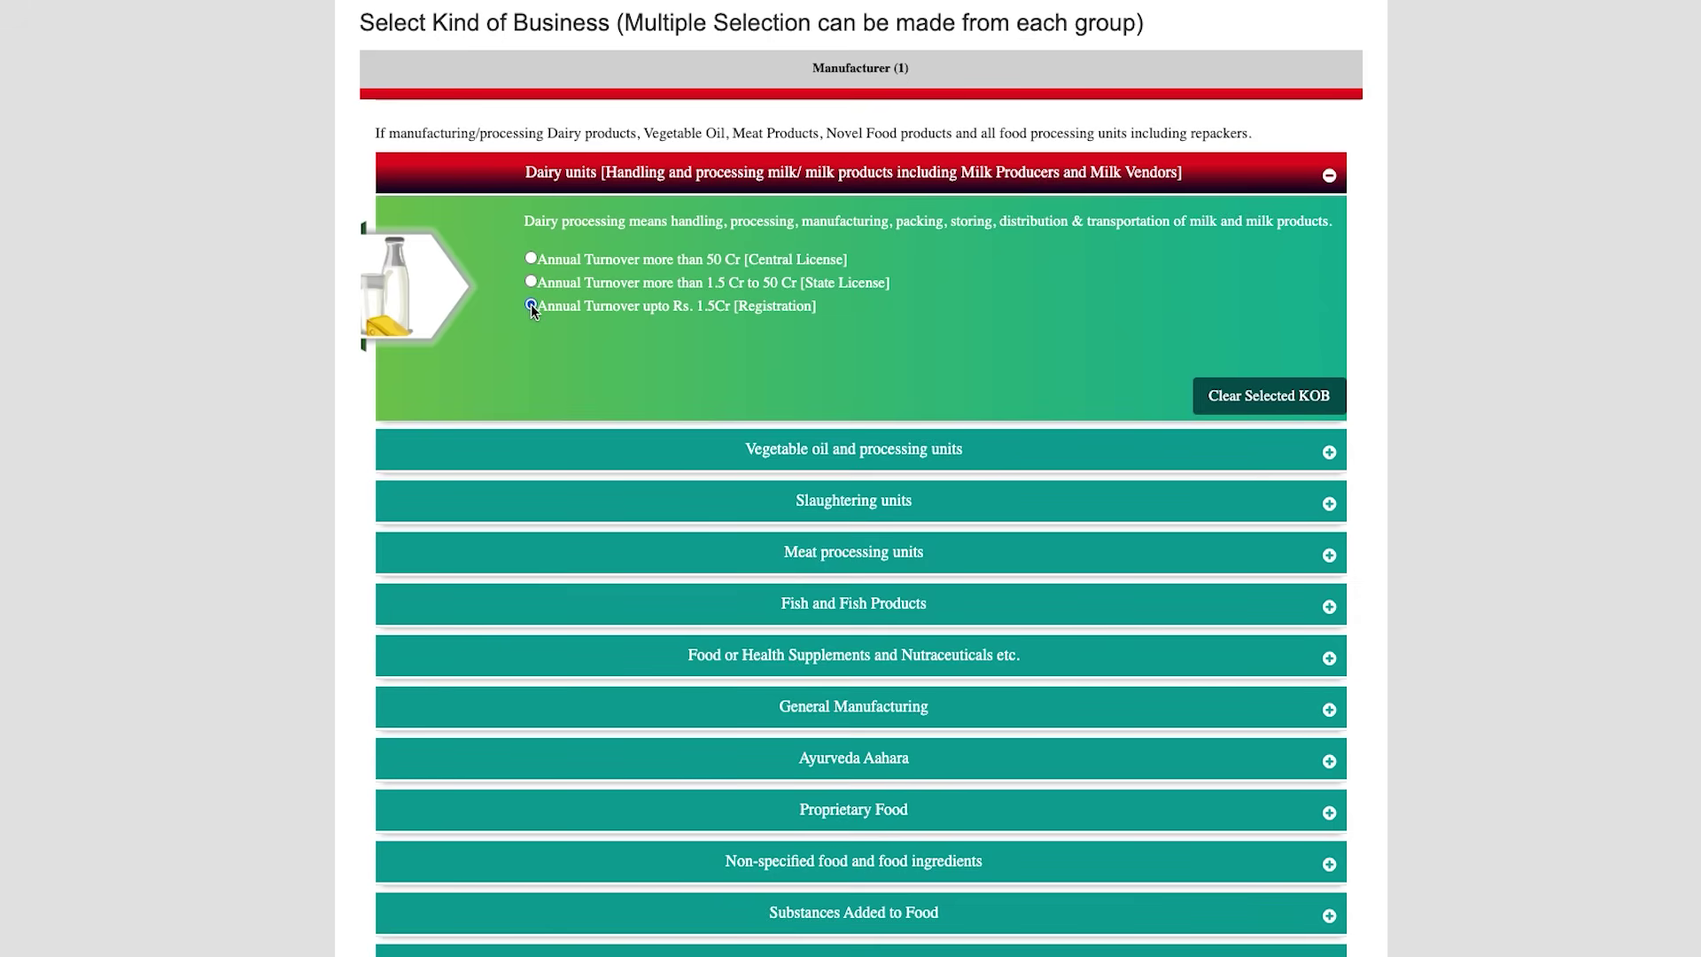
# Under Trade/Retail, select Retailer with annual turnover up to Rs. 1.5Cr.
pyautogui.scroll(-2, 592, 523)
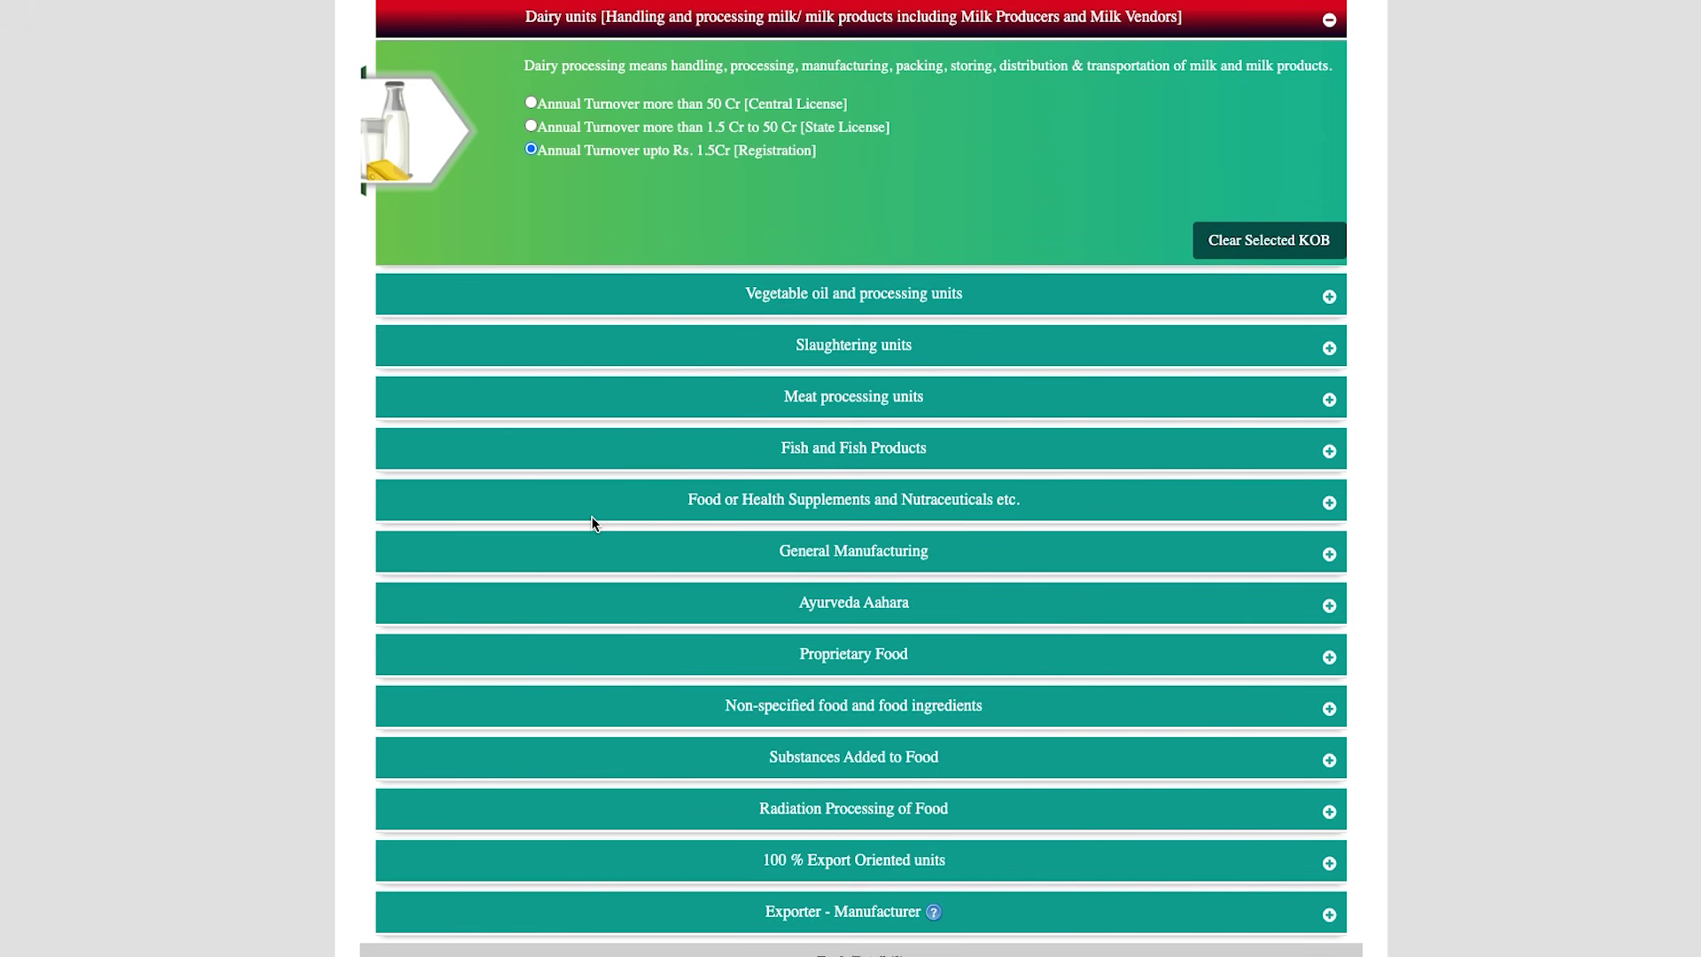
pyautogui.scroll(-5, 601, 608)
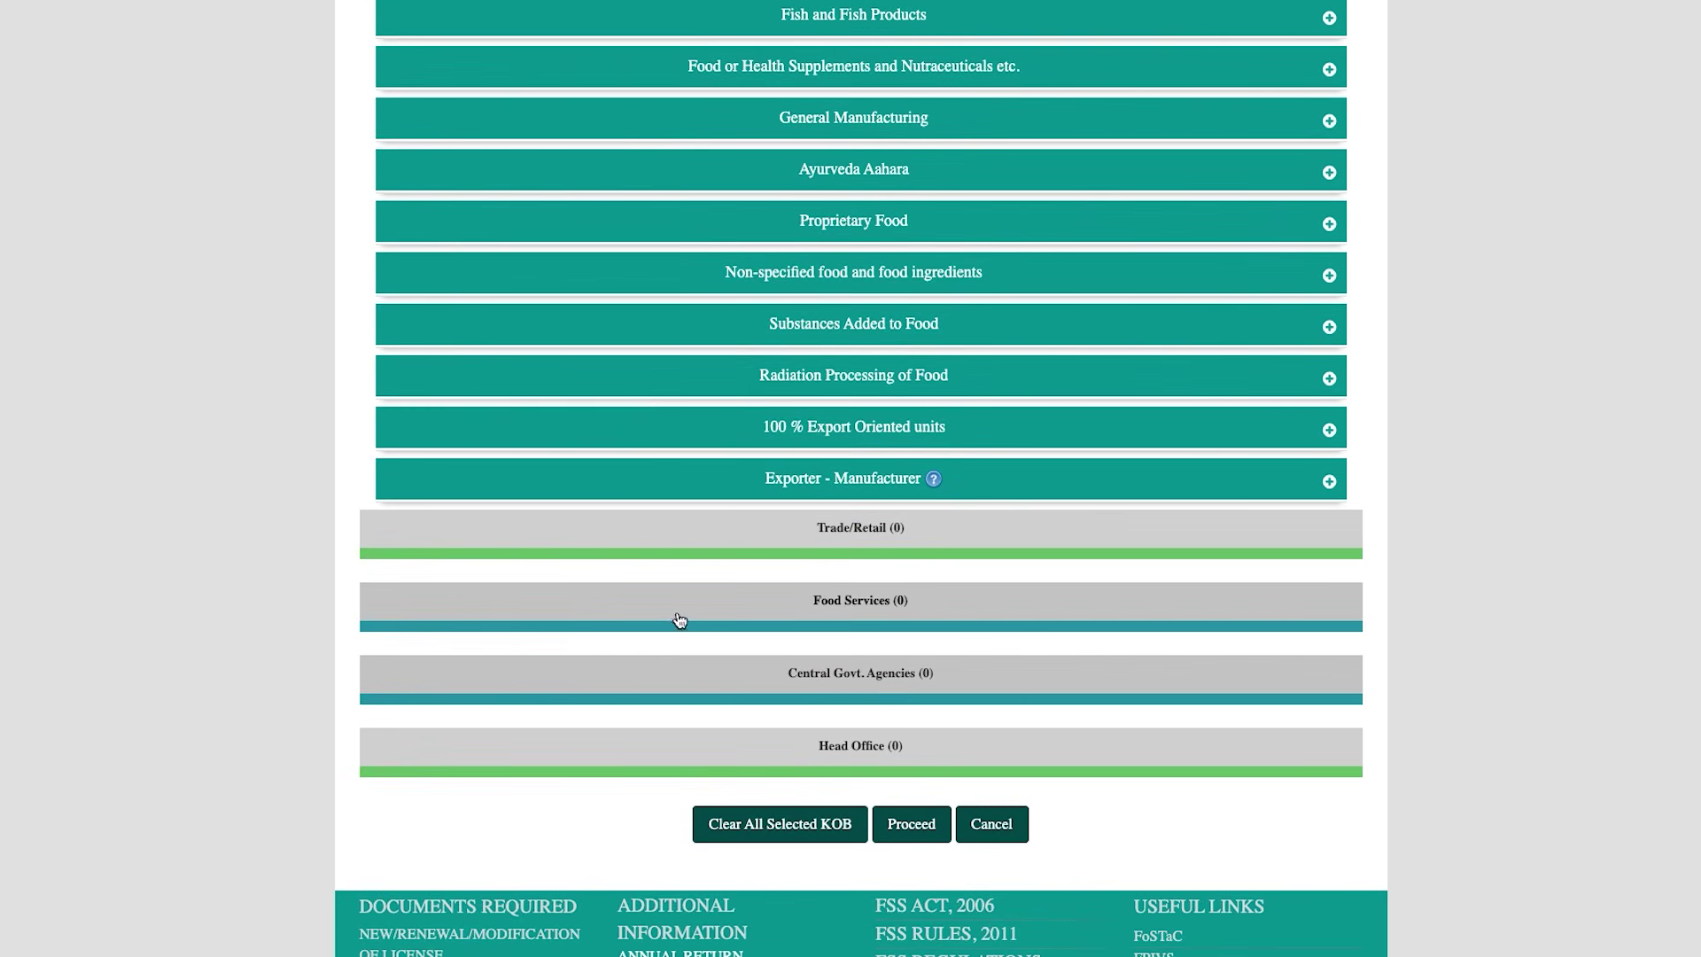
pyautogui.click(931, 542)
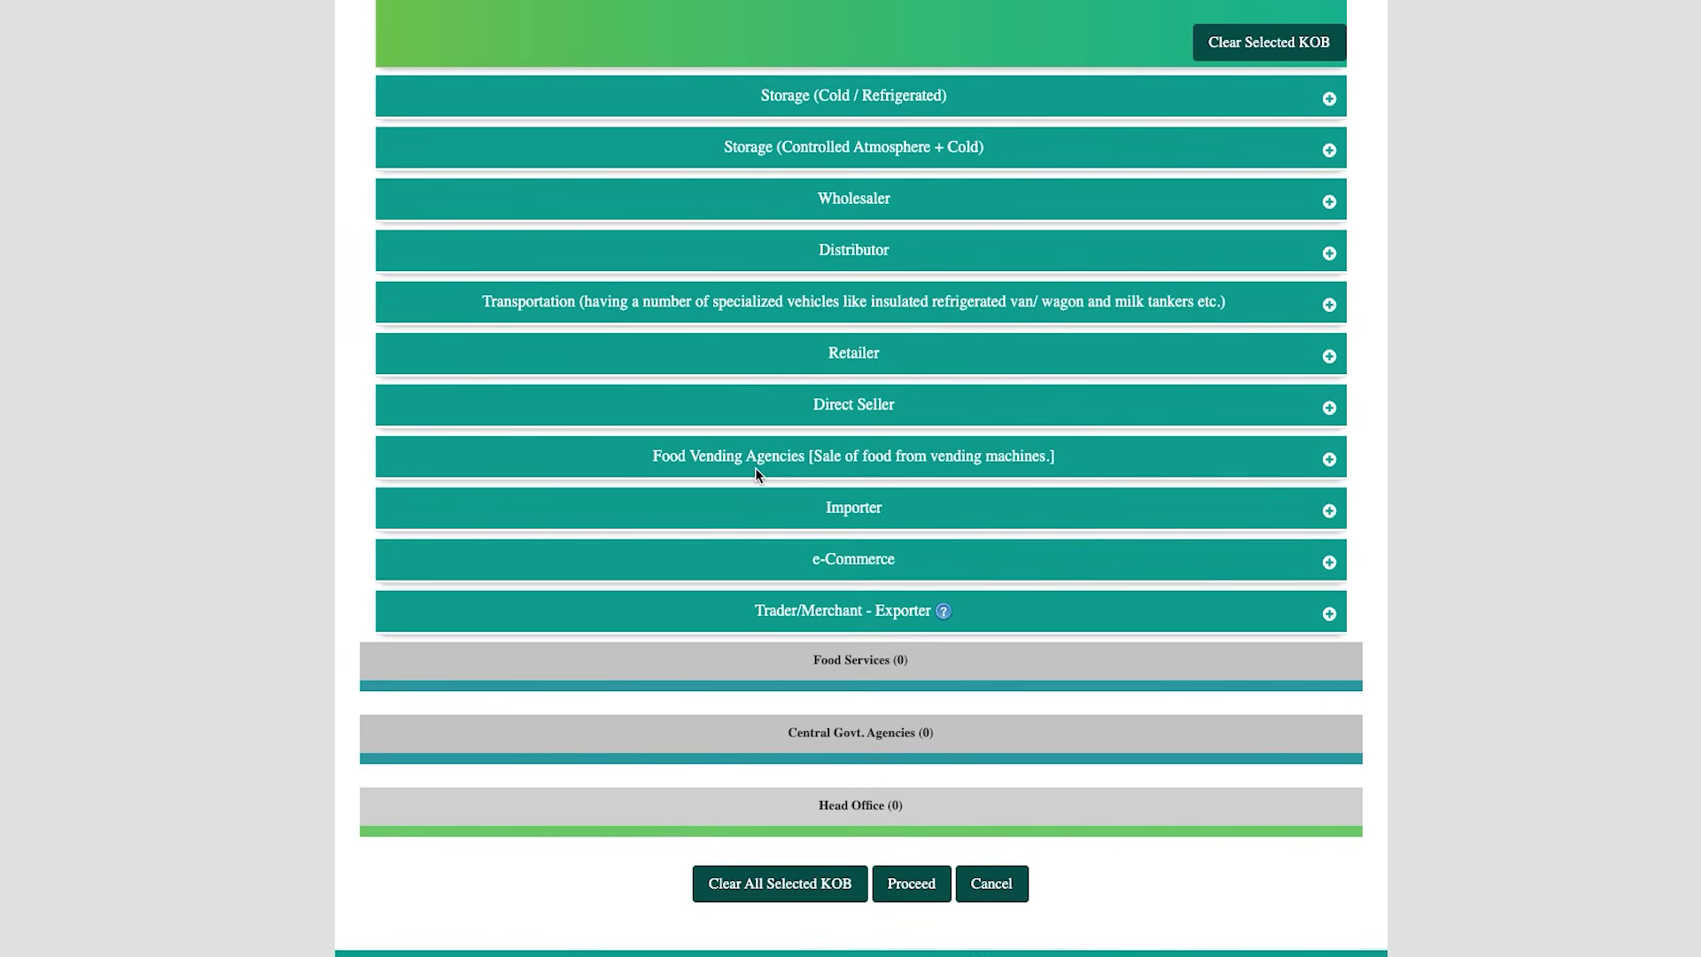
pyautogui.click(796, 354)
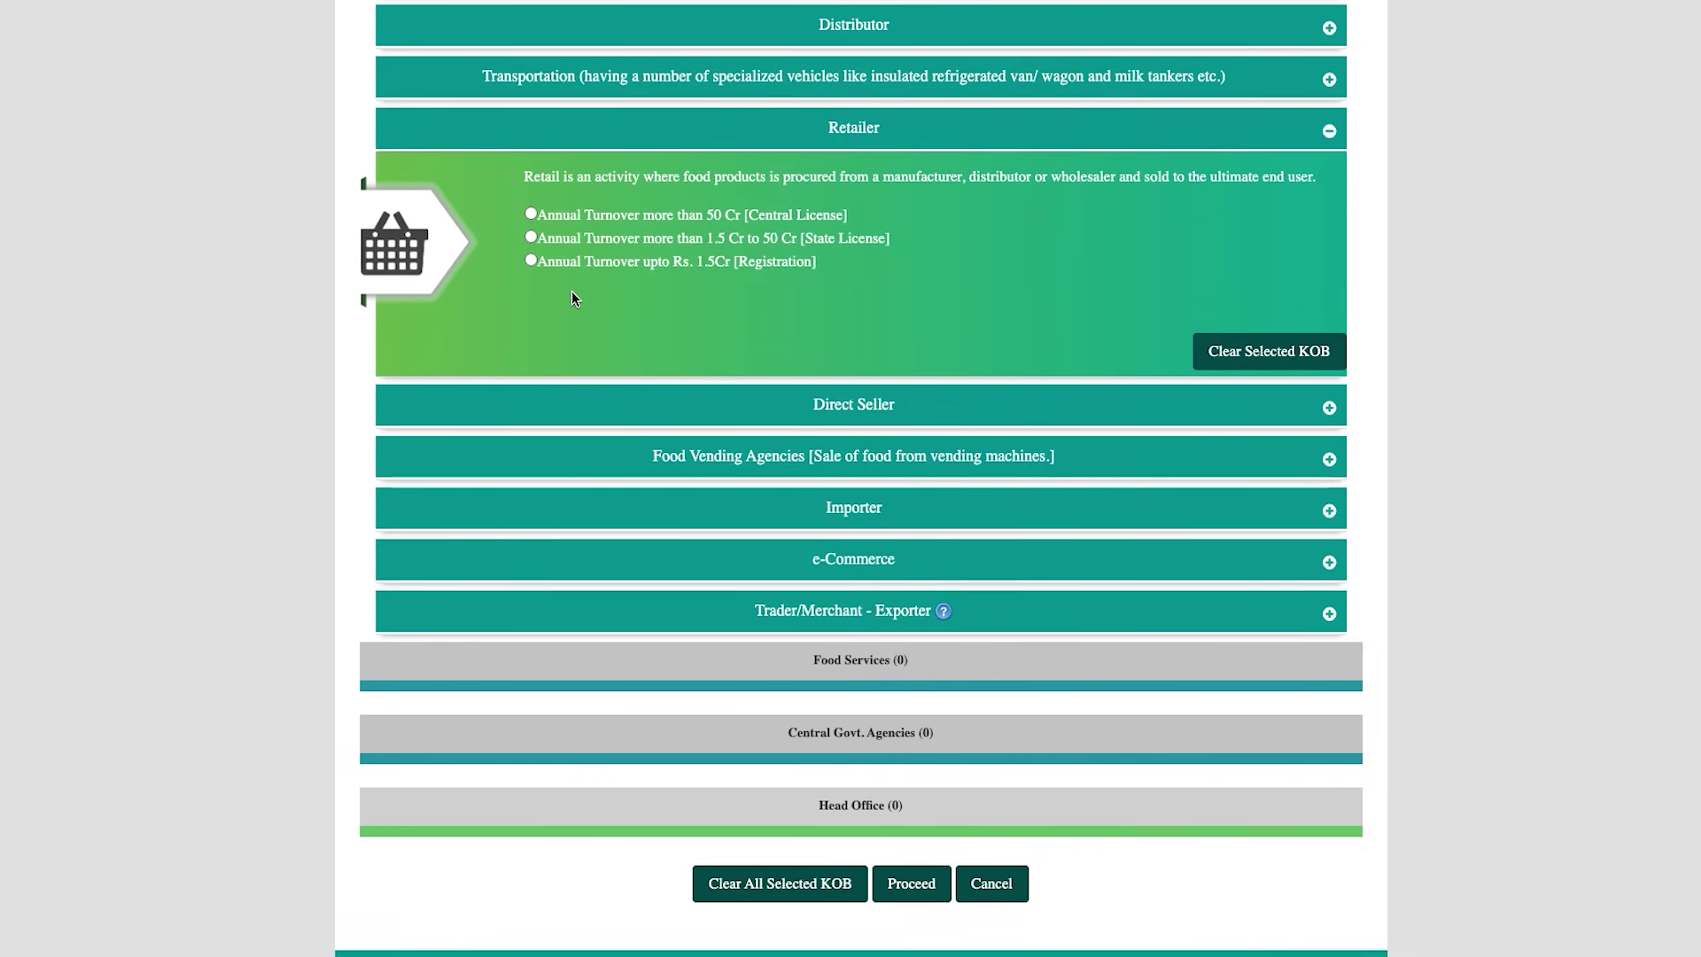
pyautogui.click(530, 262)
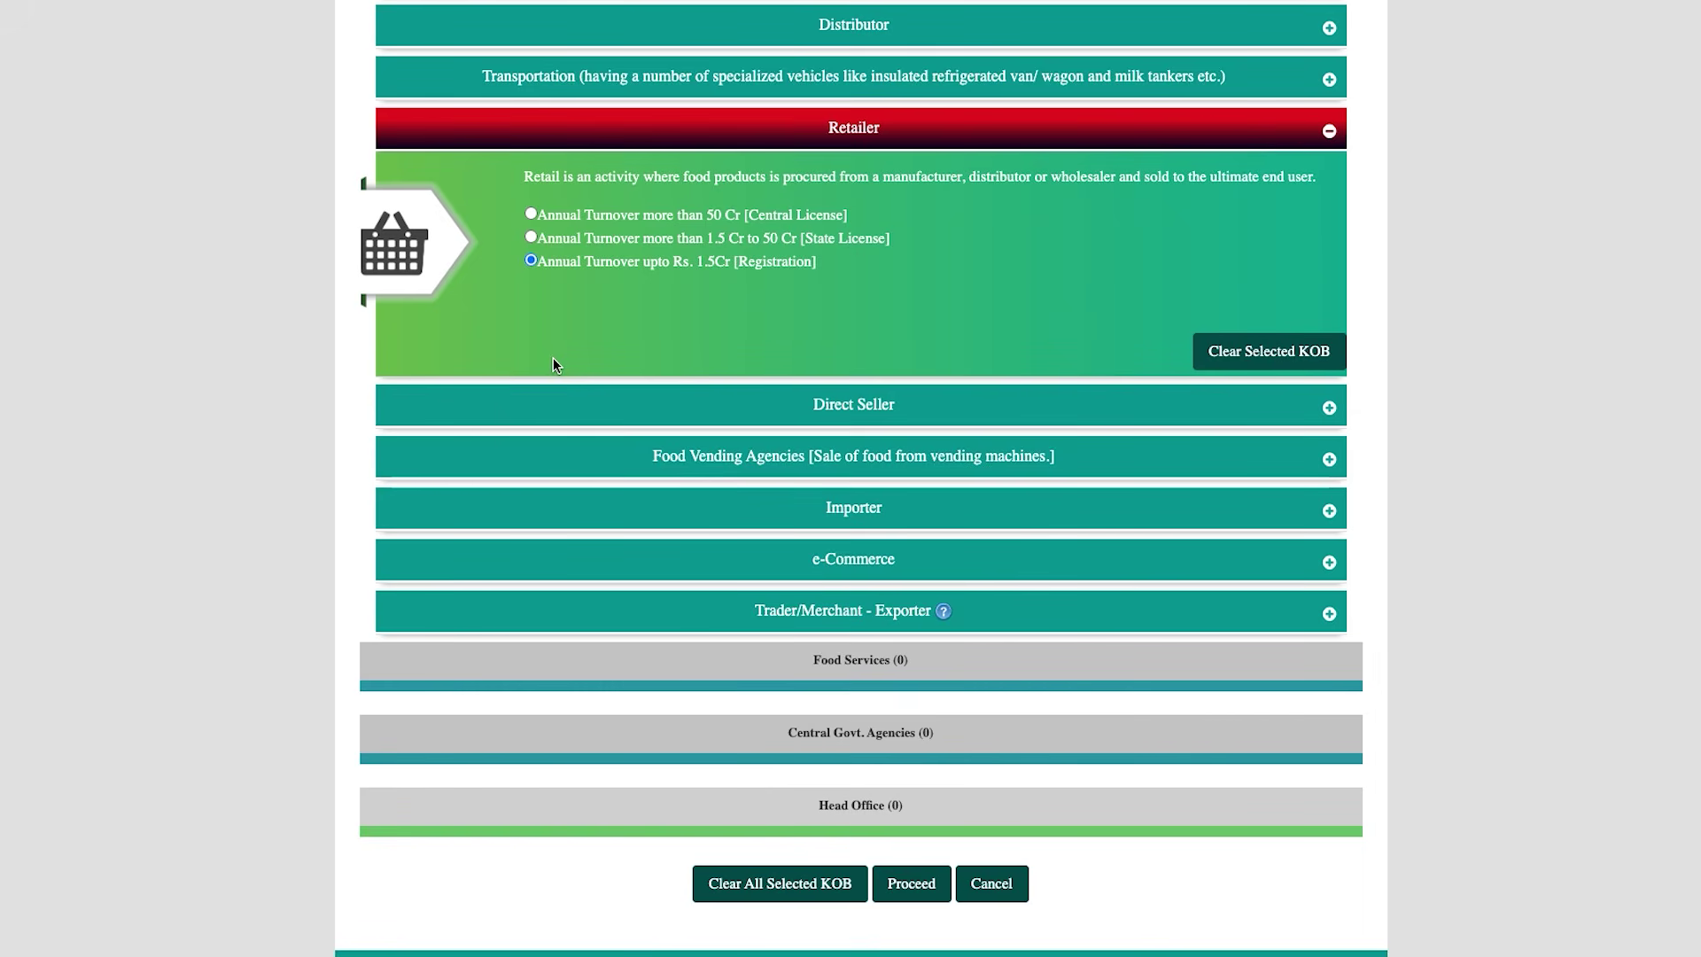
# Submit the chosen business kinds and continue with the eligible Registration application.
pyautogui.click(896, 895)
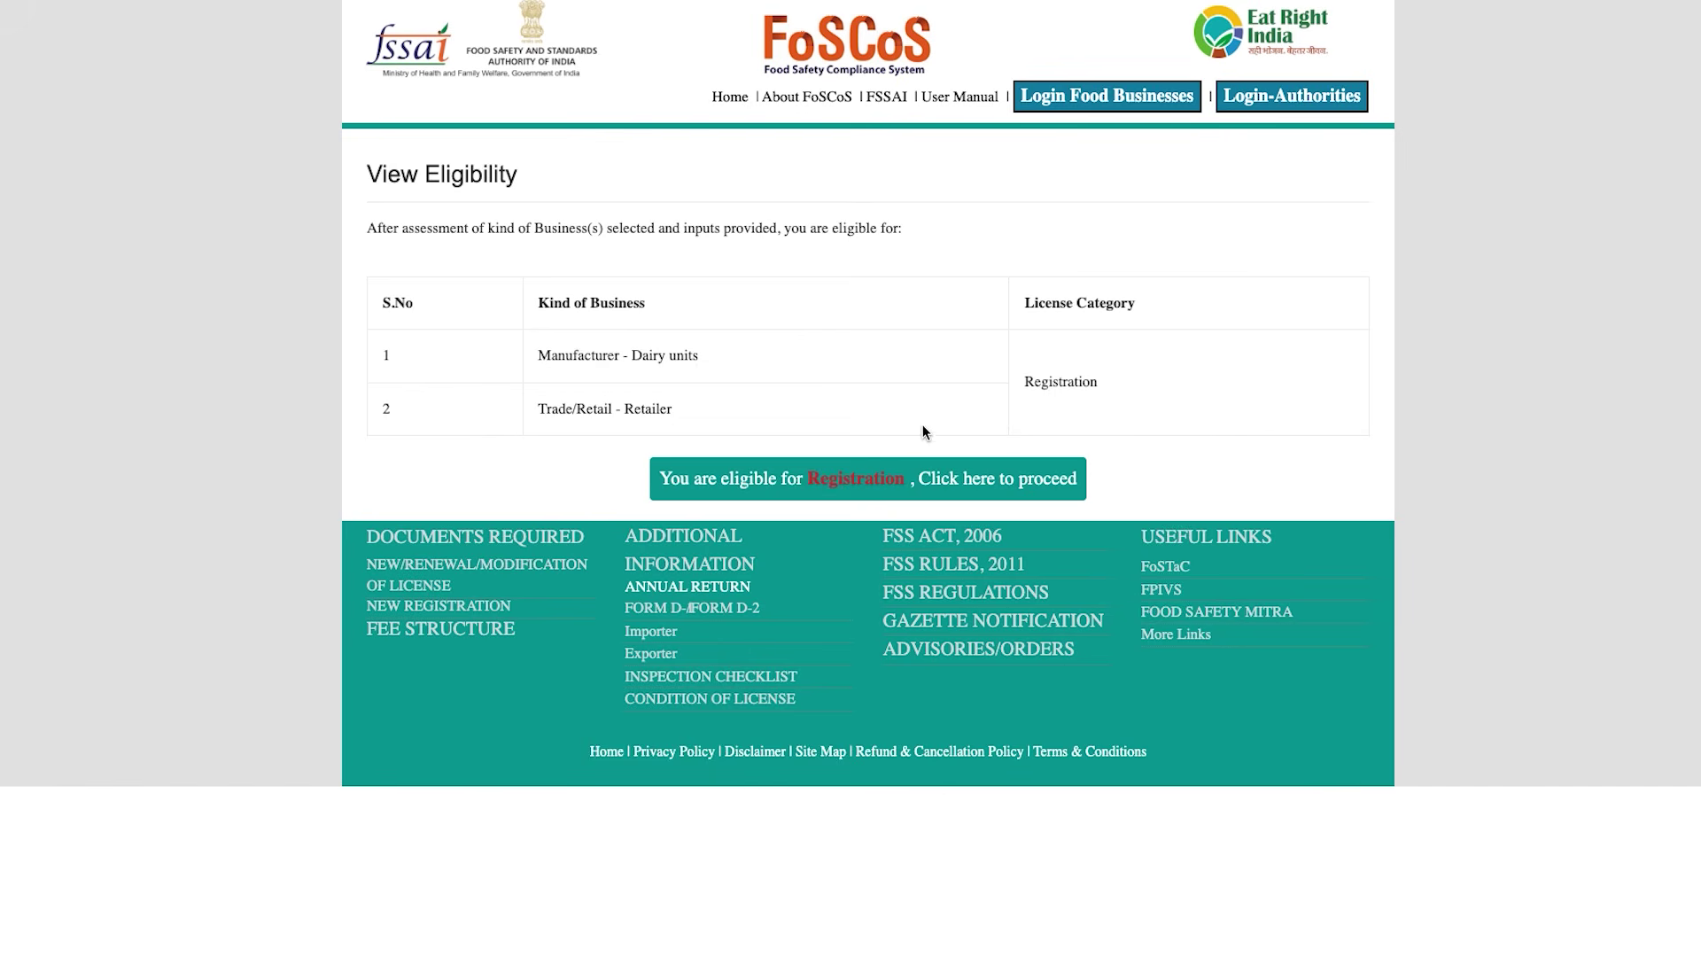
pyautogui.click(839, 479)
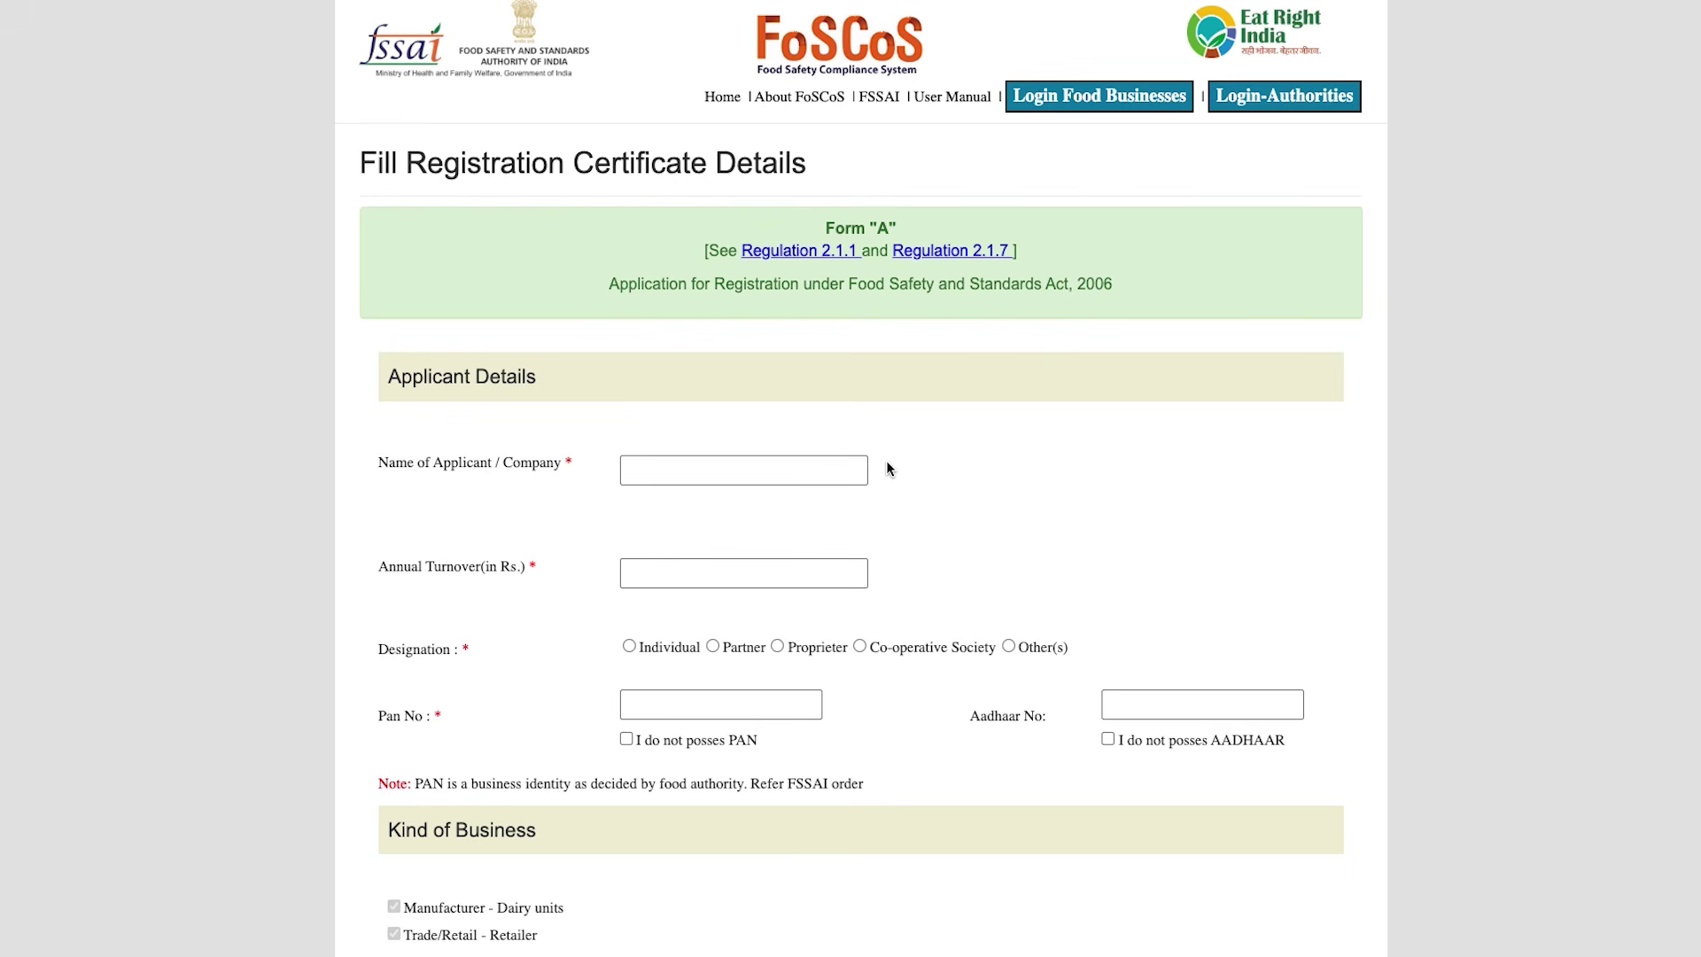
pyautogui.scroll(-3, 875, 452)
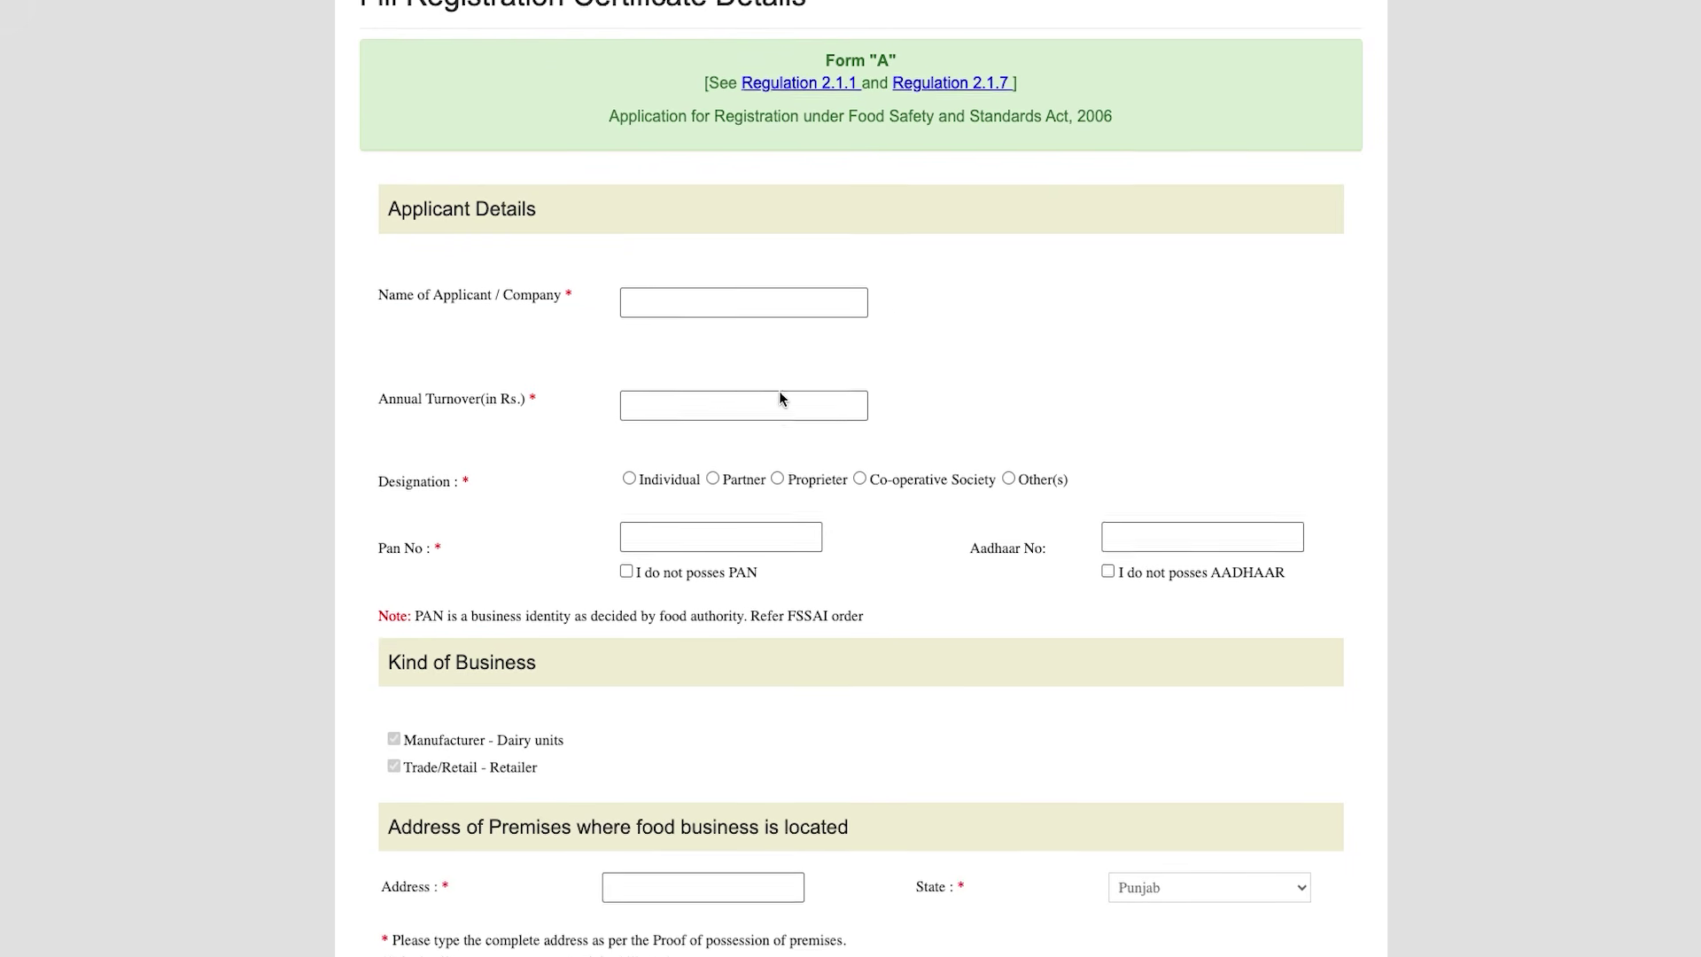
pyautogui.scroll(-1, 494, 200)
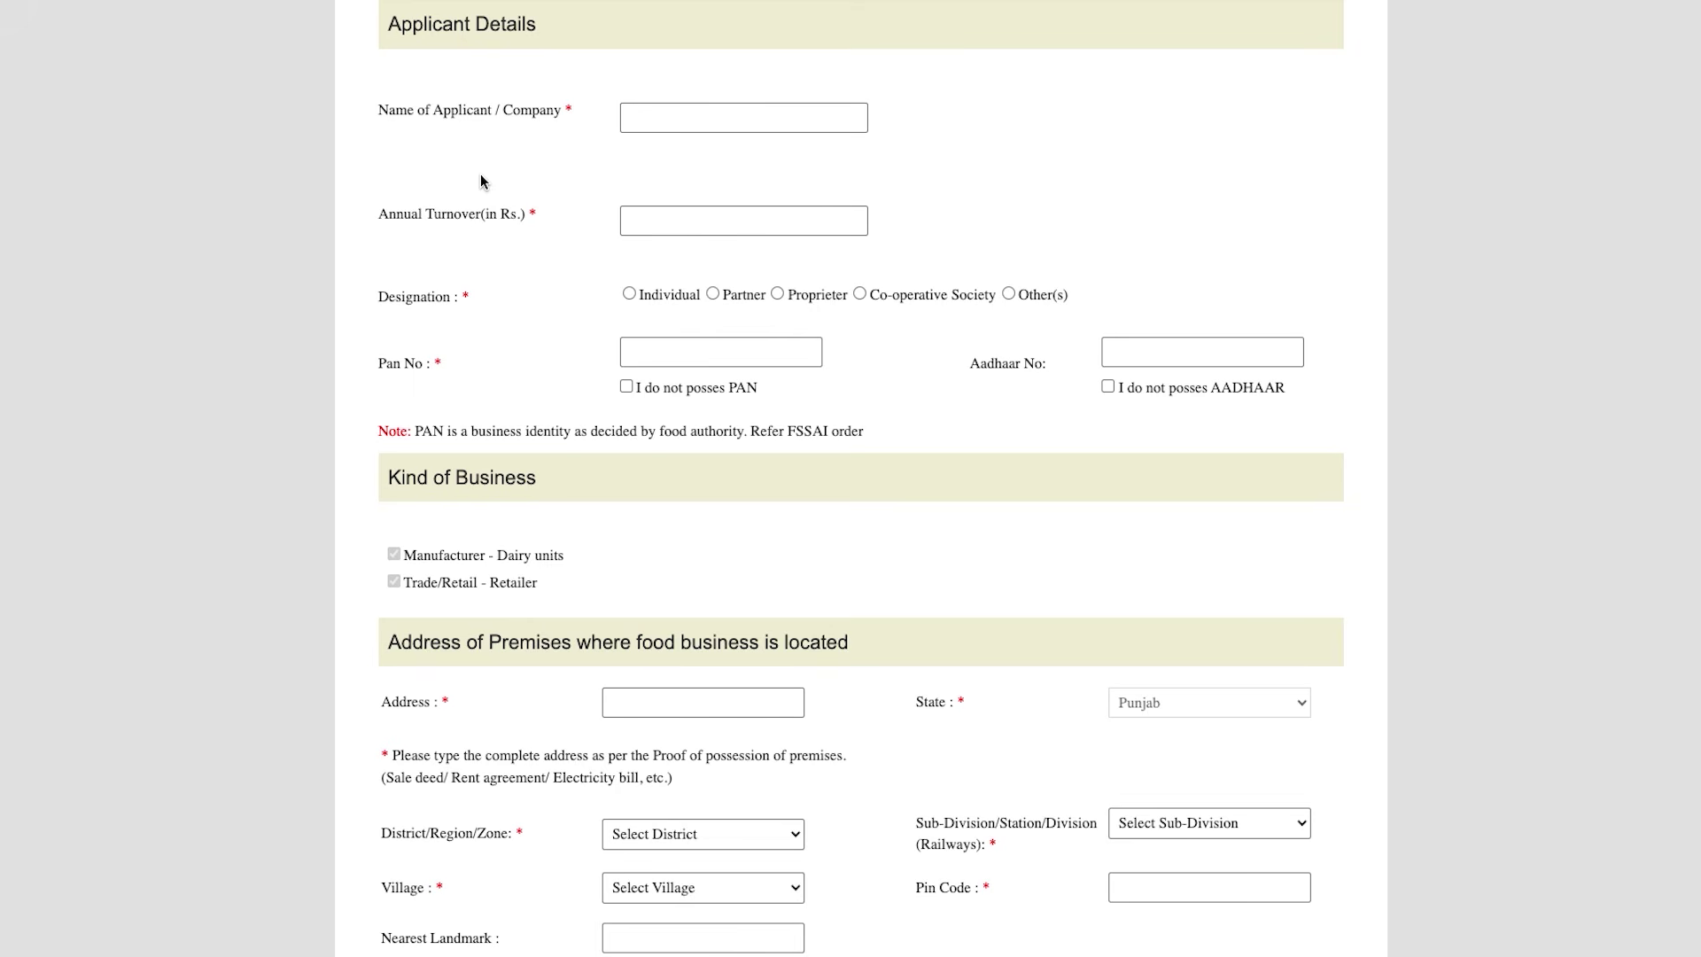
# Enter the applicant's shop name, turnover 10,00,000, Individual designation, and begin the PAN.
pyautogui.write('Shyam Sweet Shop')
pyautogui.click(645, 227)
pyautogui.click(764, 269)
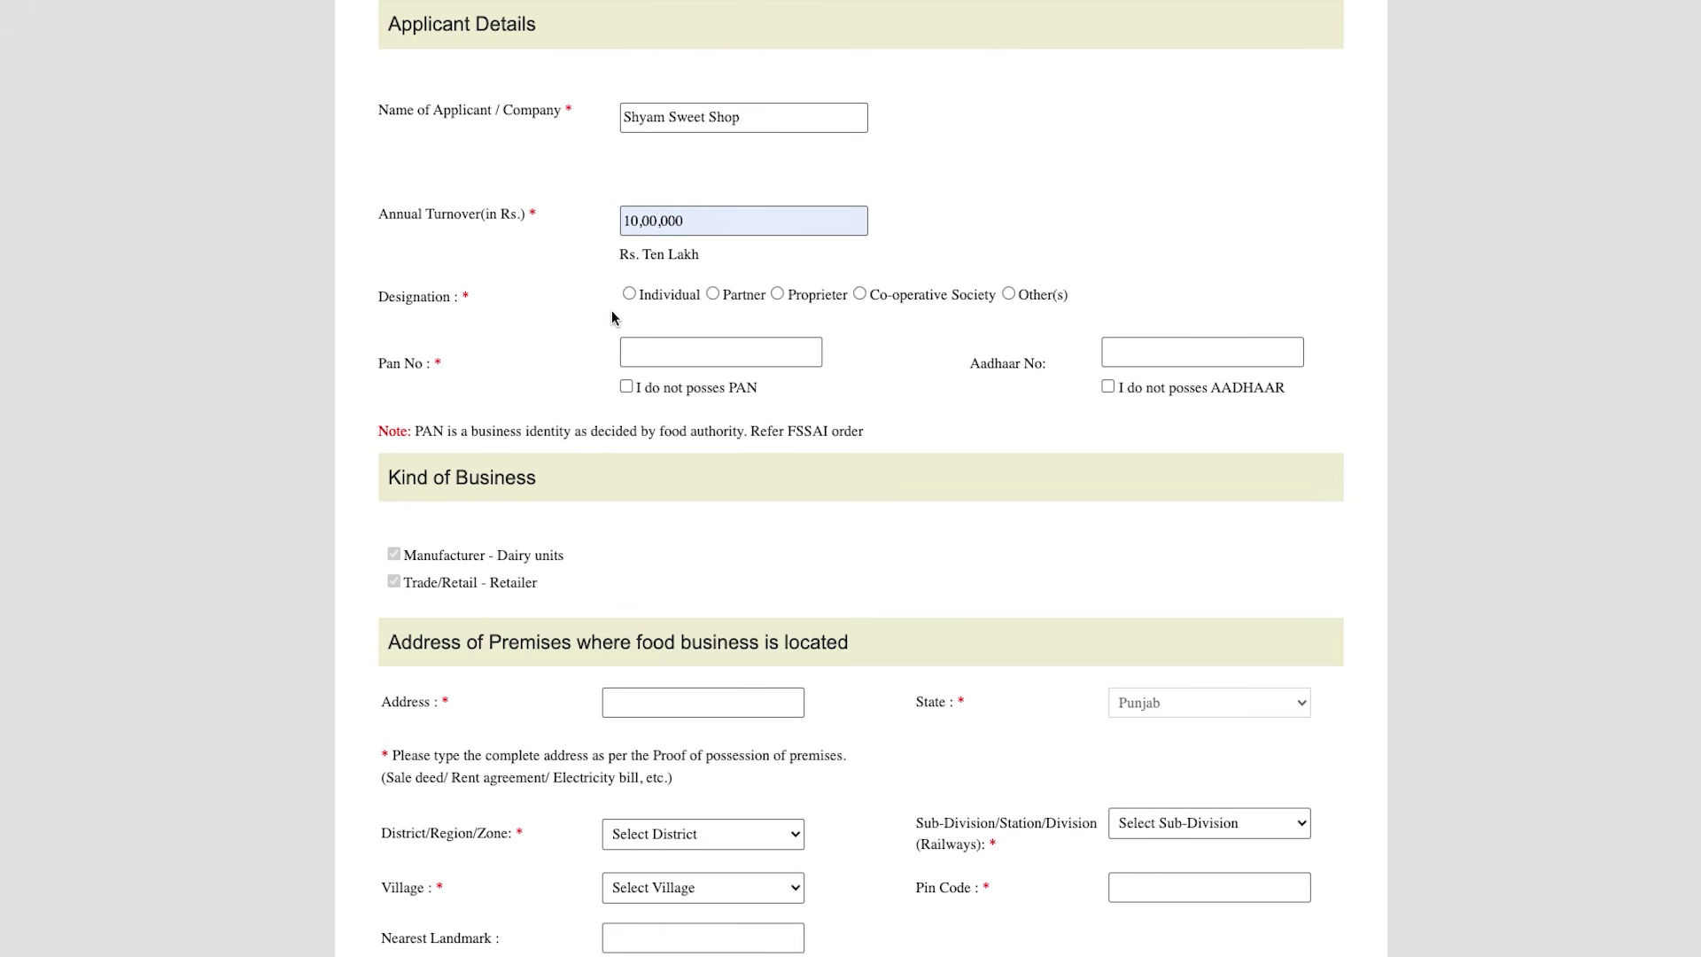
pyautogui.click(631, 295)
pyautogui.click(660, 359)
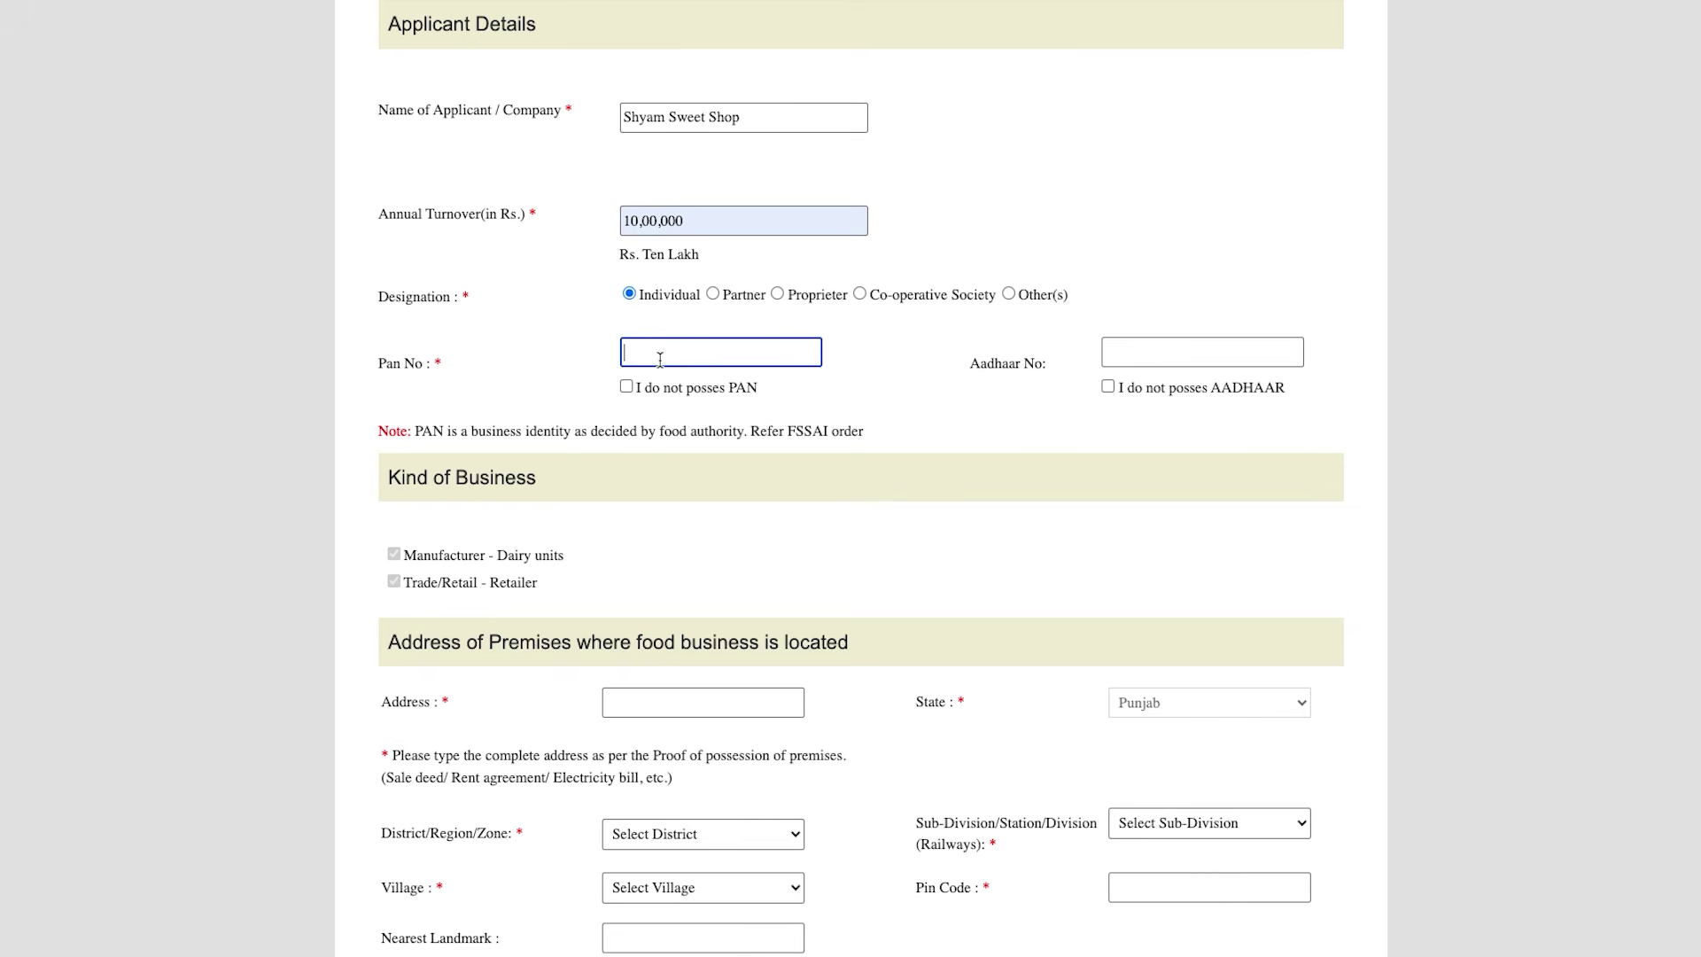
pyautogui.write('GA')
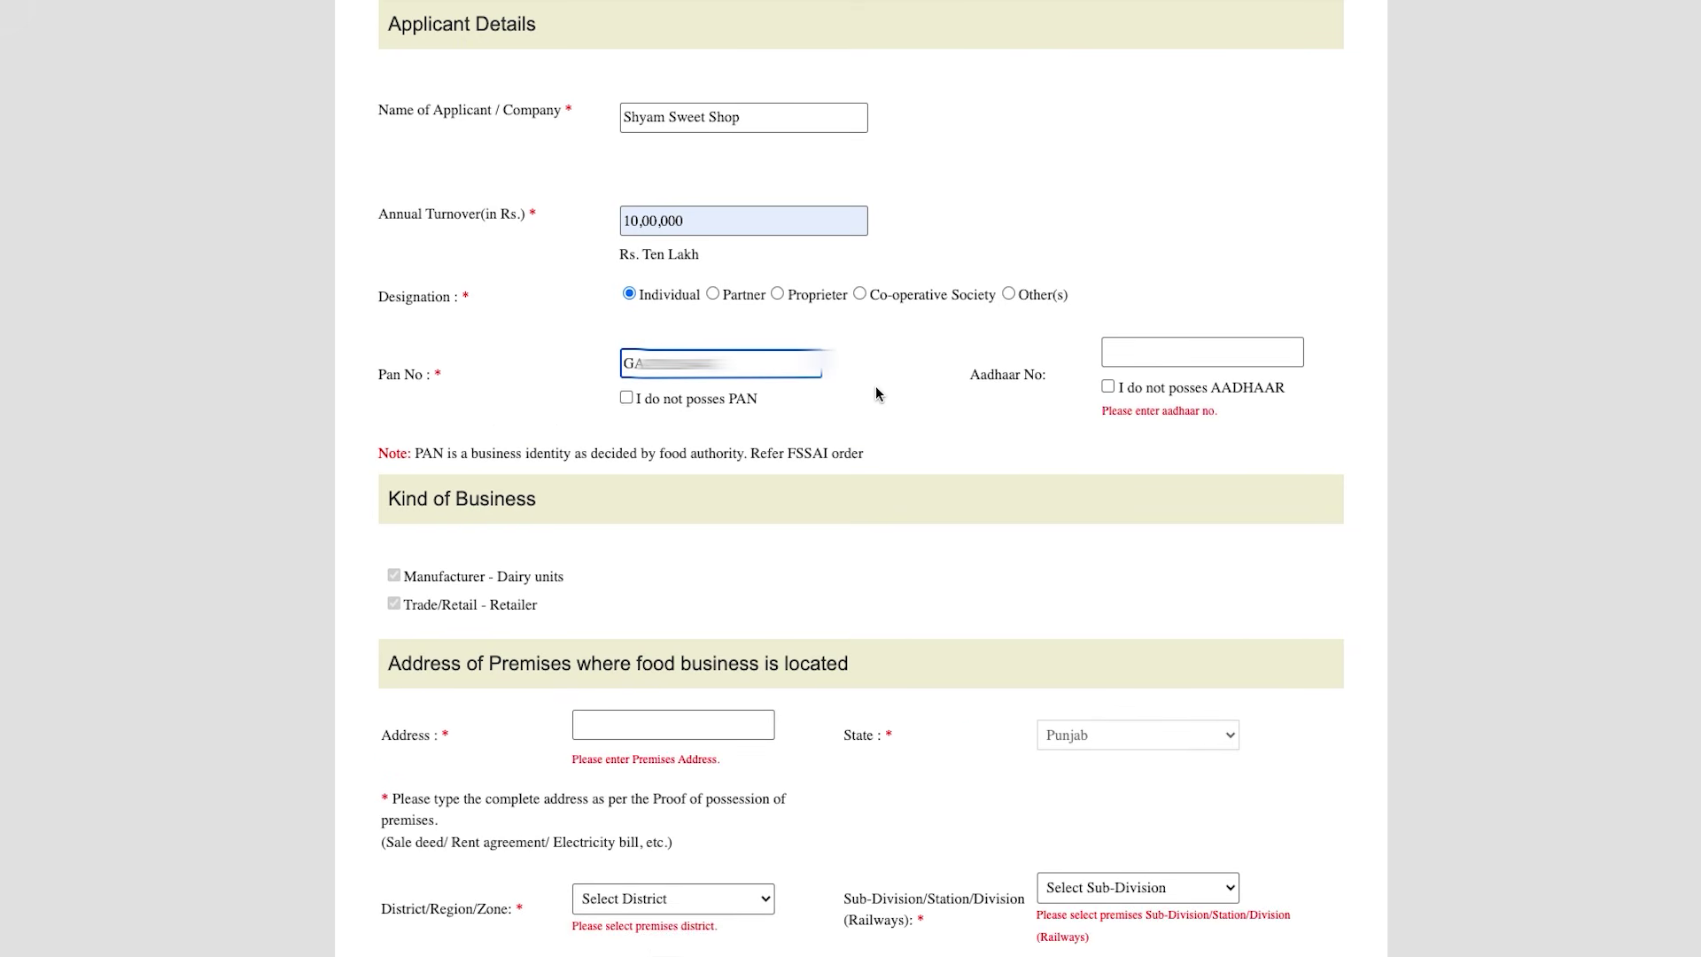
# Verify the PAN as an individual, giving holder's name, date of birth, Male gender and consent.
pyautogui.click(959, 251)
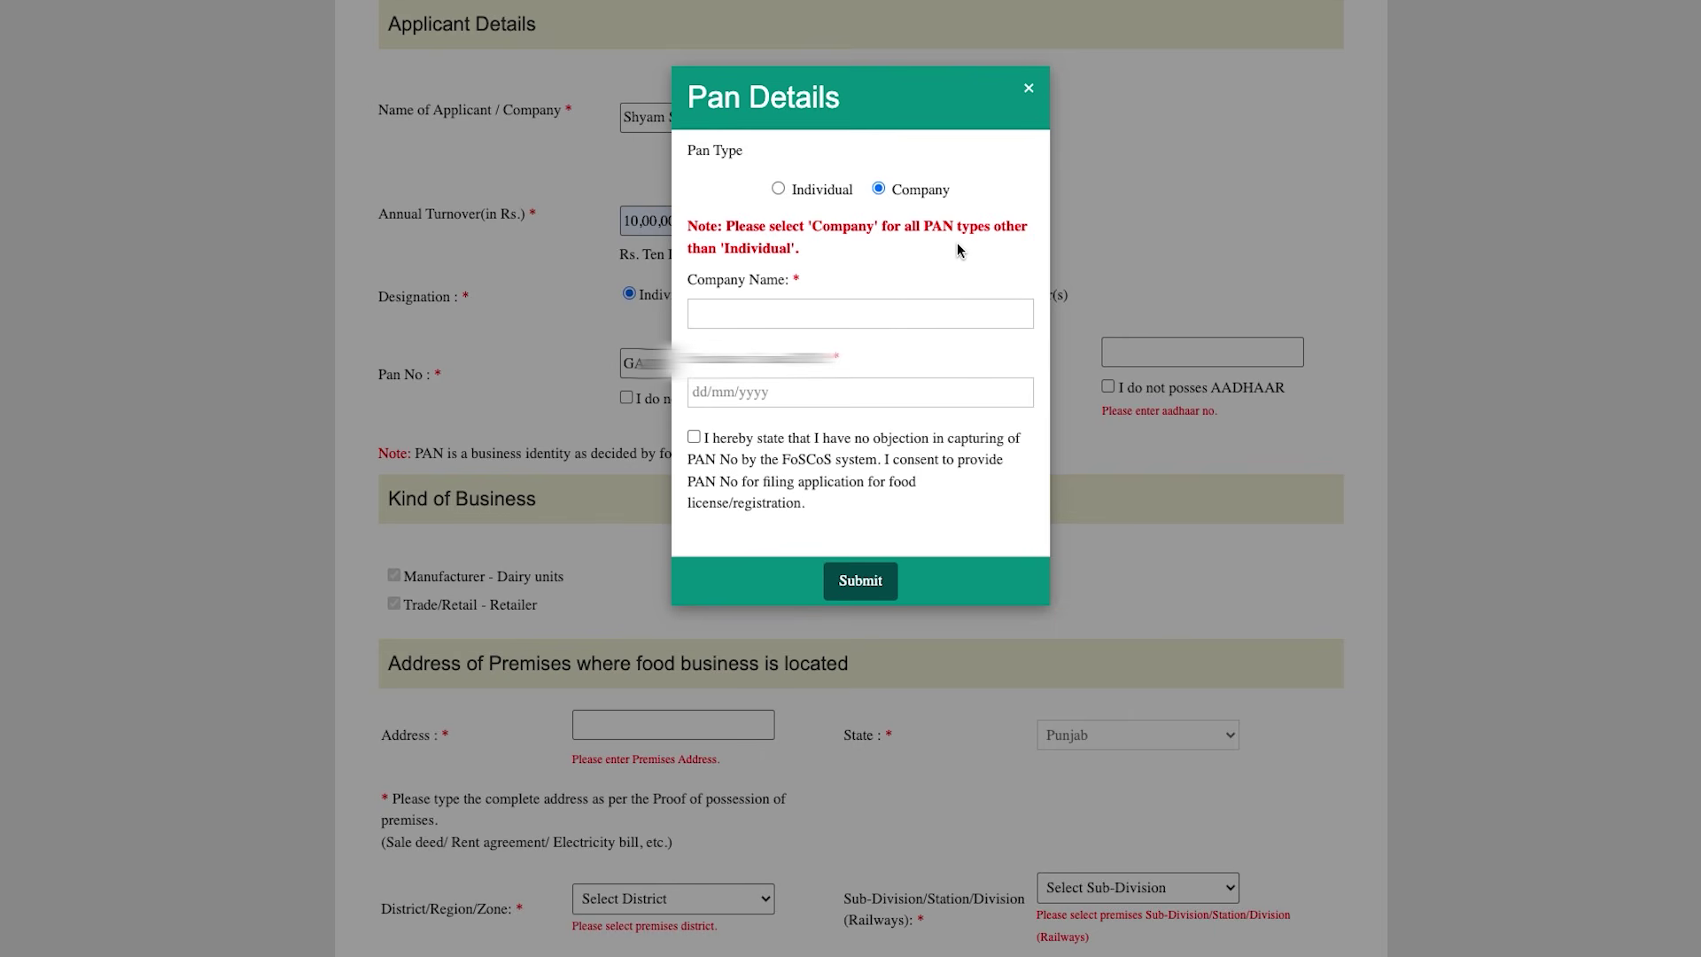
pyautogui.click(778, 189)
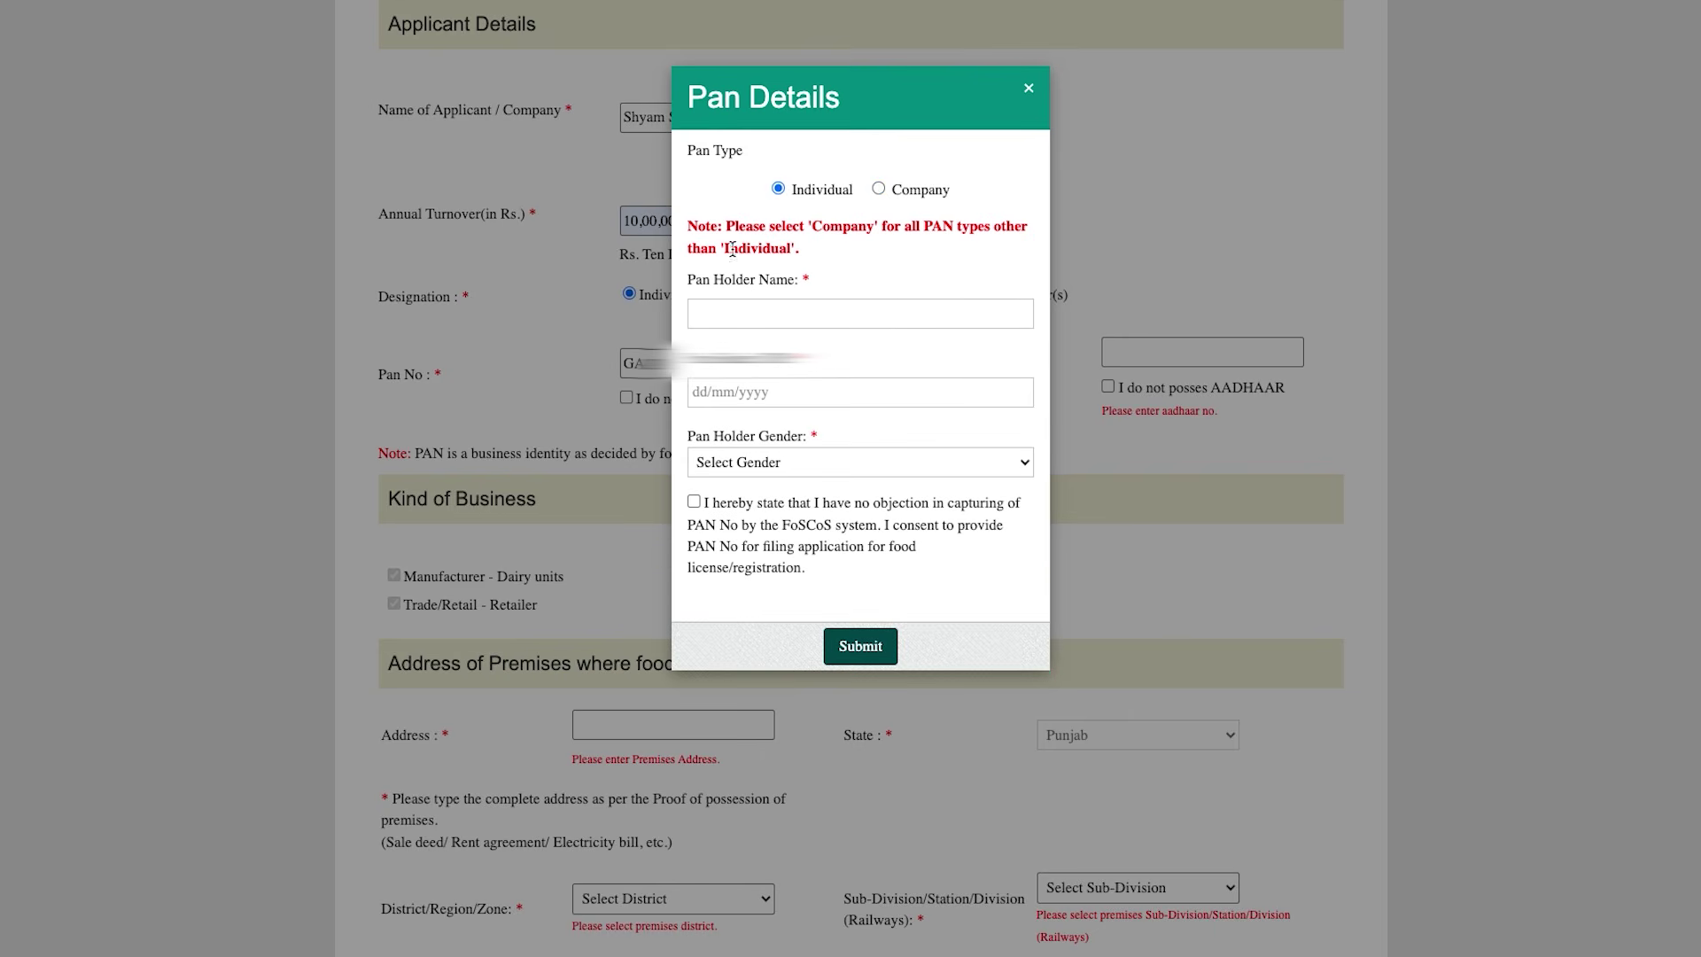
pyautogui.click(707, 316)
pyautogui.write('Aakash')
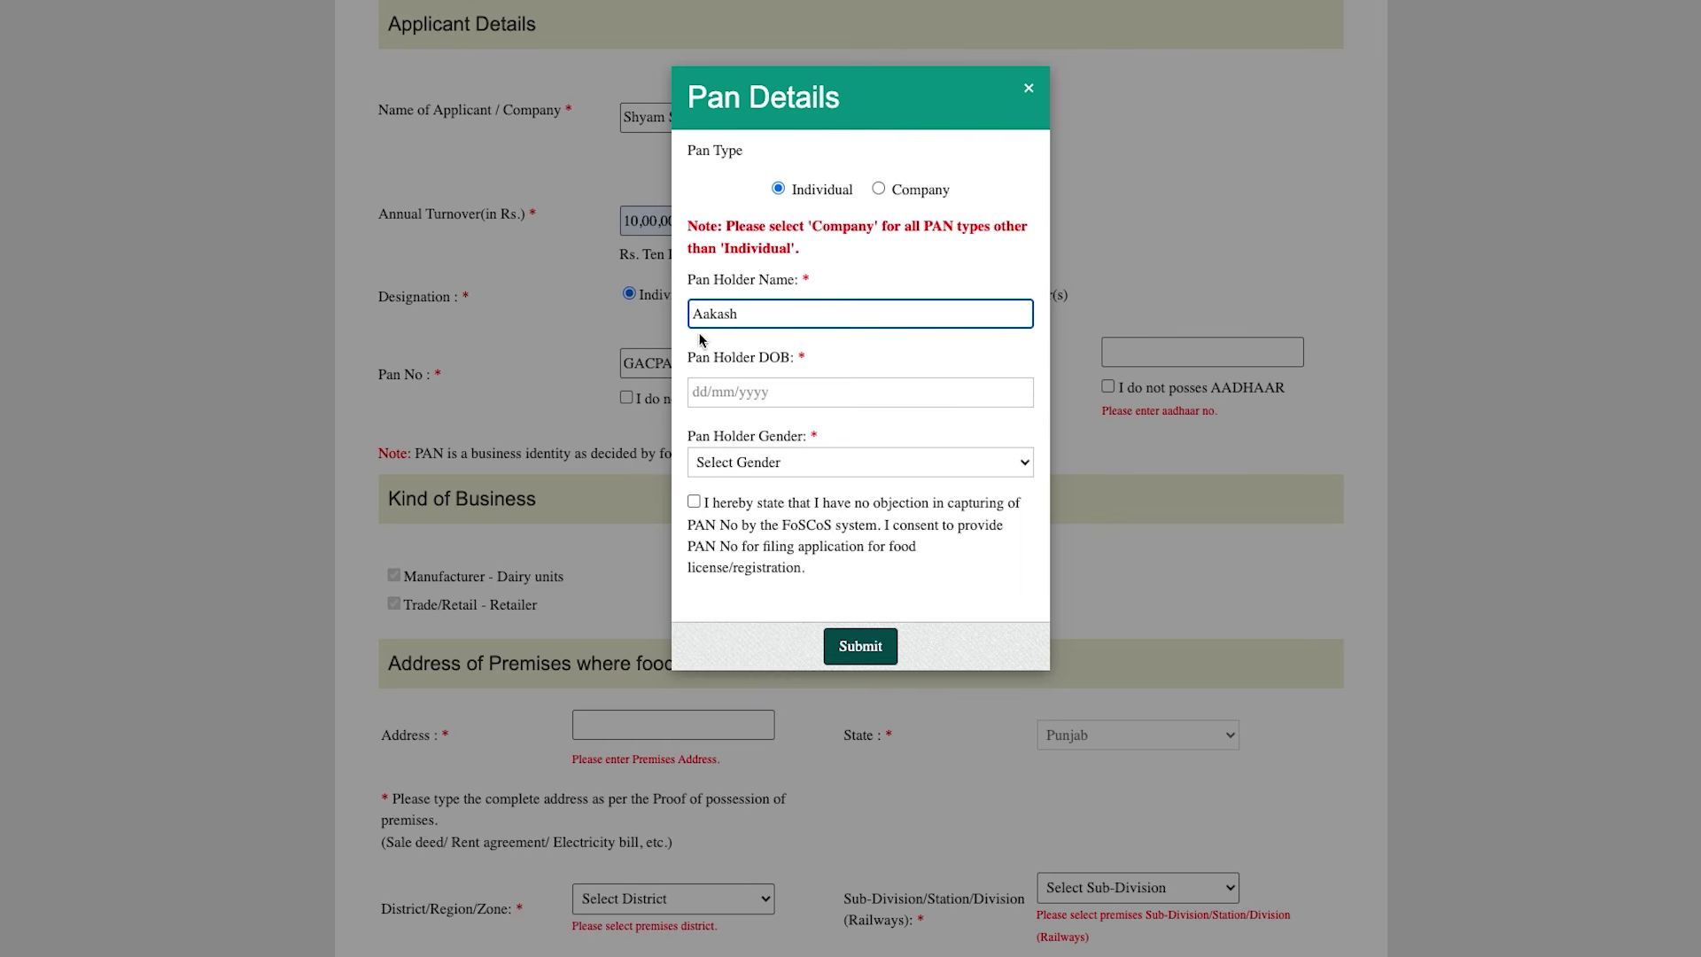
pyautogui.click(708, 385)
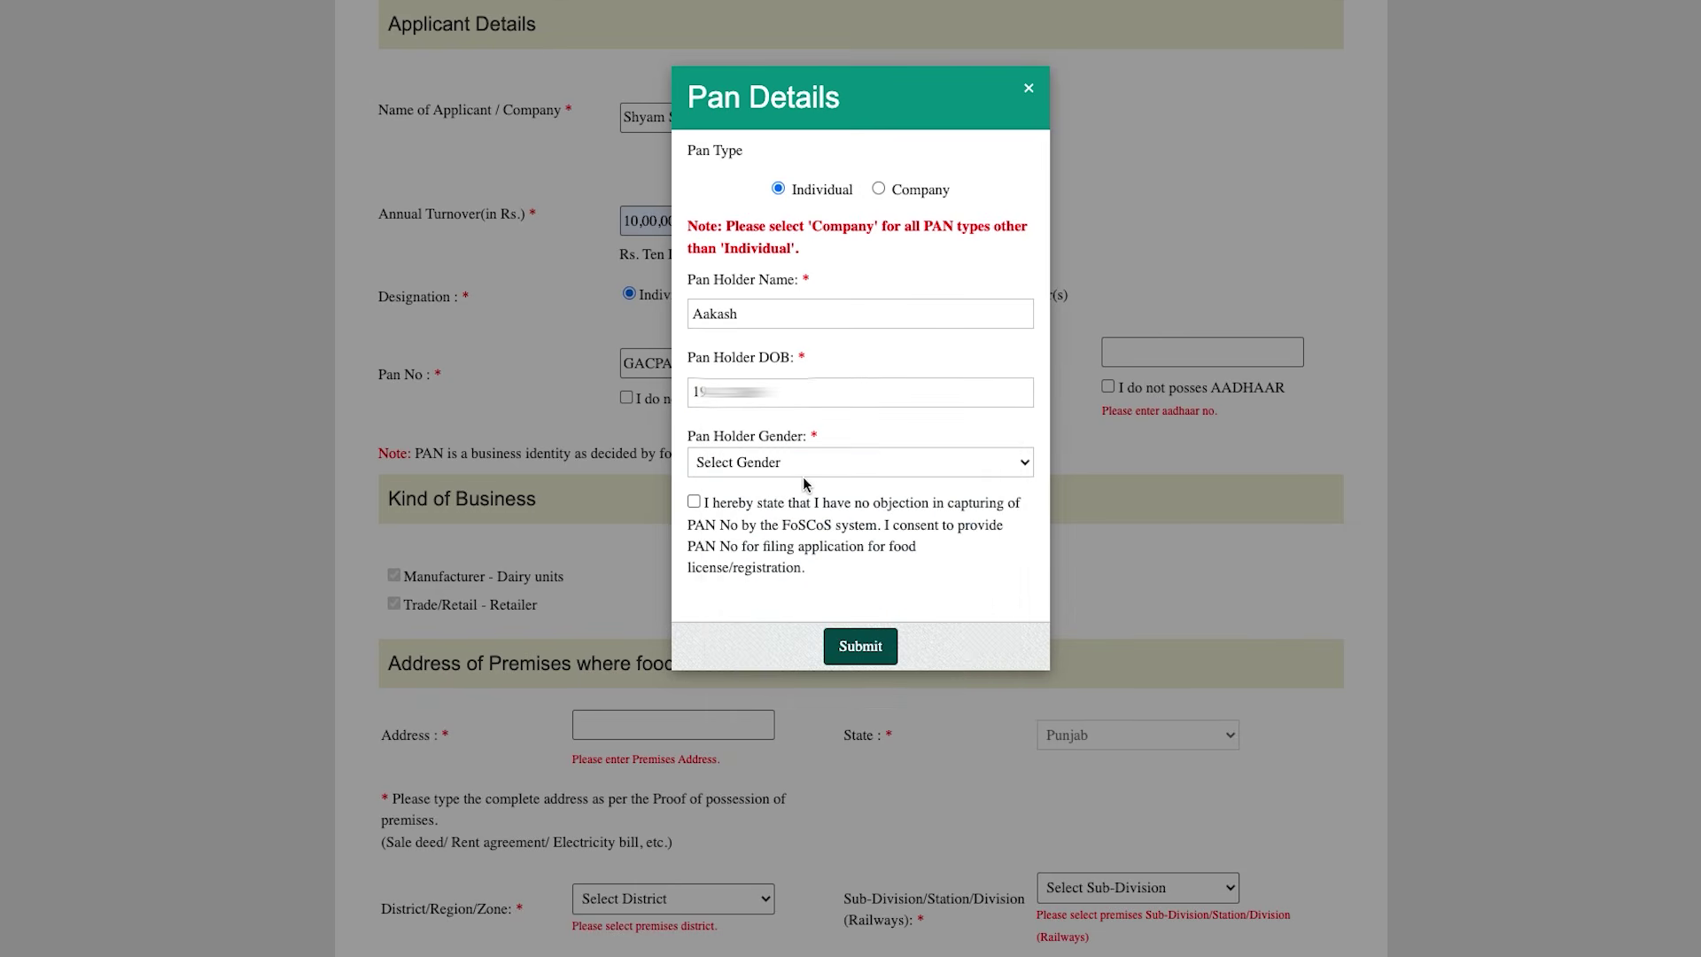
pyautogui.click(805, 470)
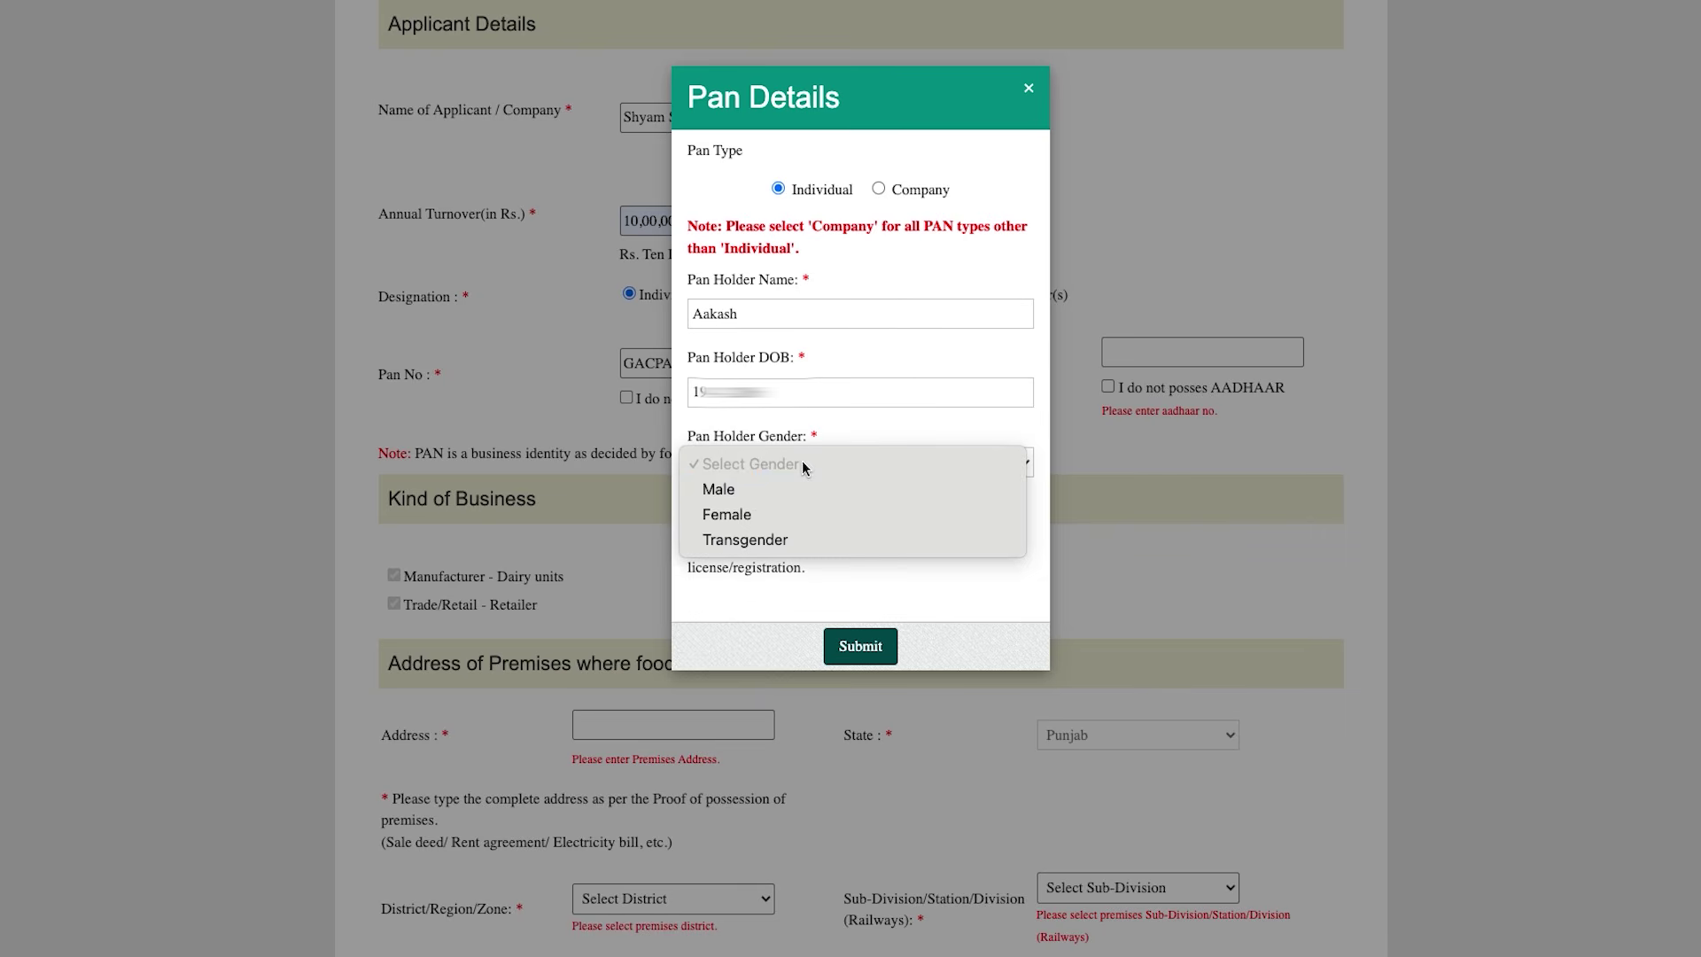
pyautogui.click(722, 490)
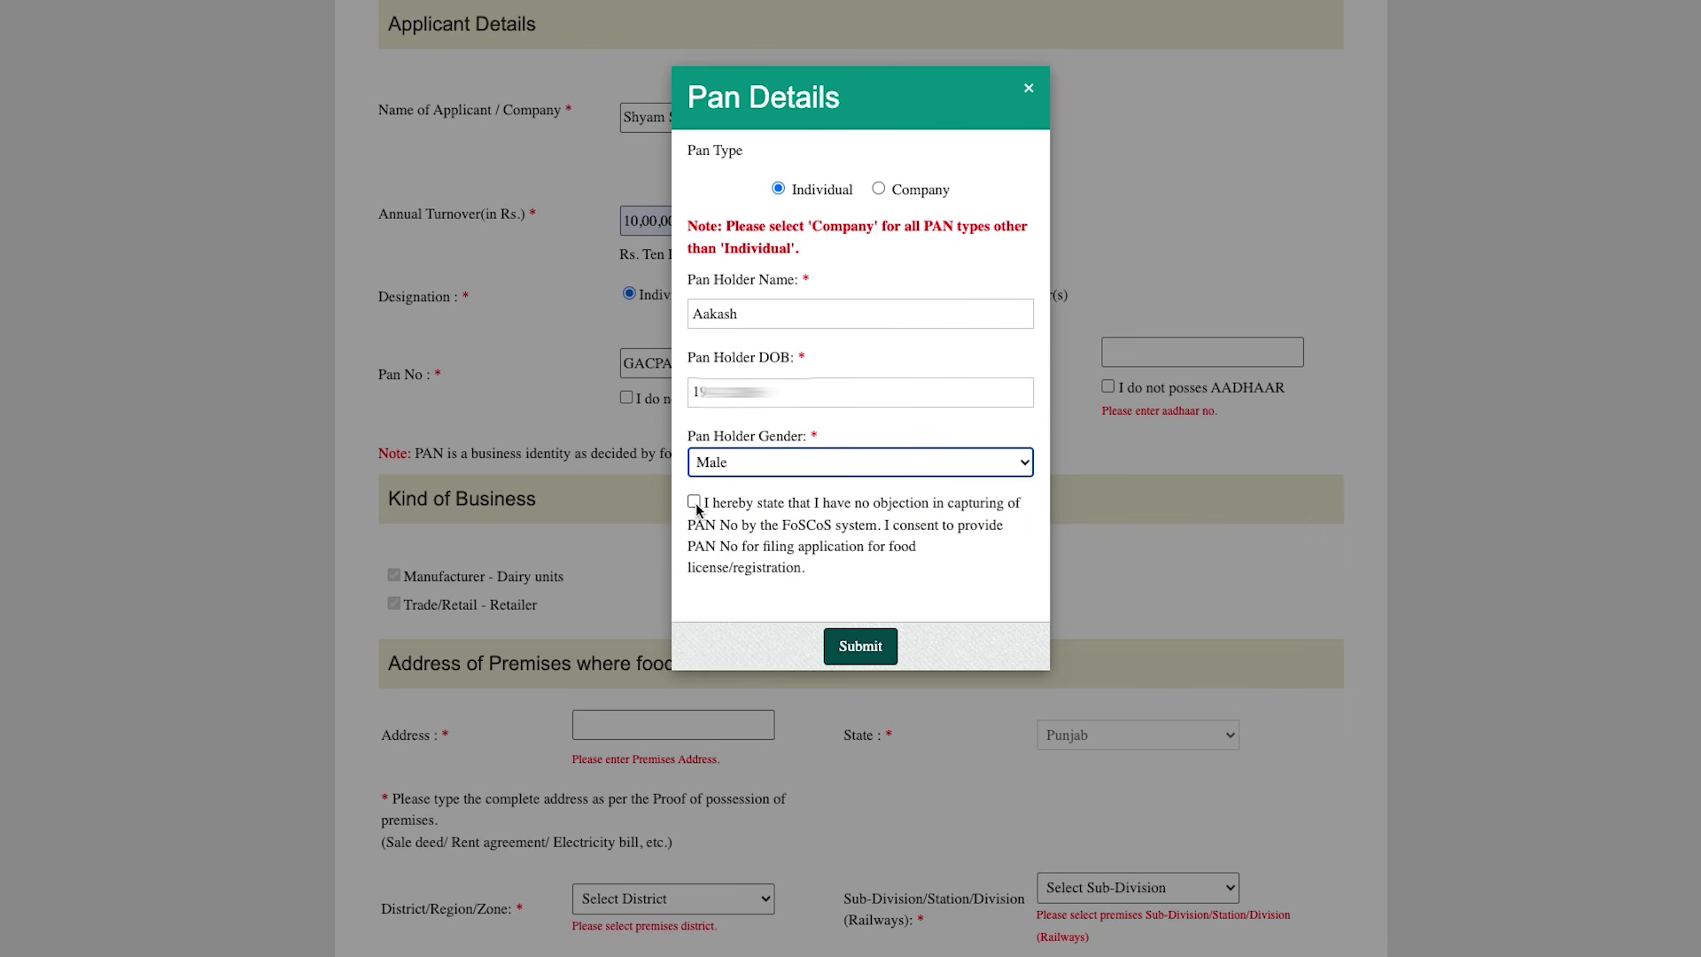
pyautogui.click(694, 503)
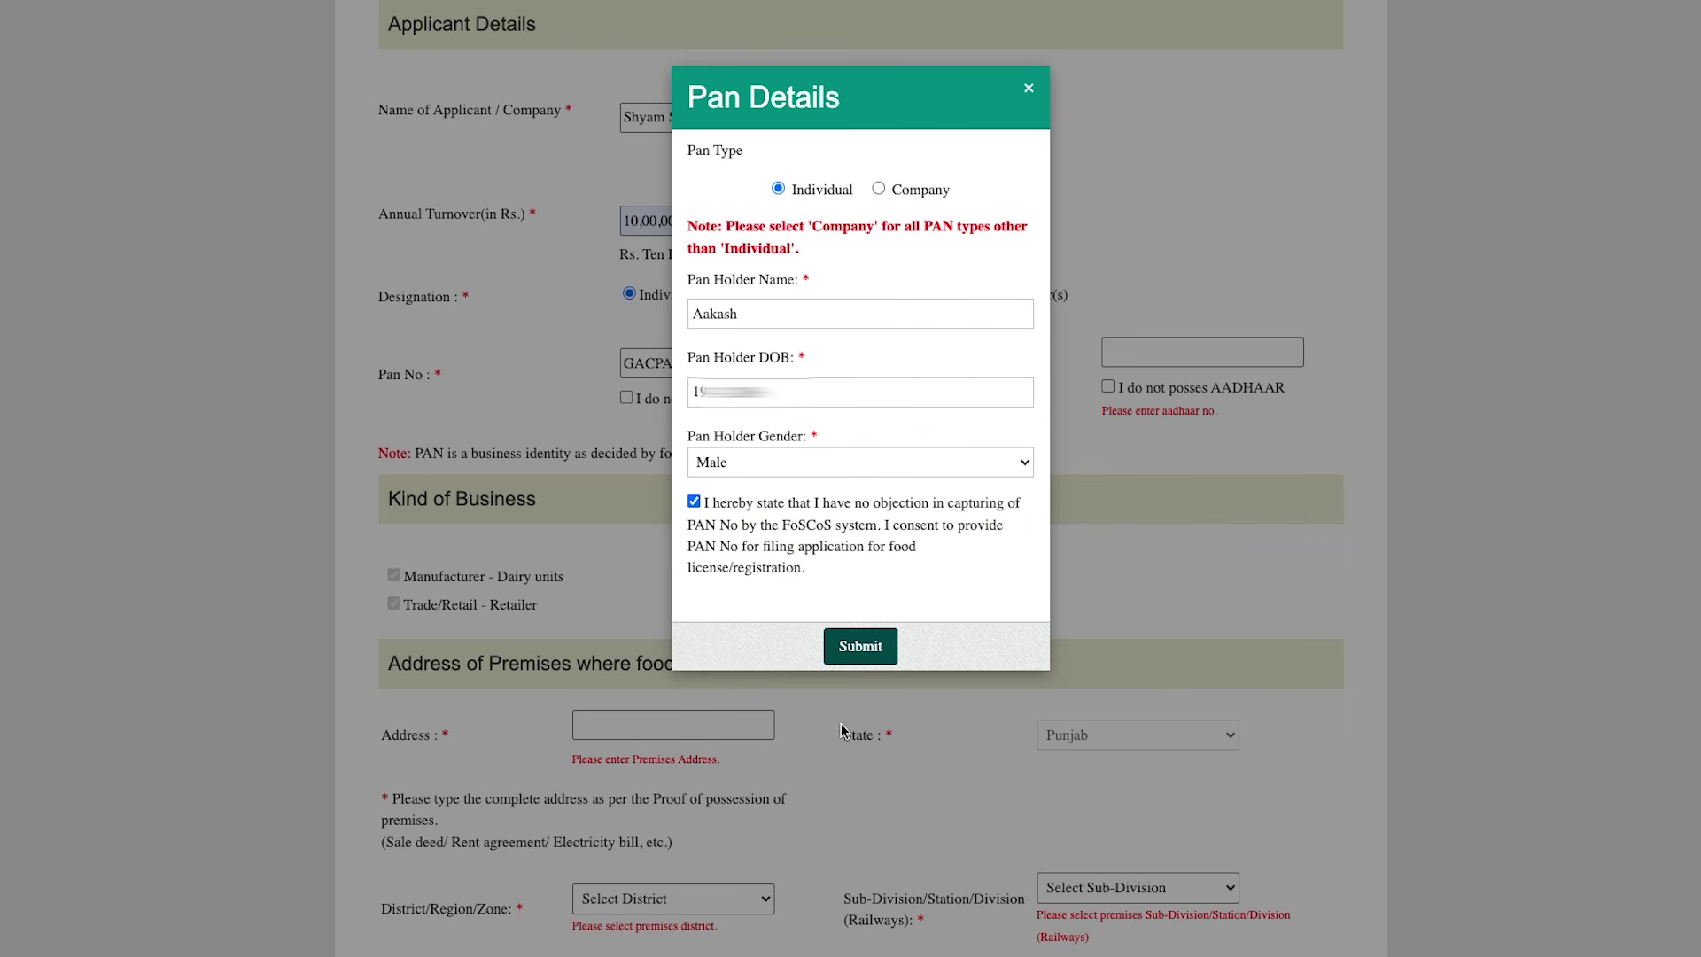
pyautogui.click(858, 642)
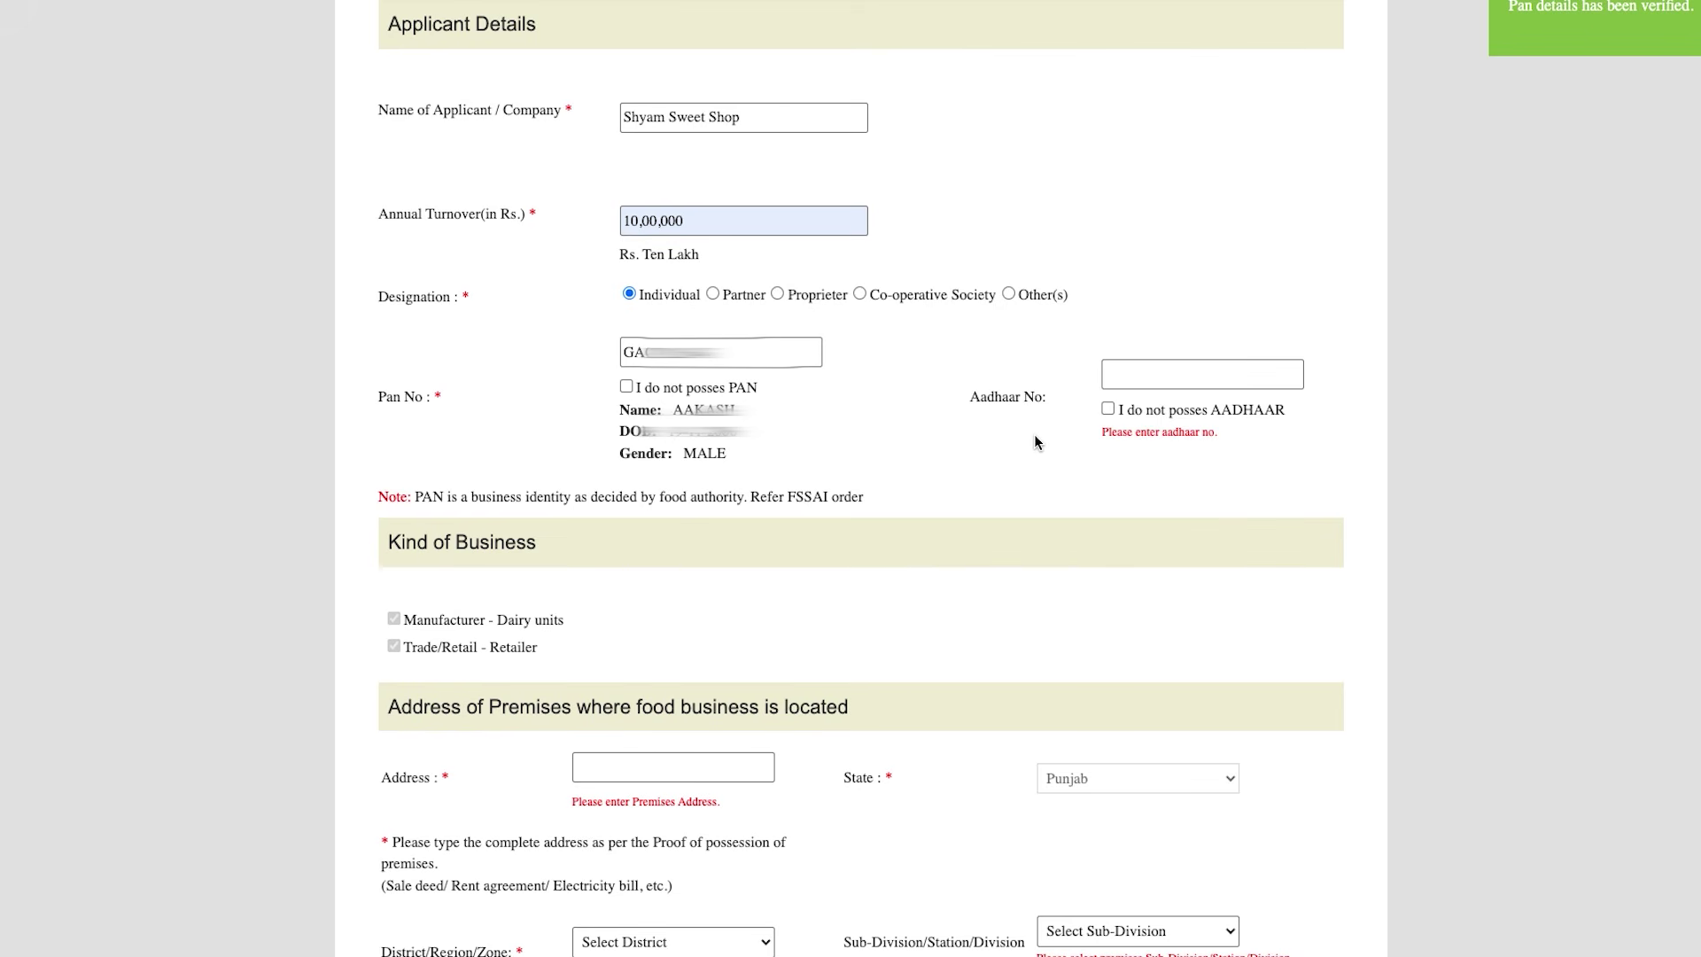
# Enter the Aadhaar number and move down to the premises address fields.
pyautogui.click(1133, 373)
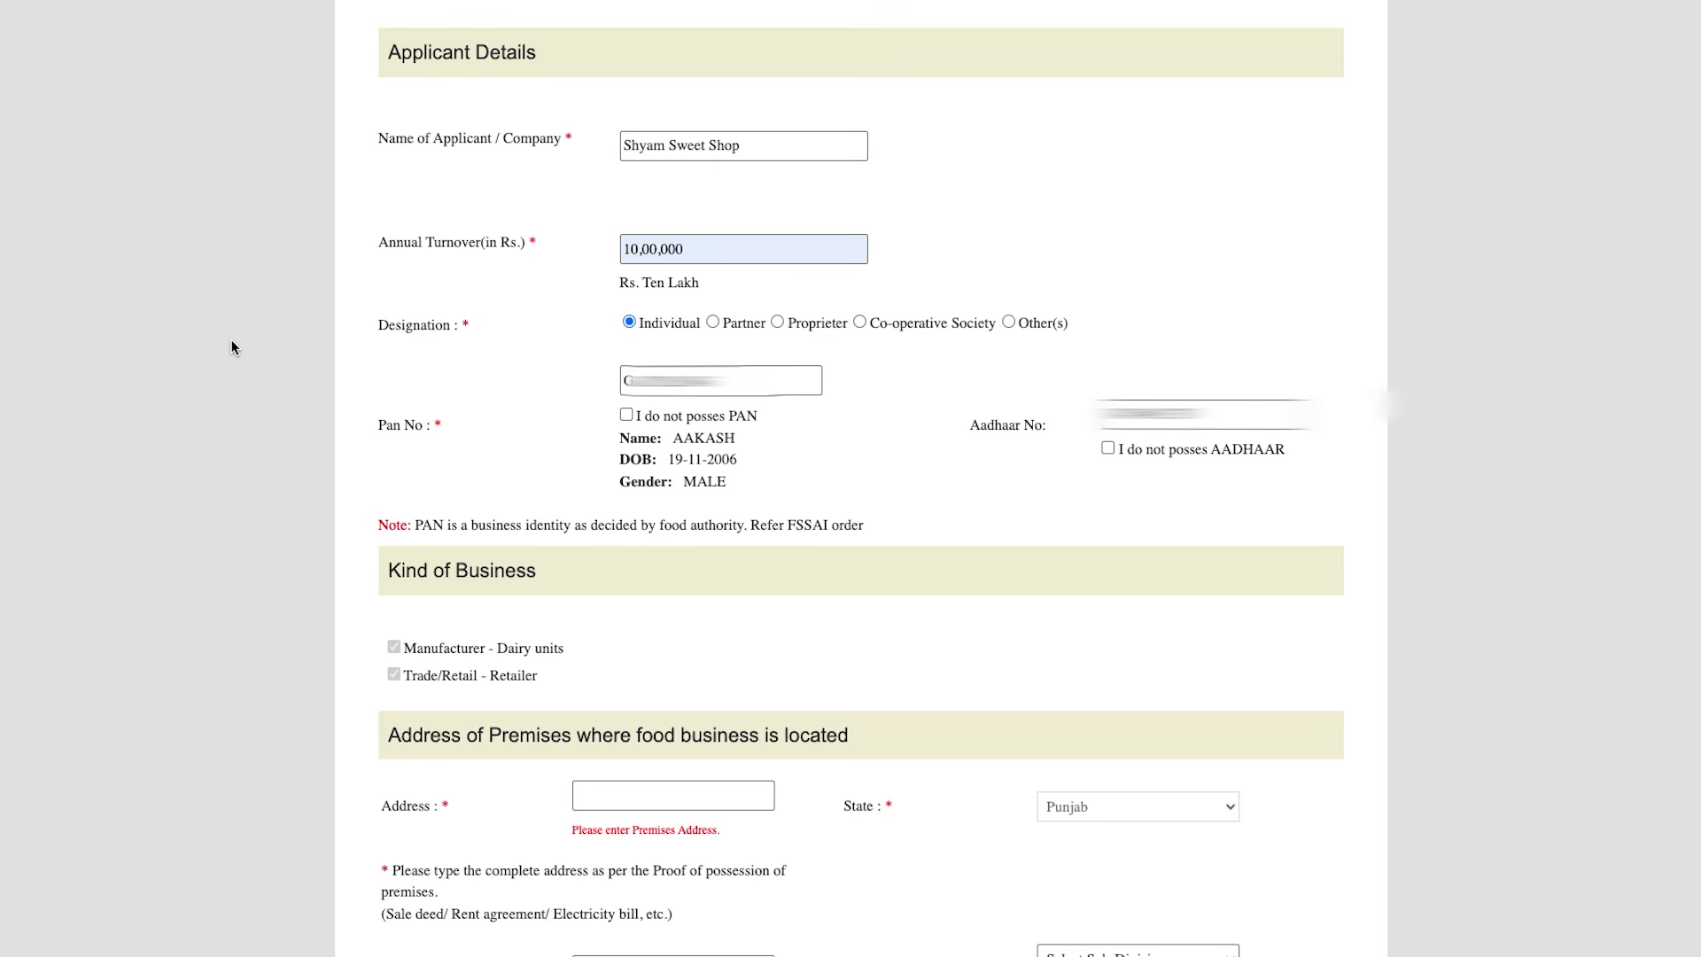
pyautogui.scroll(-7, 269, 496)
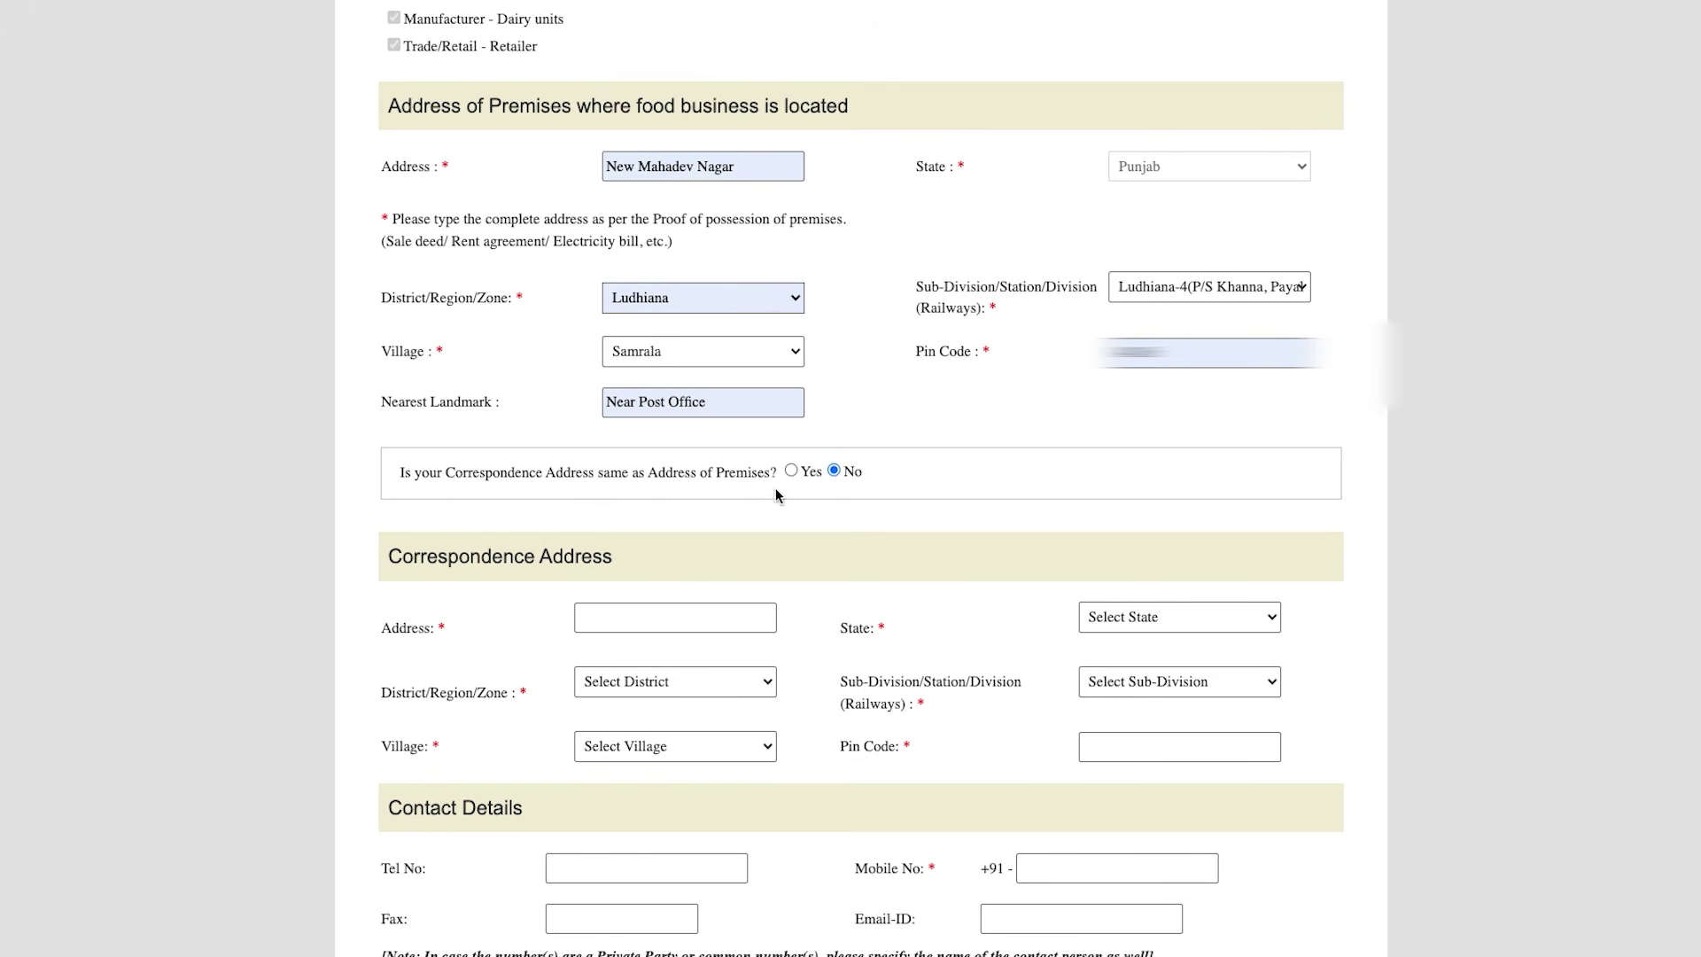
# Mark the correspondence address as the same as the premises address.
pyautogui.click(791, 471)
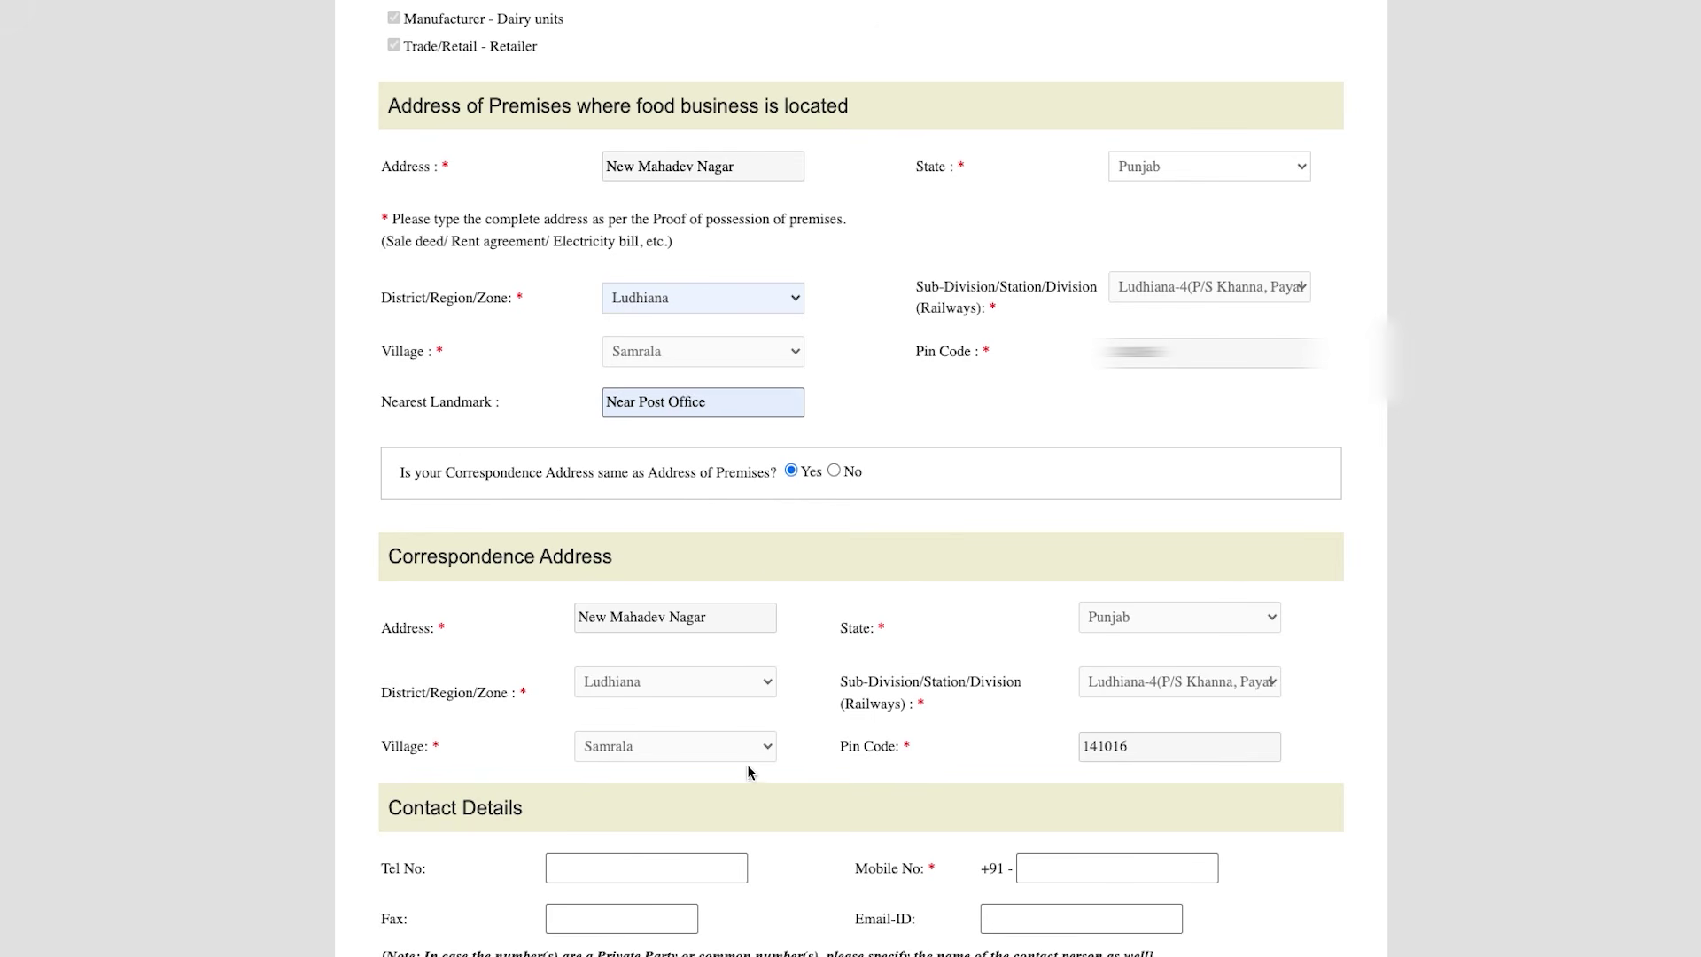
pyautogui.scroll(-3, 623, 858)
pyautogui.scroll(-5, 622, 852)
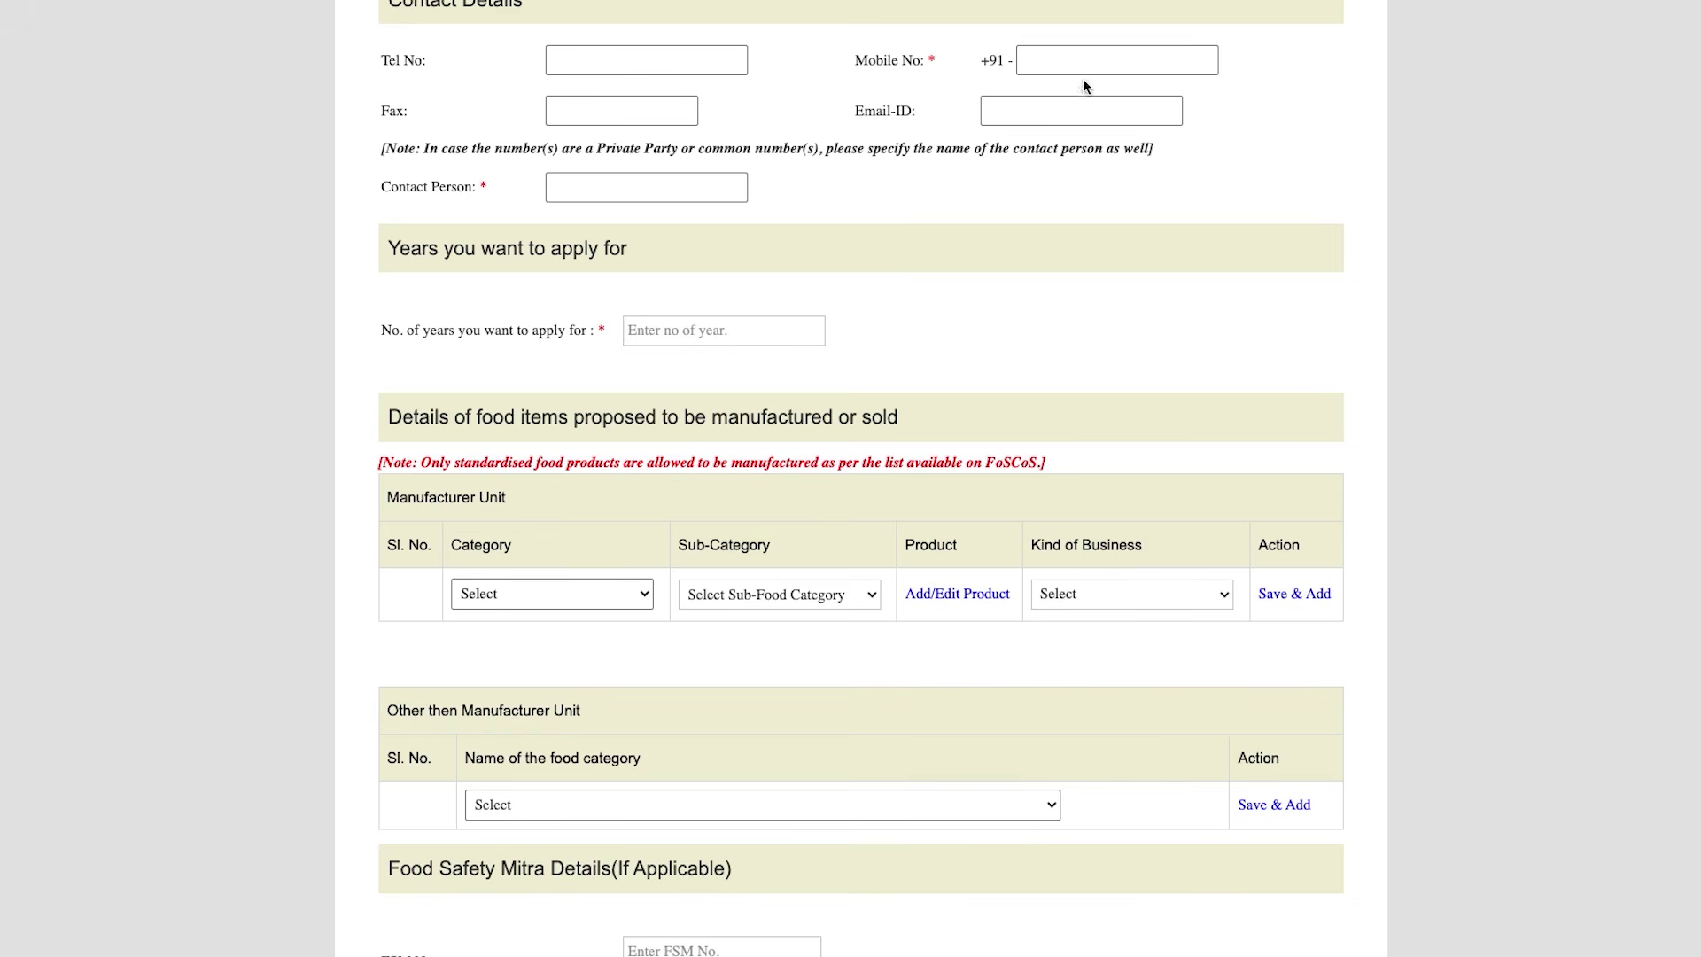
# Enter the contact mobile number and set the number of years to 1.
pyautogui.click(1060, 60)
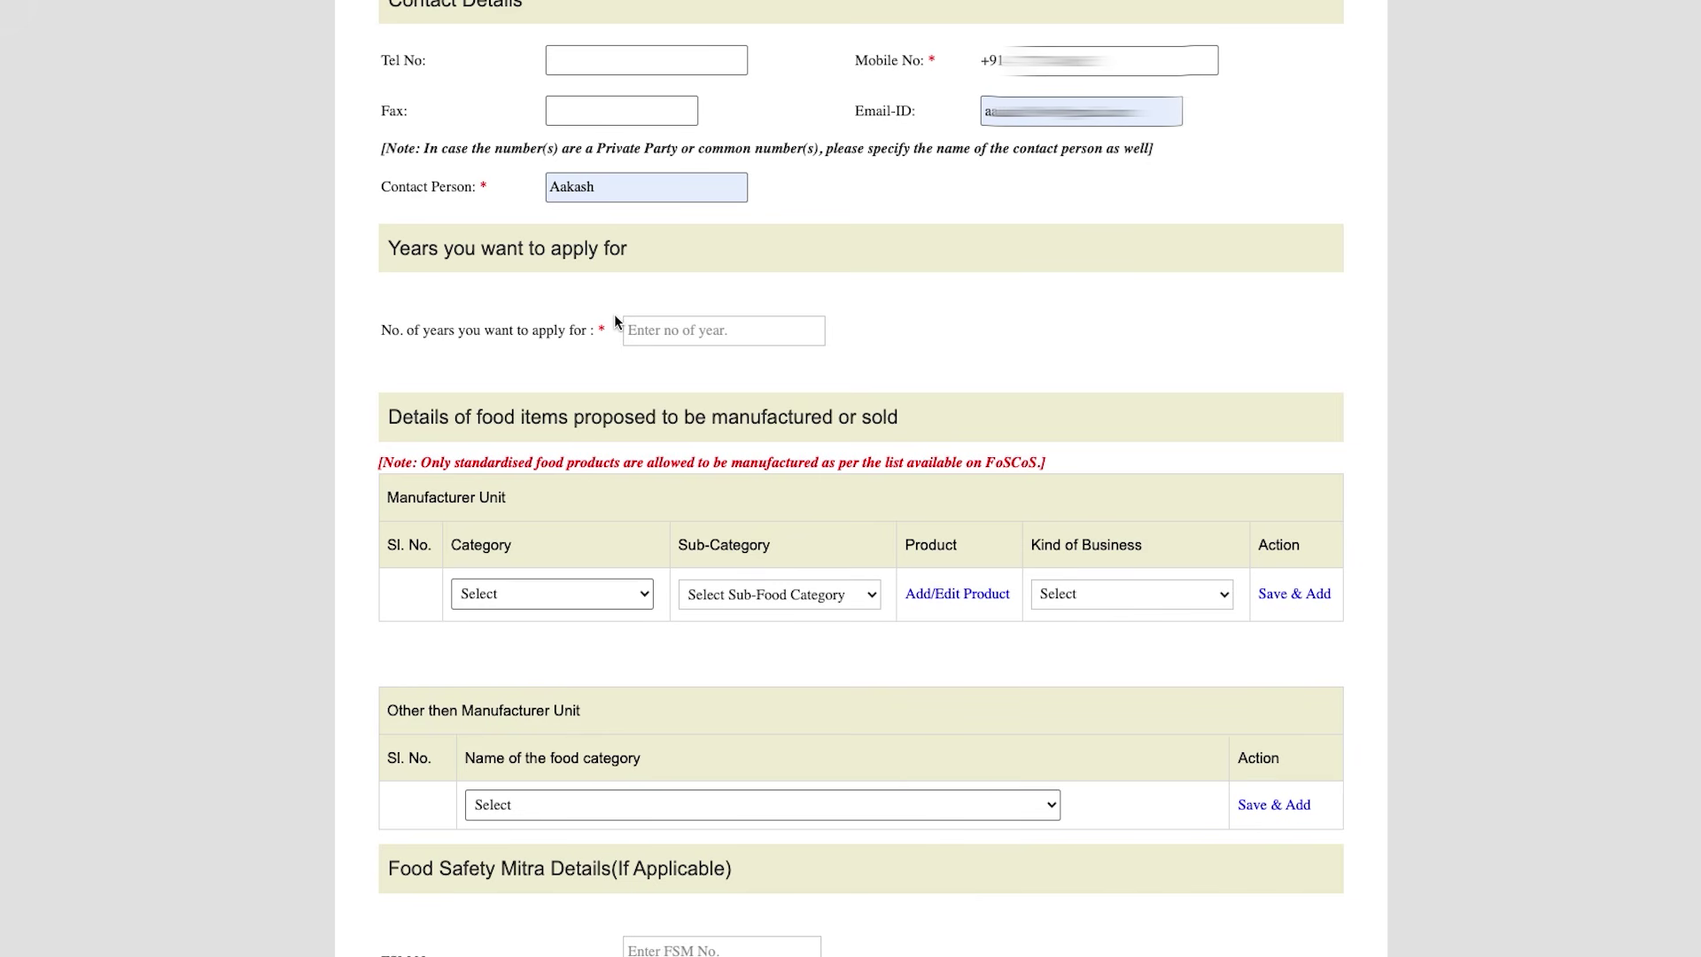
pyautogui.click(652, 326)
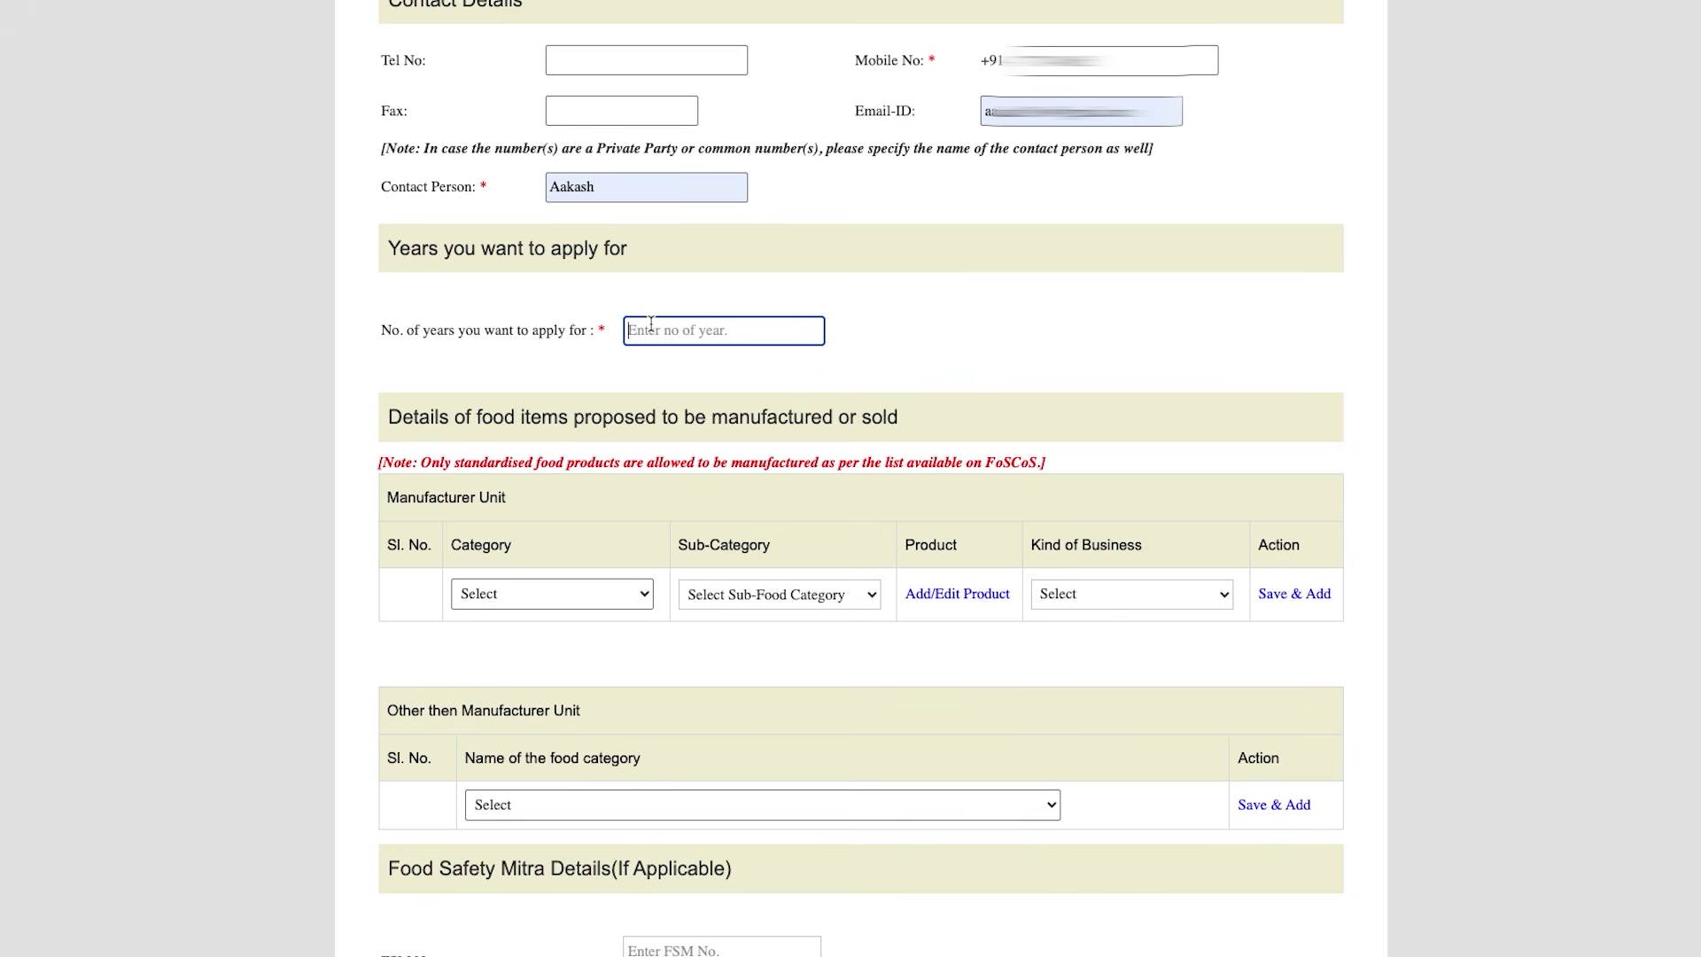
pyautogui.write('1')
pyautogui.scroll(-4, 656, 626)
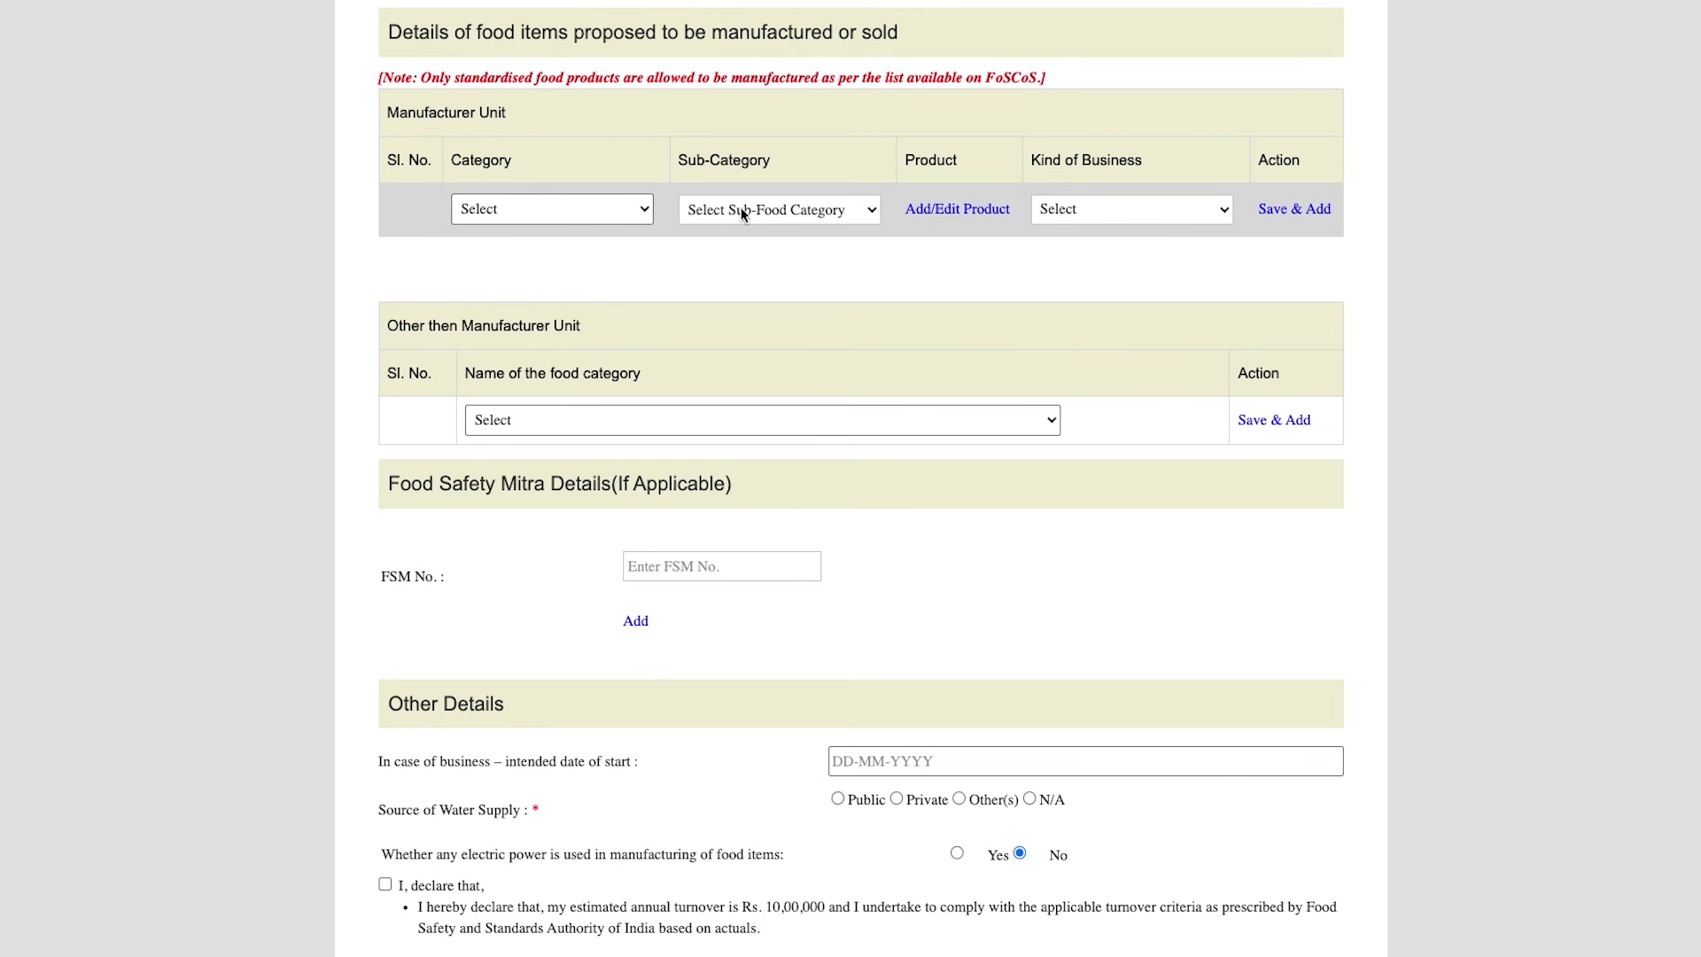
# Add ice cream/kulfi, frozen desserts and yoghurt under 01.7 Dairy-based desserts as Manufacturer, and save.
pyautogui.click(606, 211)
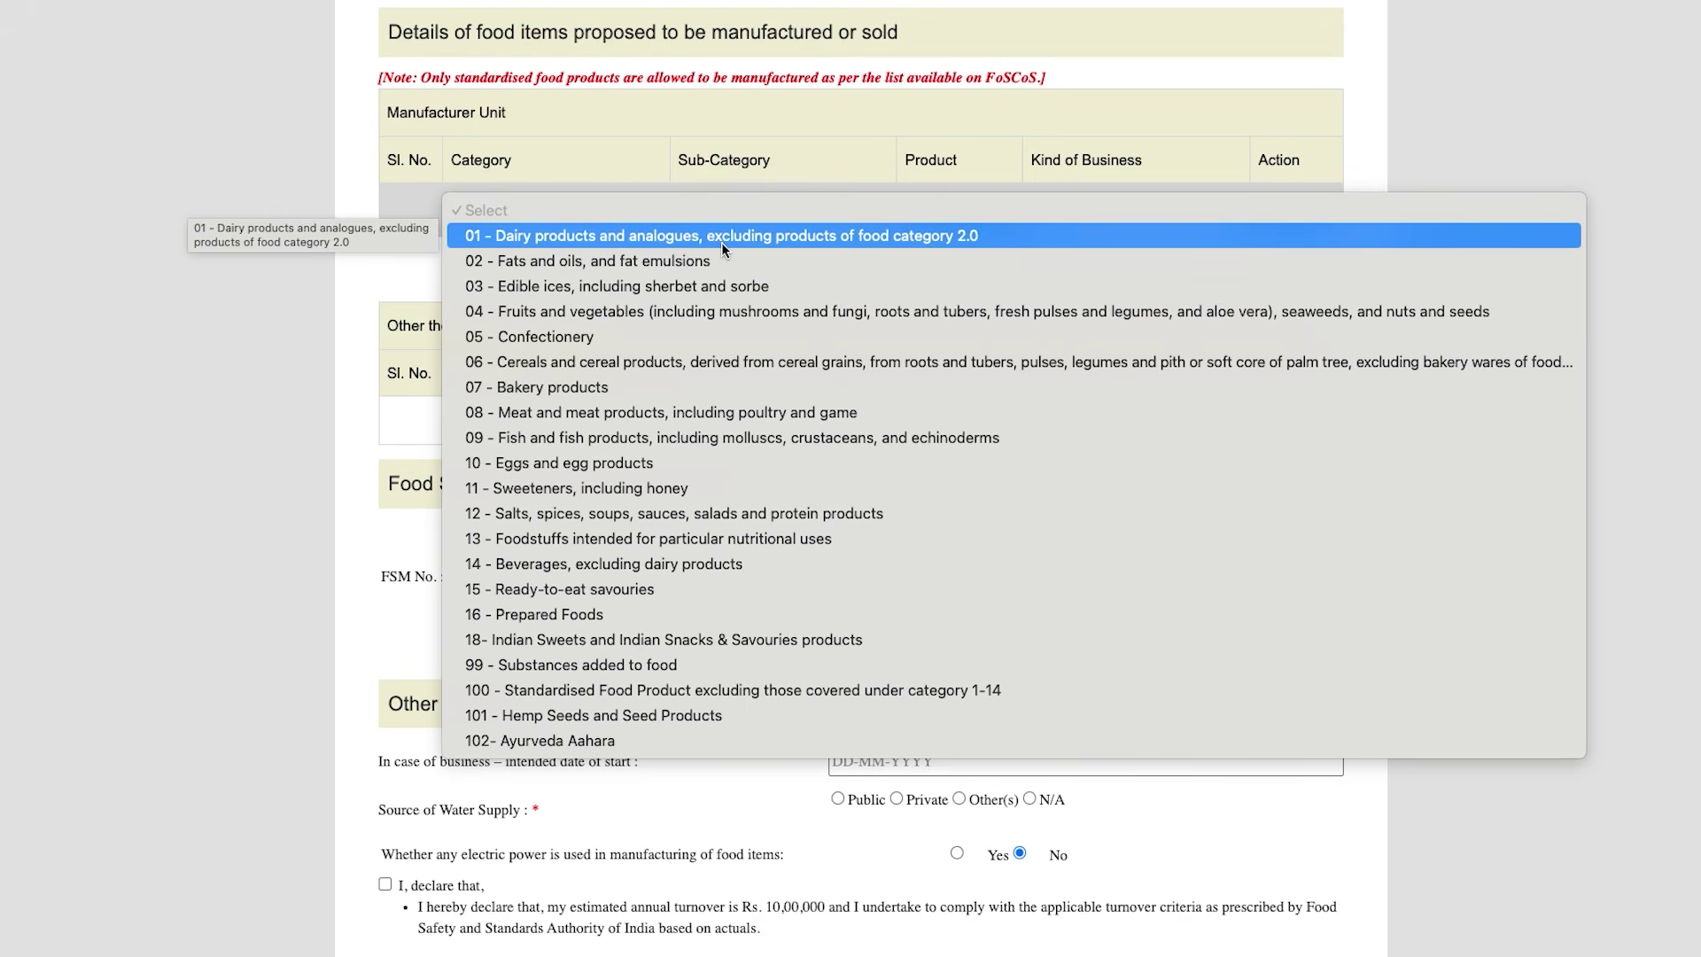
pyautogui.click(873, 236)
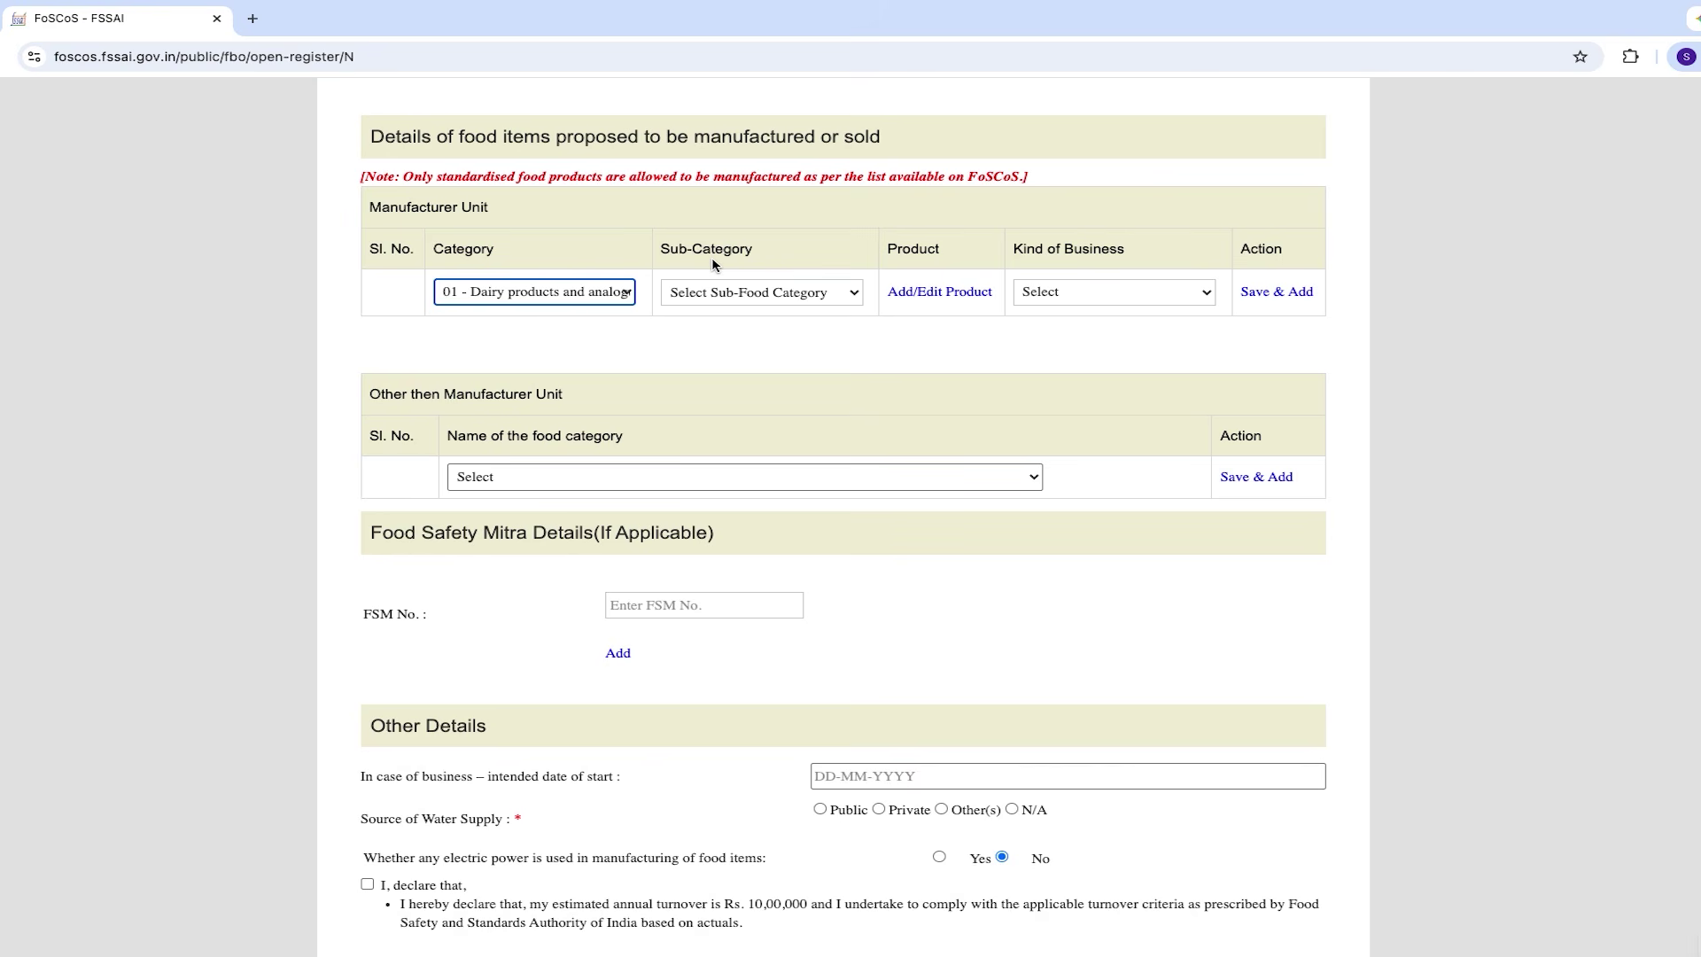
pyautogui.click(741, 294)
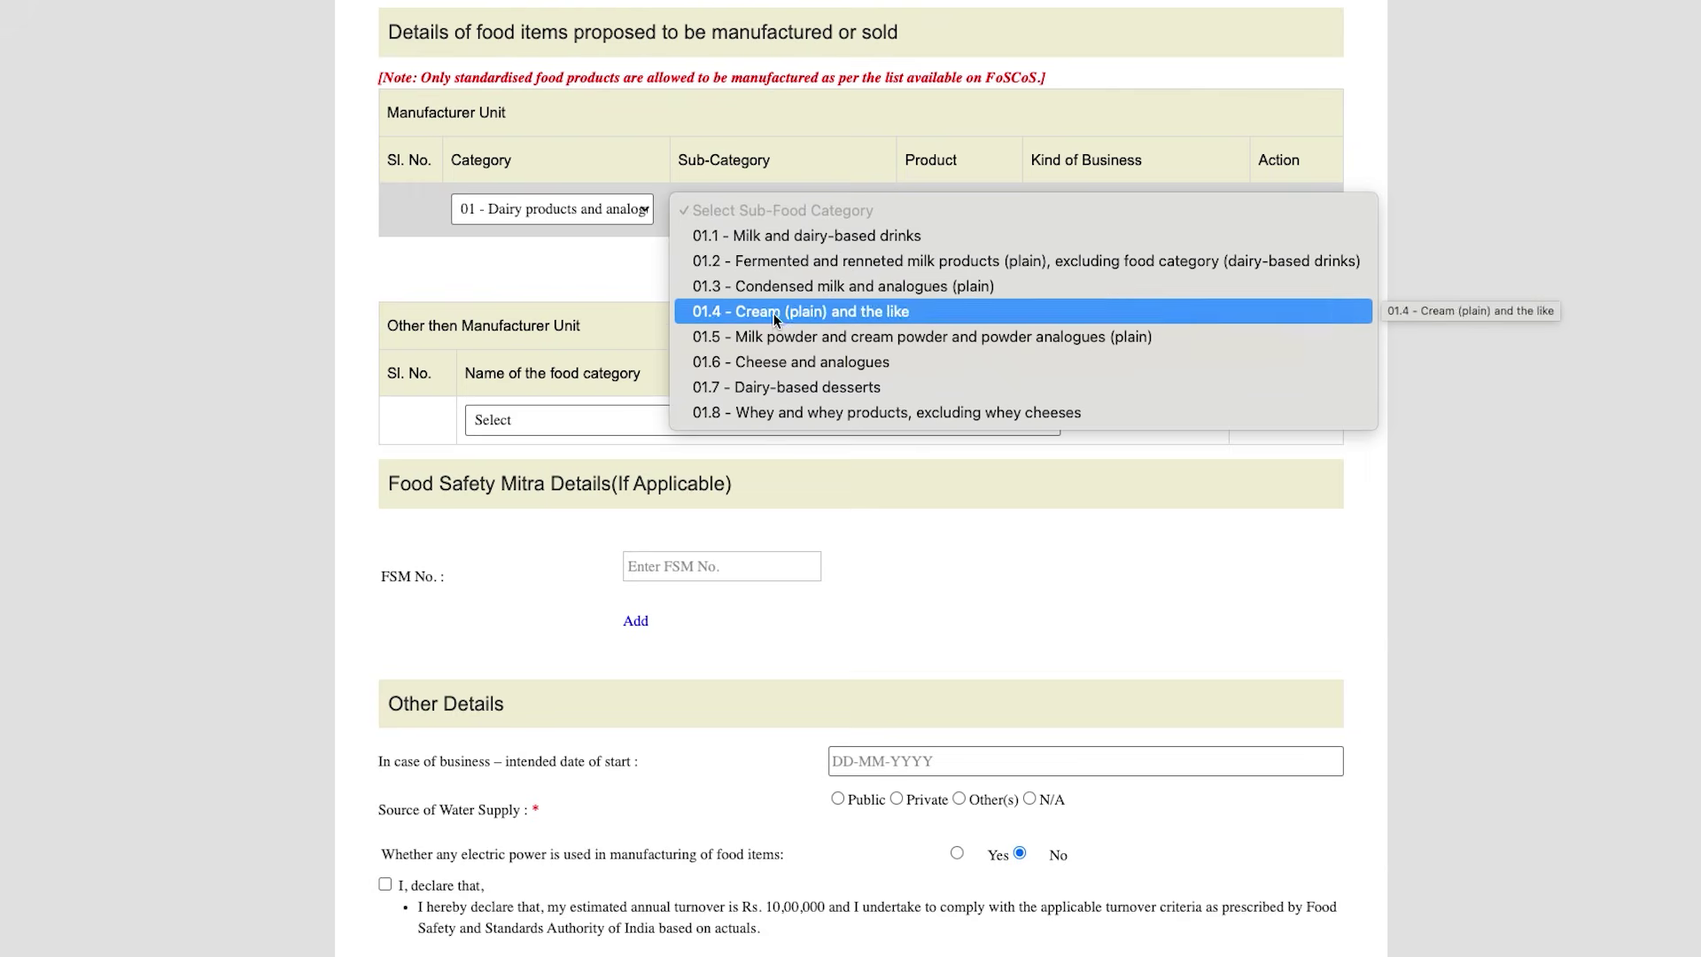
pyautogui.click(784, 387)
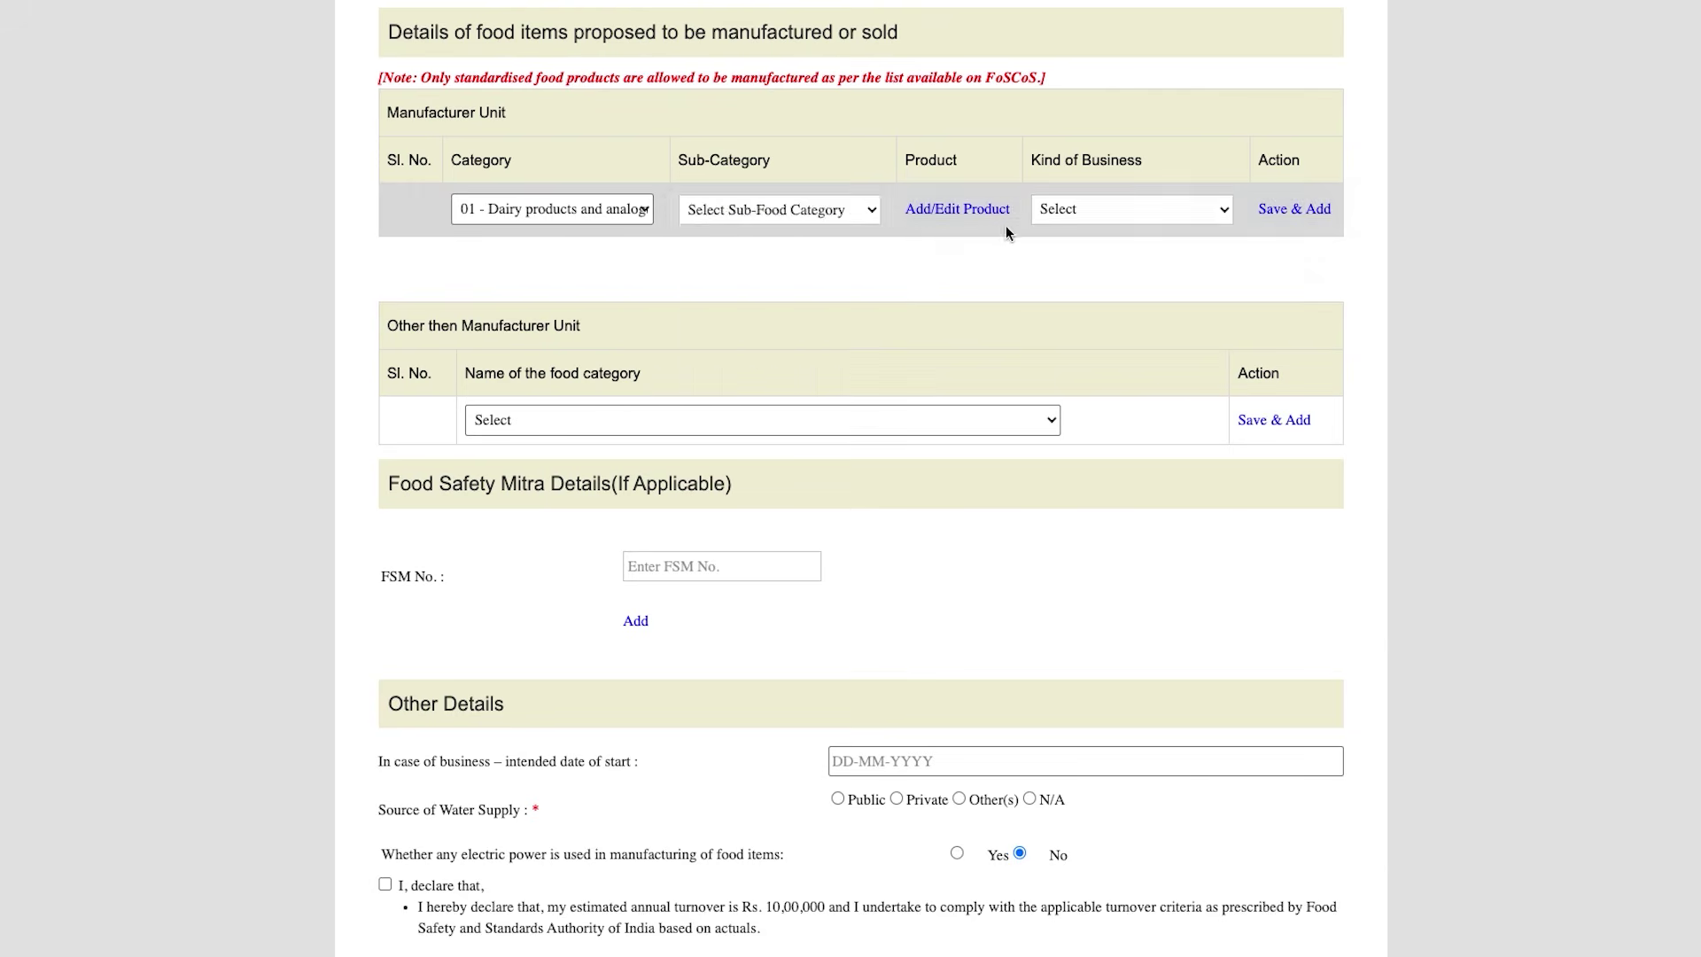
pyautogui.click(921, 211)
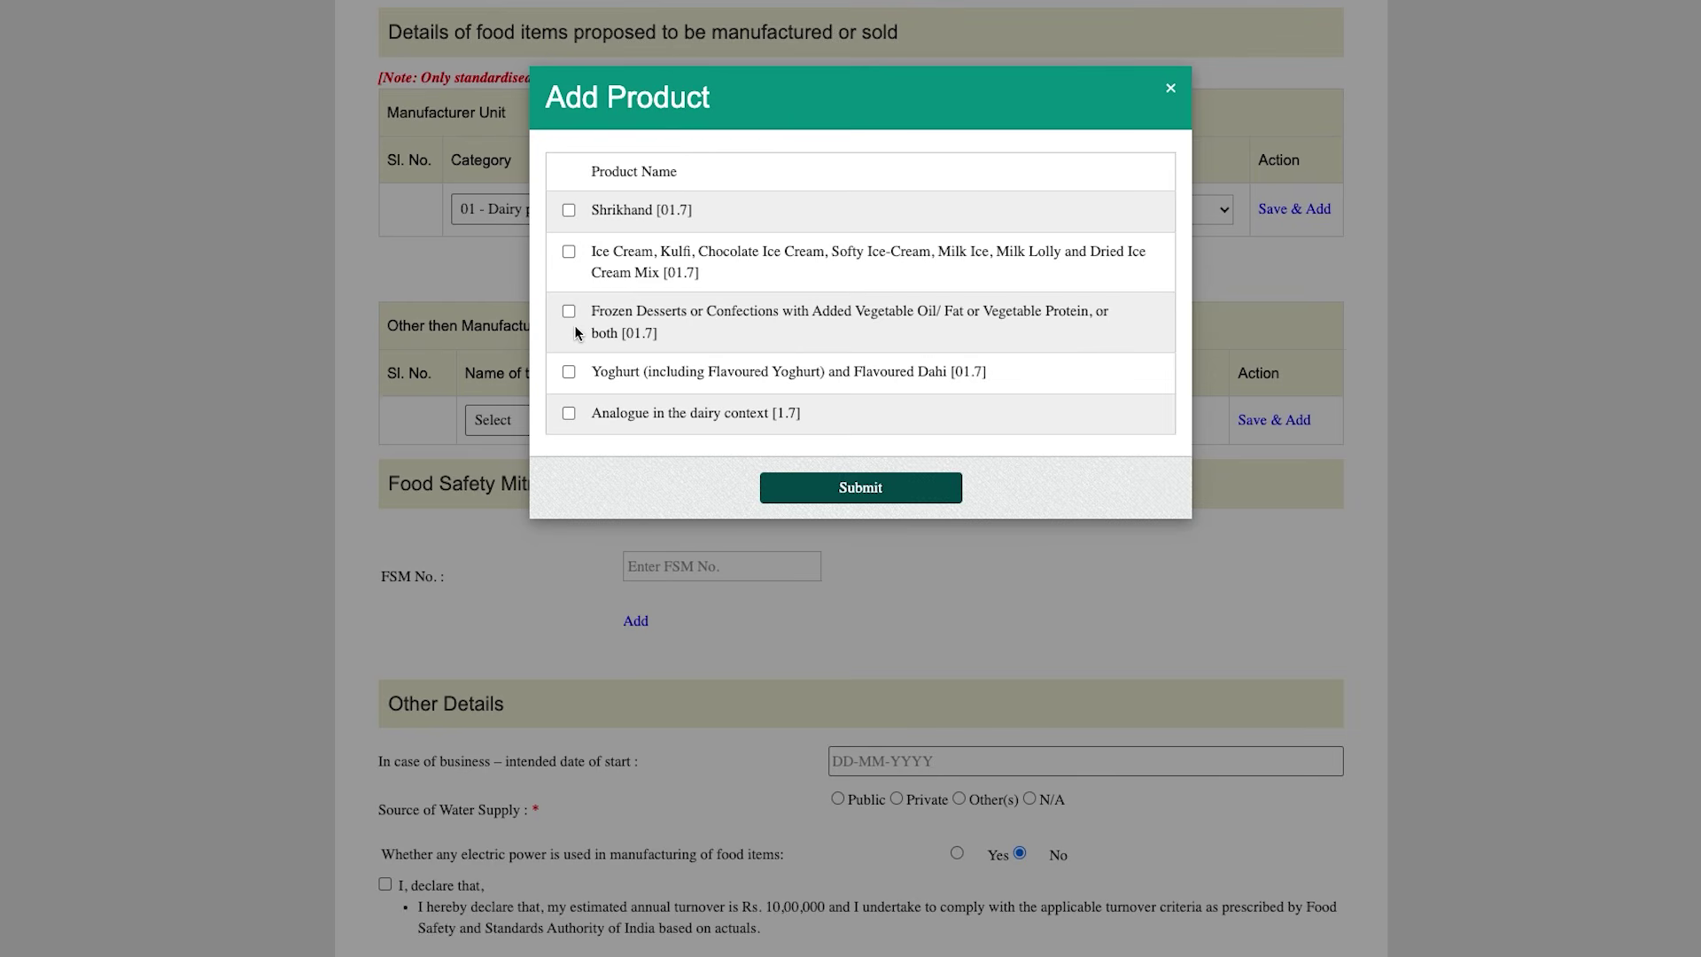
pyautogui.click(569, 371)
pyautogui.click(568, 311)
pyautogui.click(569, 251)
pyautogui.click(808, 479)
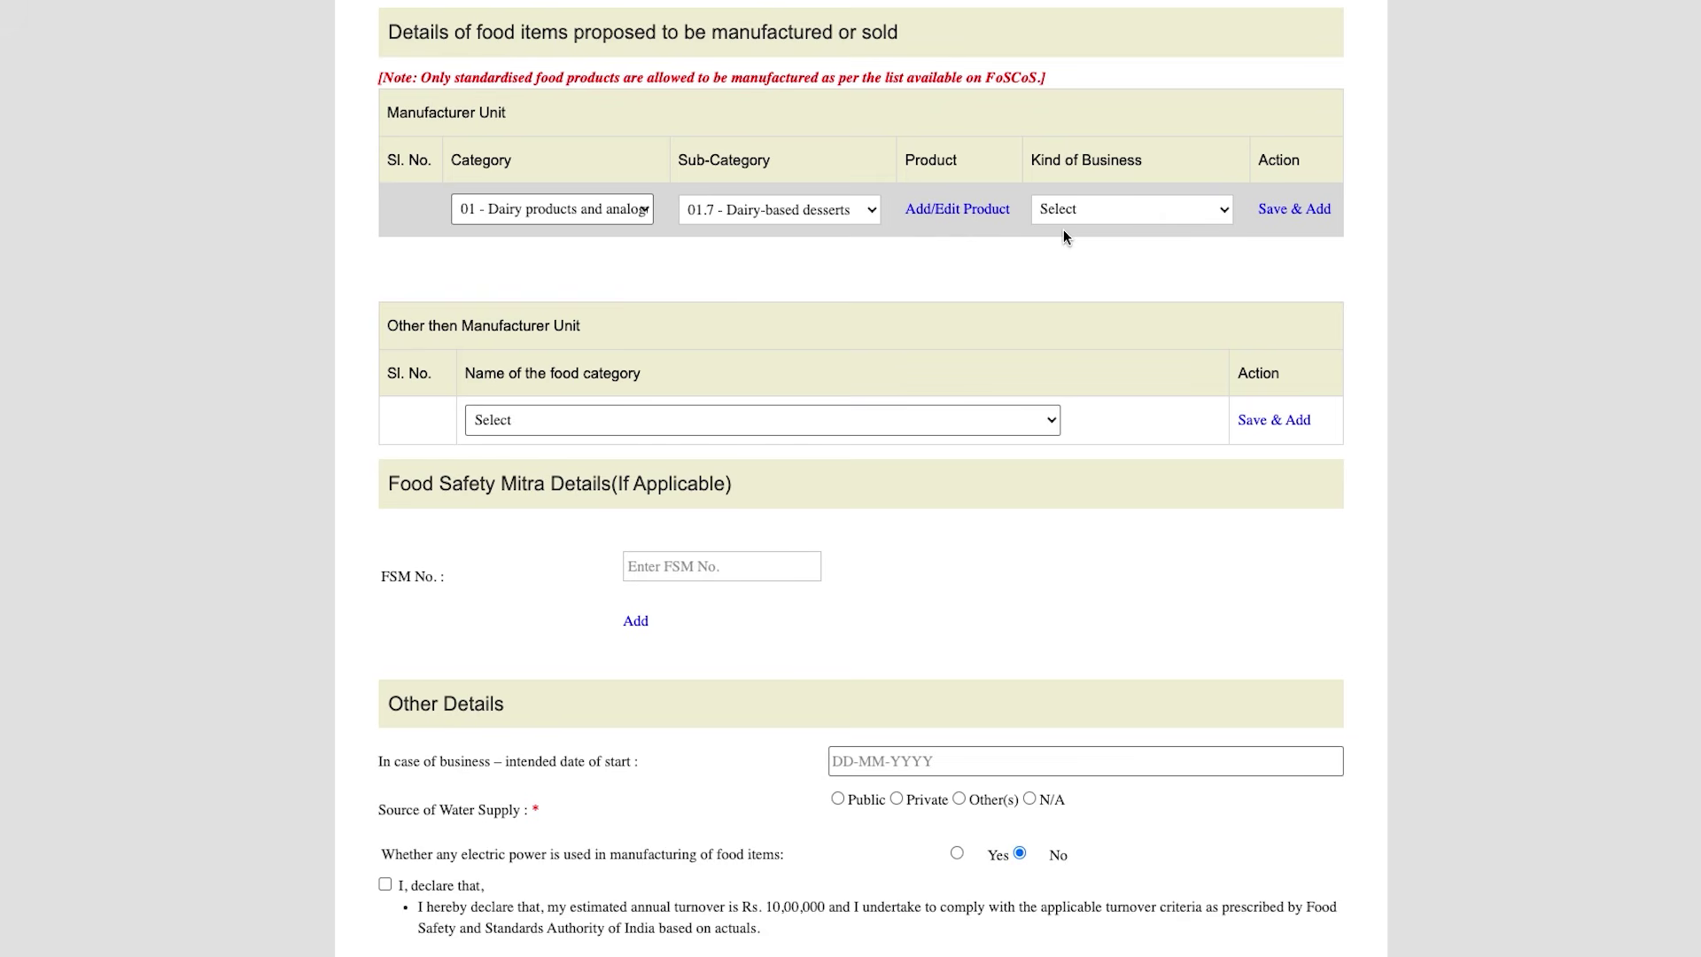
pyautogui.click(1141, 218)
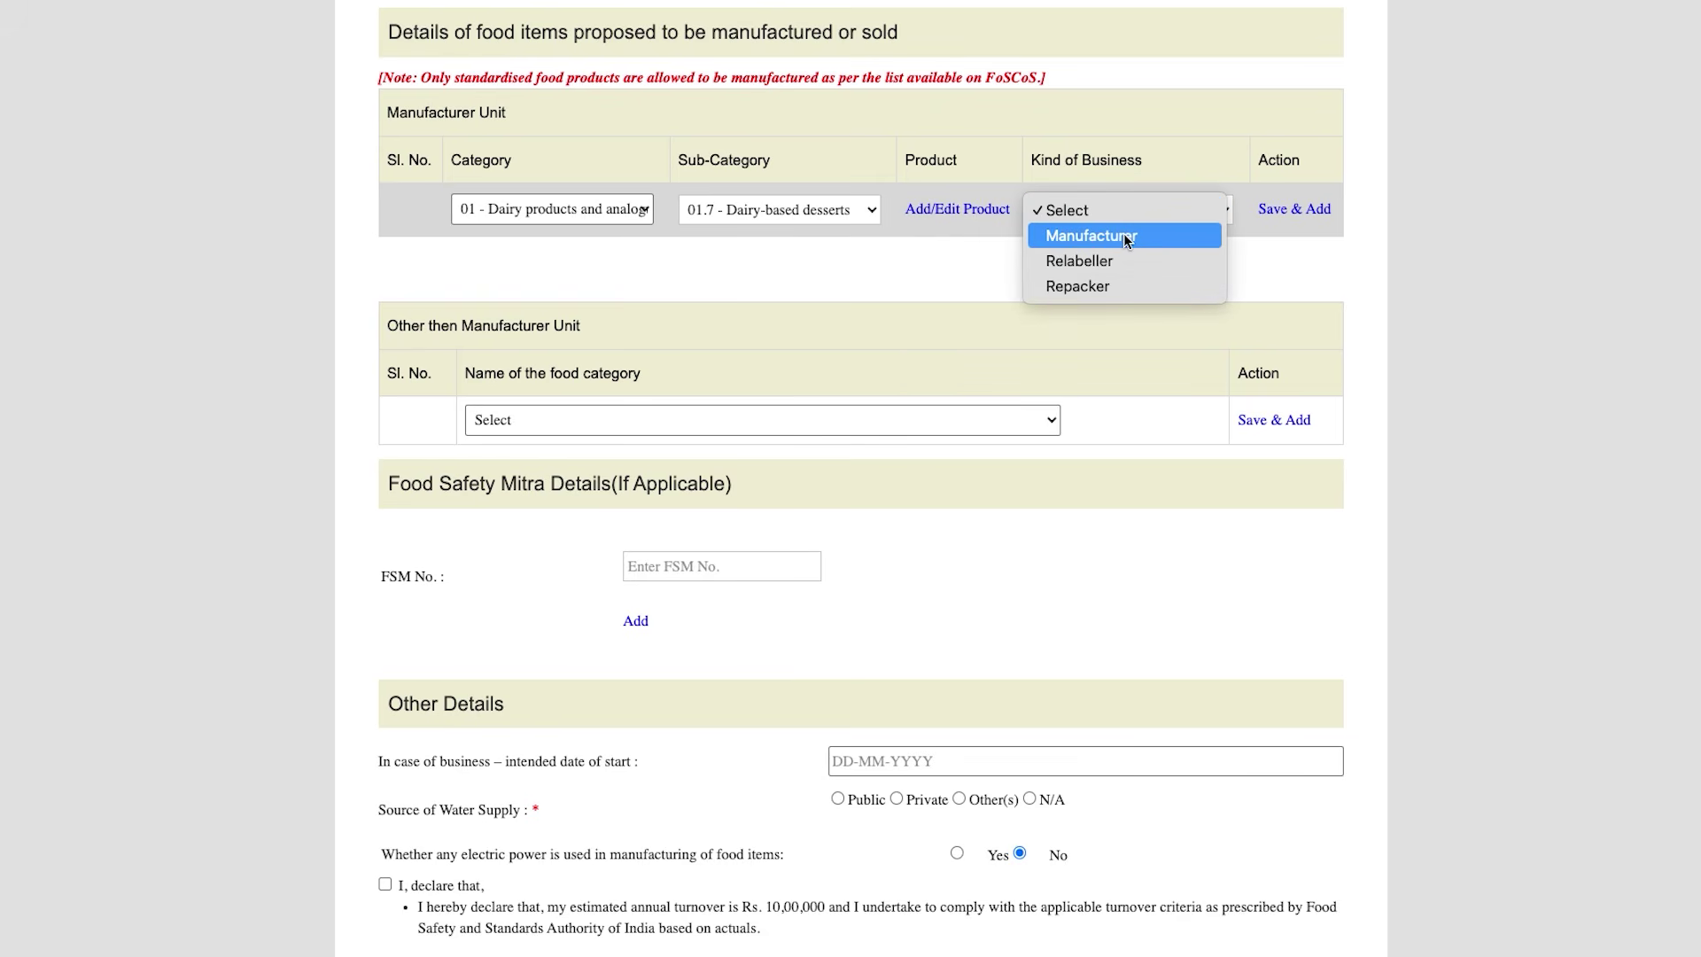
pyautogui.click(1125, 236)
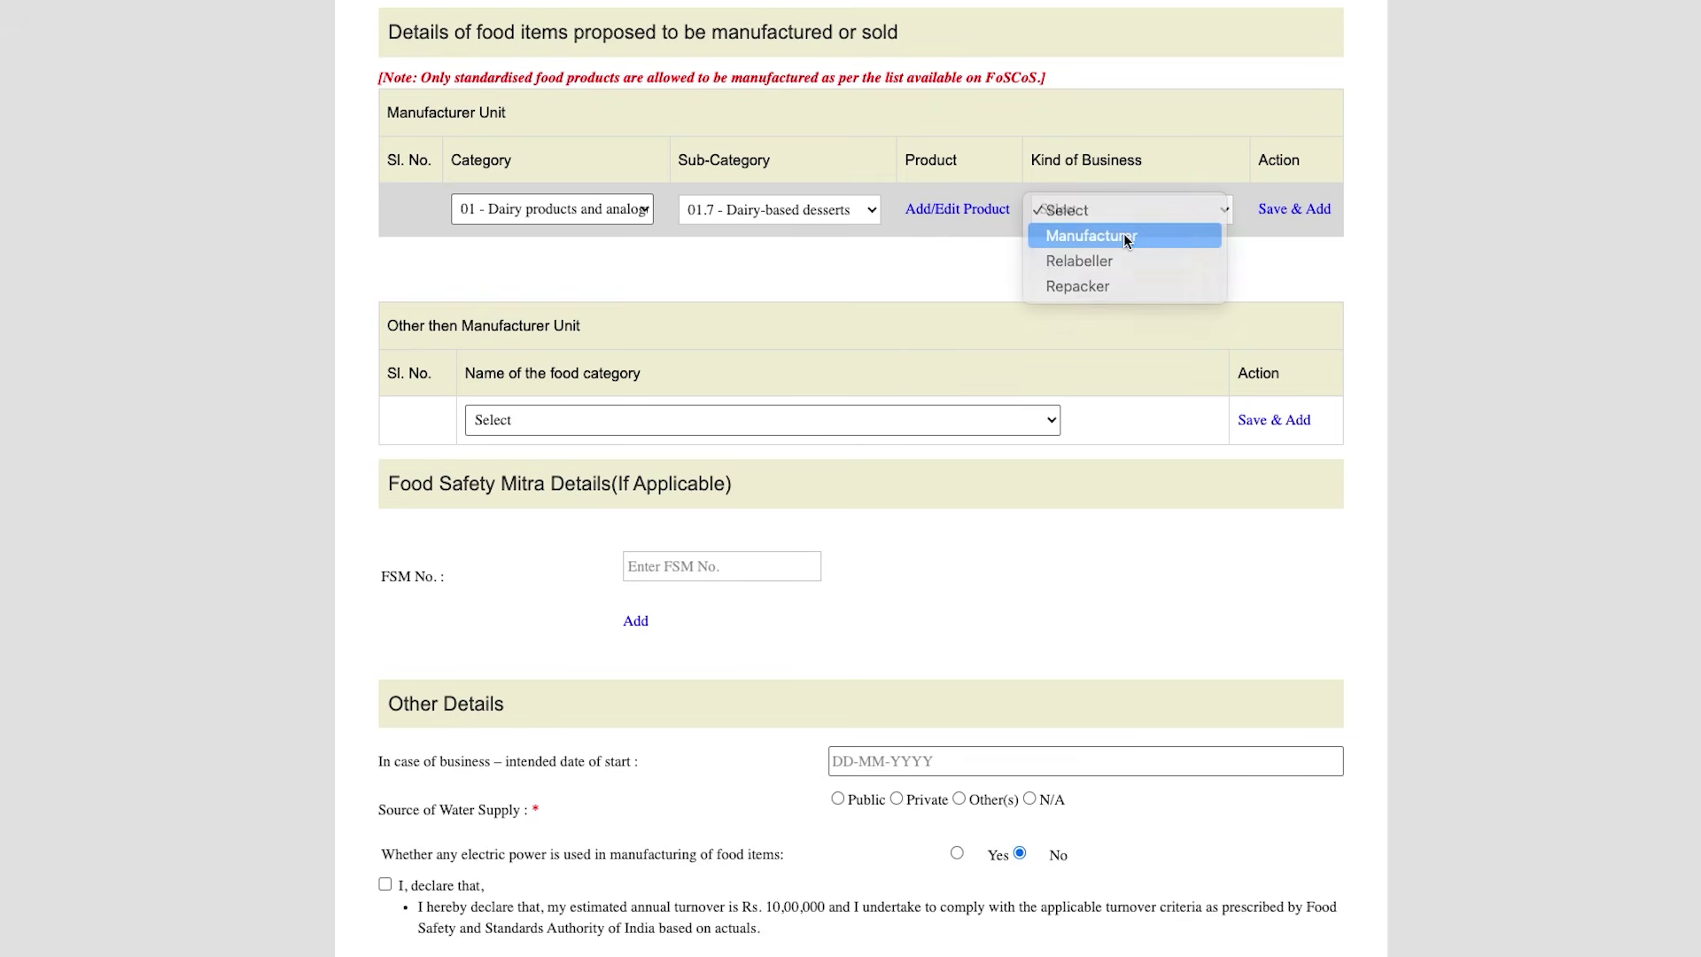
pyautogui.click(1269, 211)
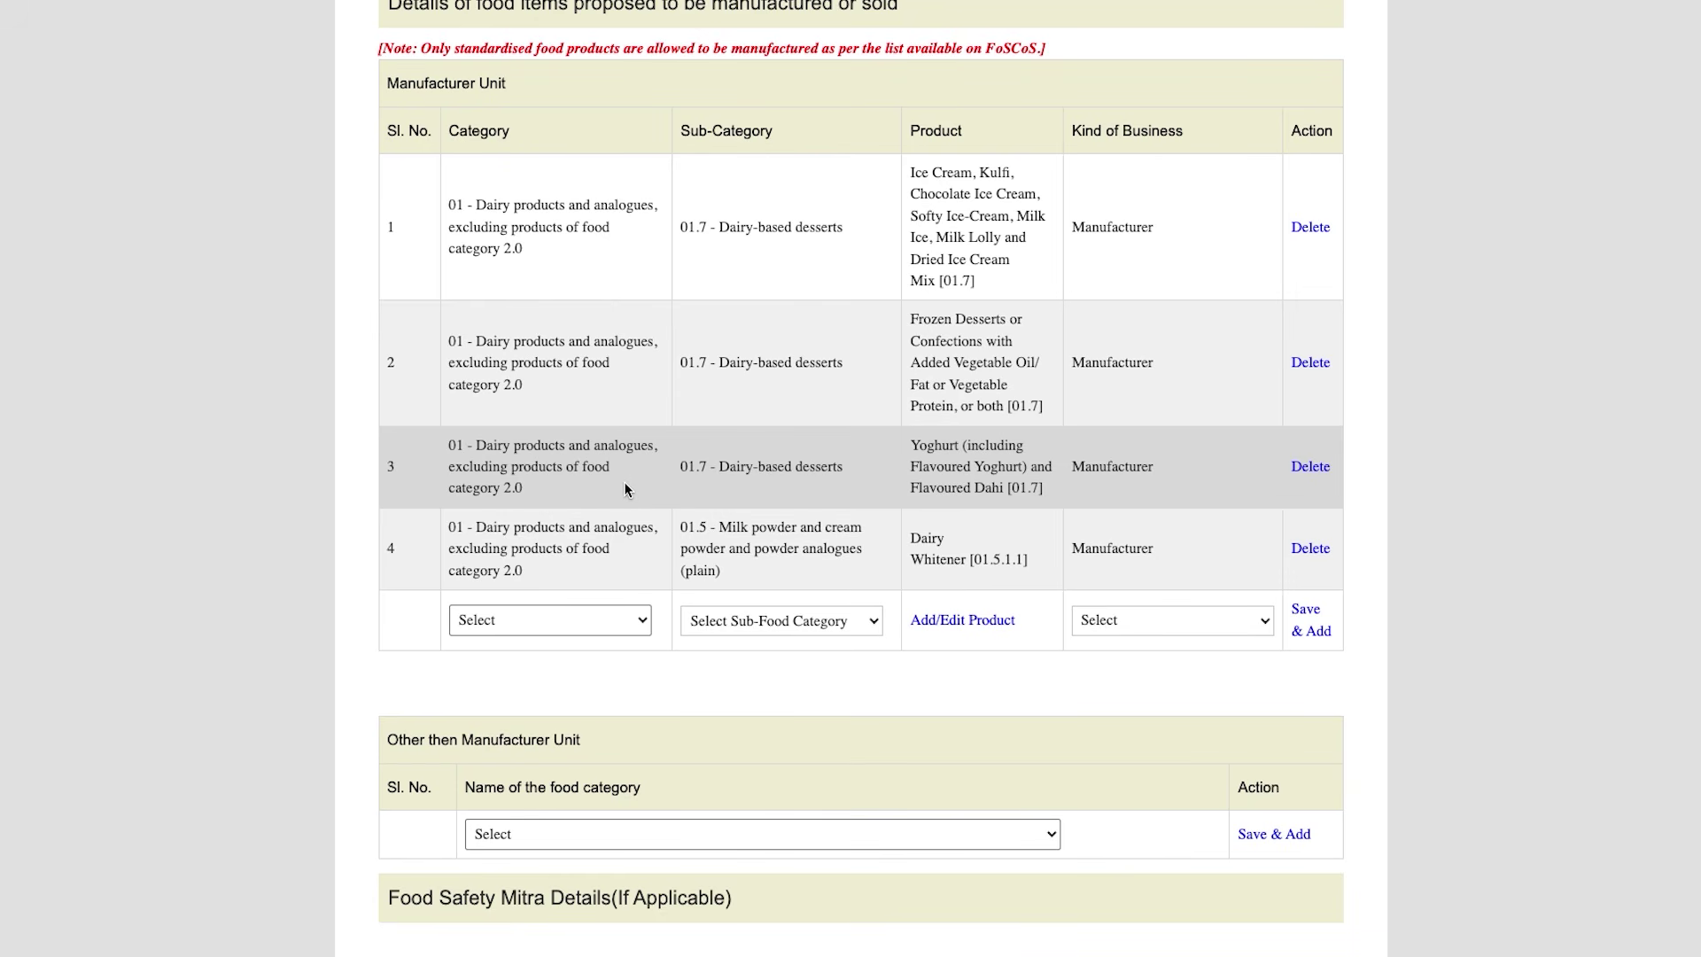
# Set the intended start date to 18 June 2026 and accept the annual turnover declaration.
pyautogui.scroll(-8, 580, 585)
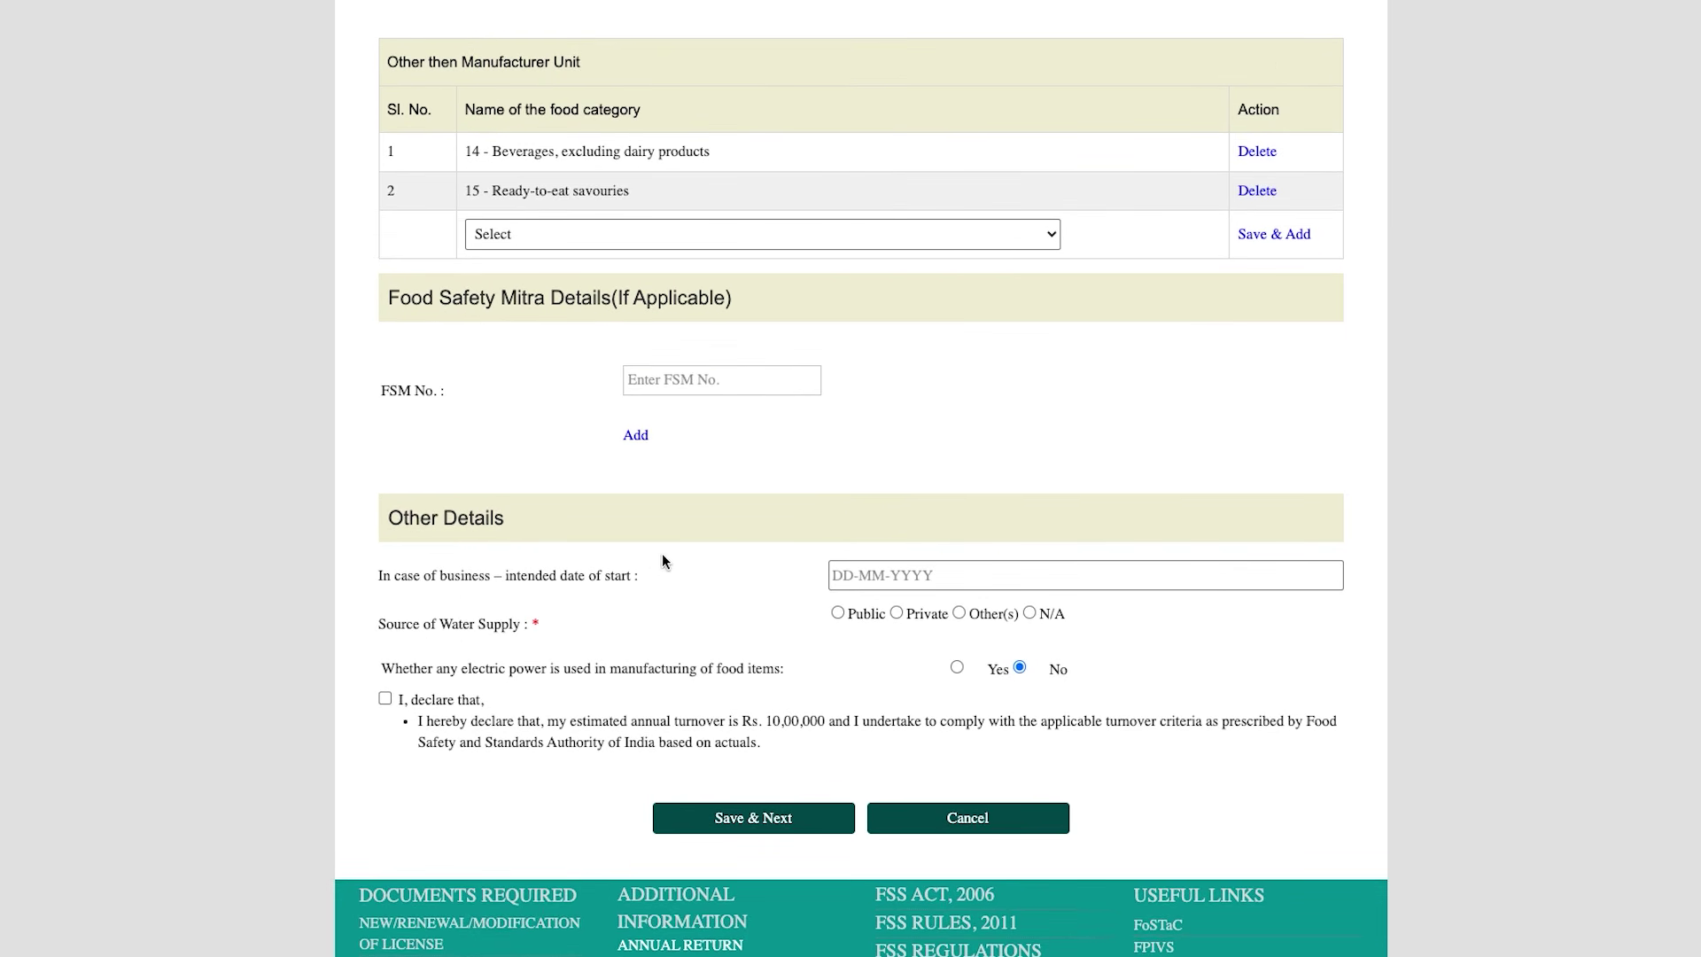
pyautogui.click(859, 576)
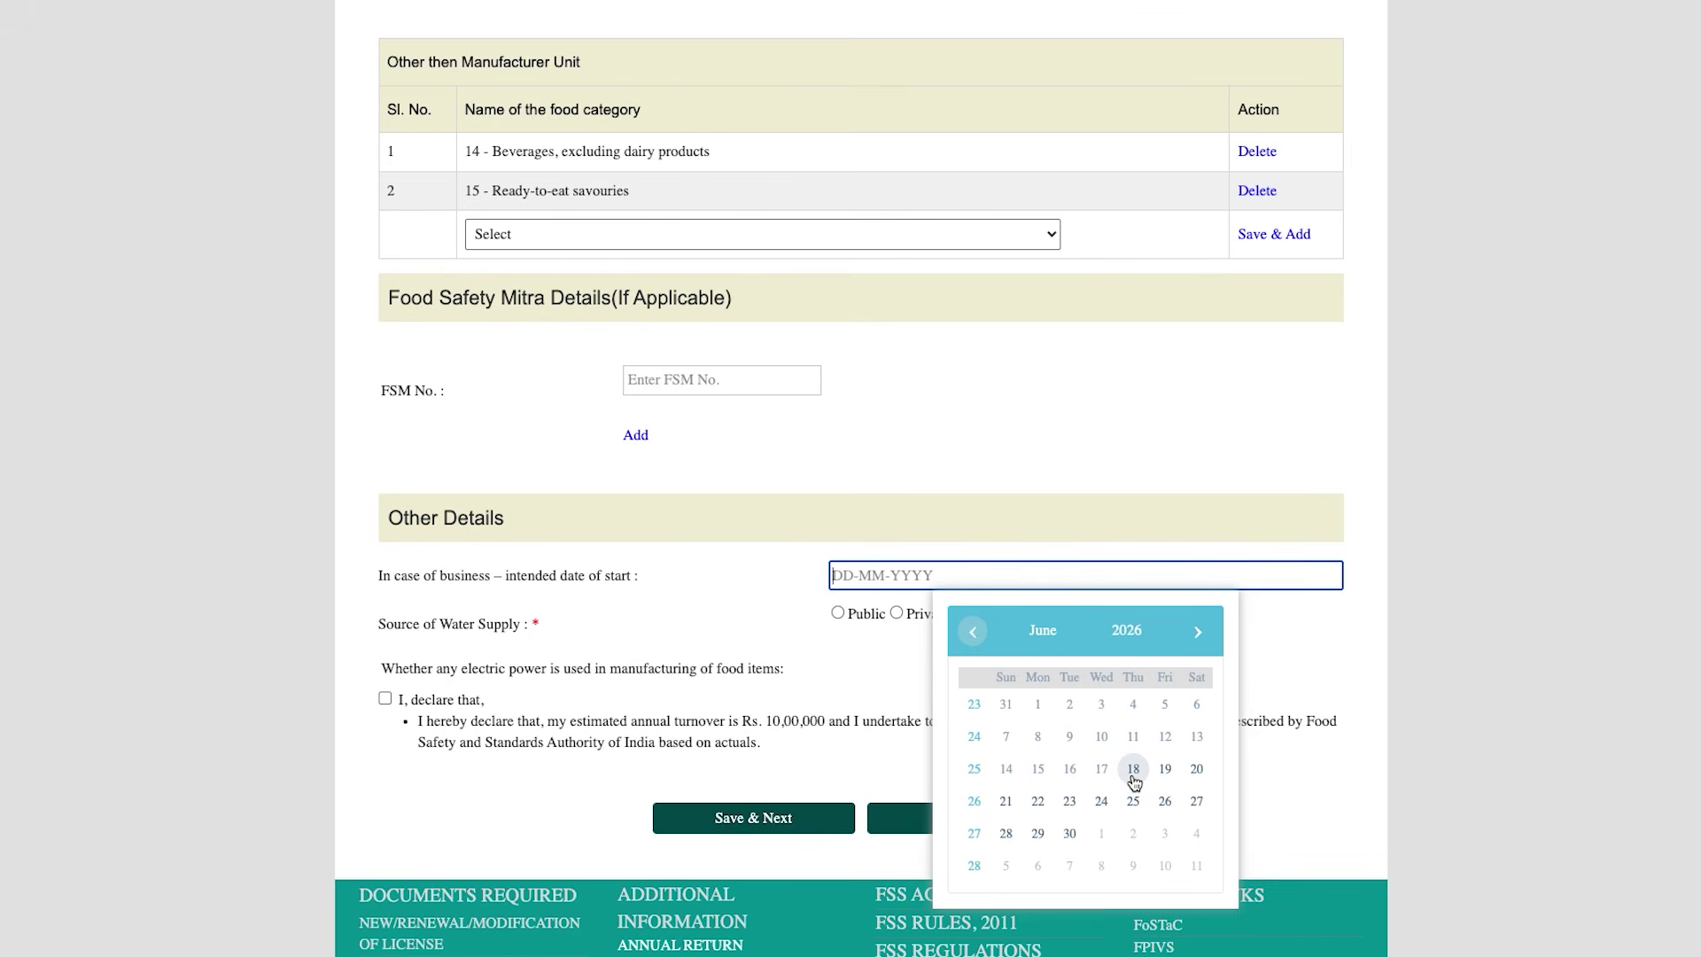
pyautogui.click(1133, 771)
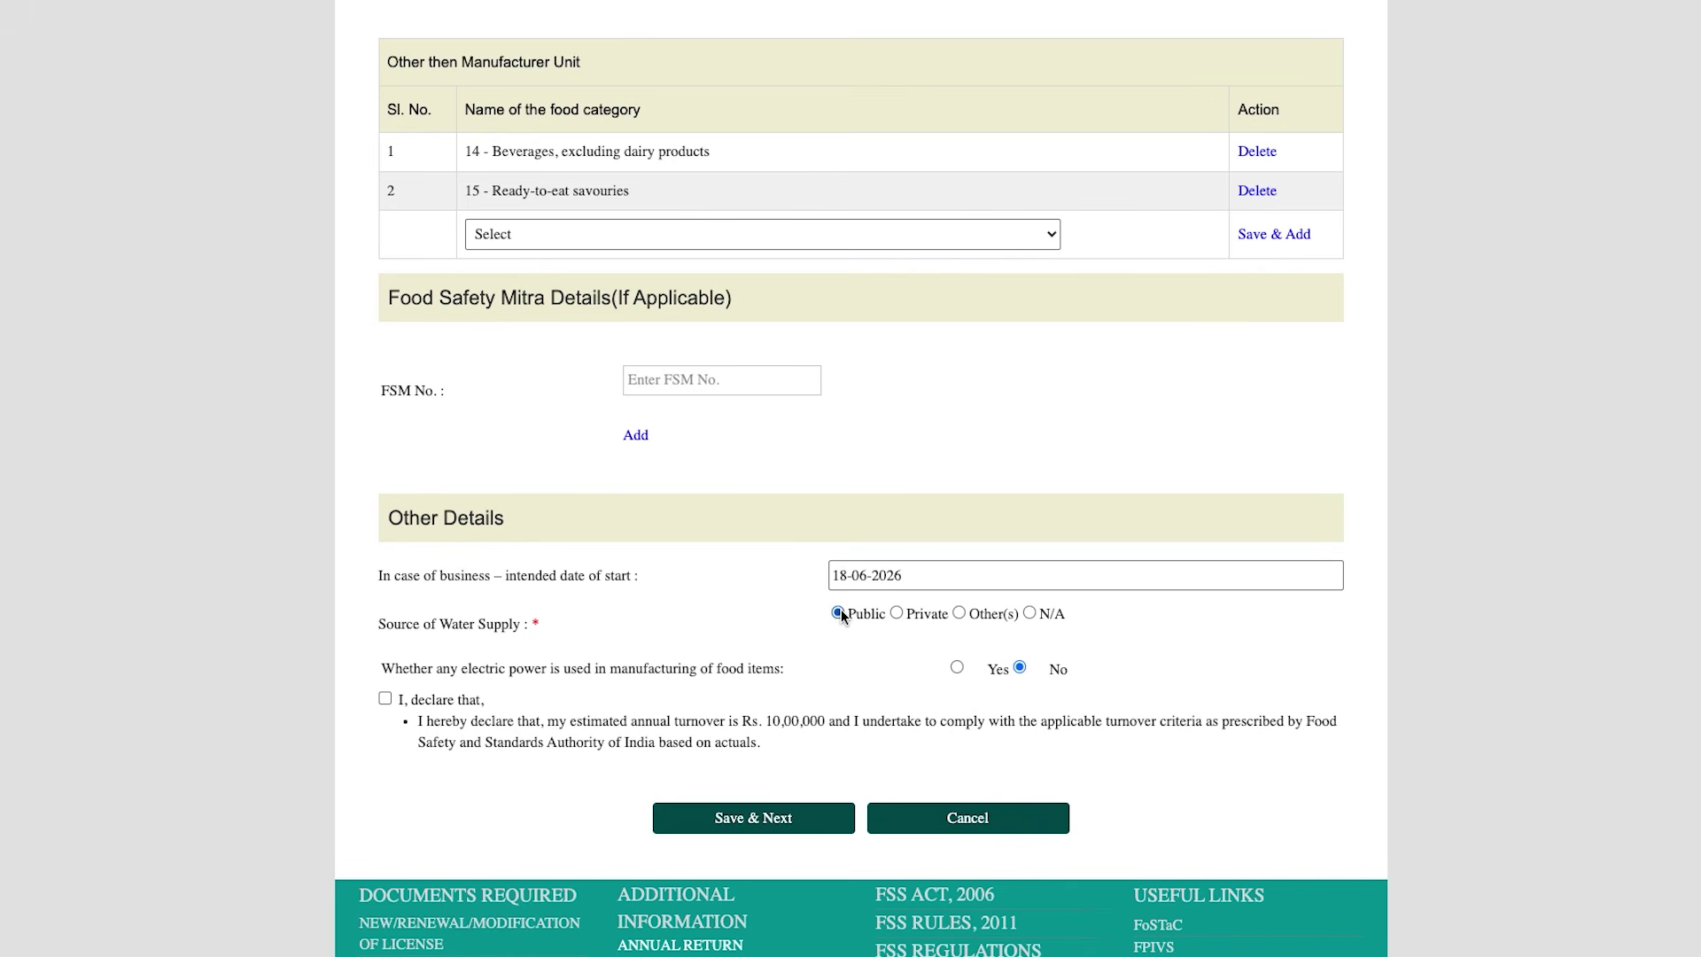
pyautogui.click(385, 698)
# Save the form, pin the premise near Singh Rd on the map, and submit the OTP.
pyautogui.click(780, 819)
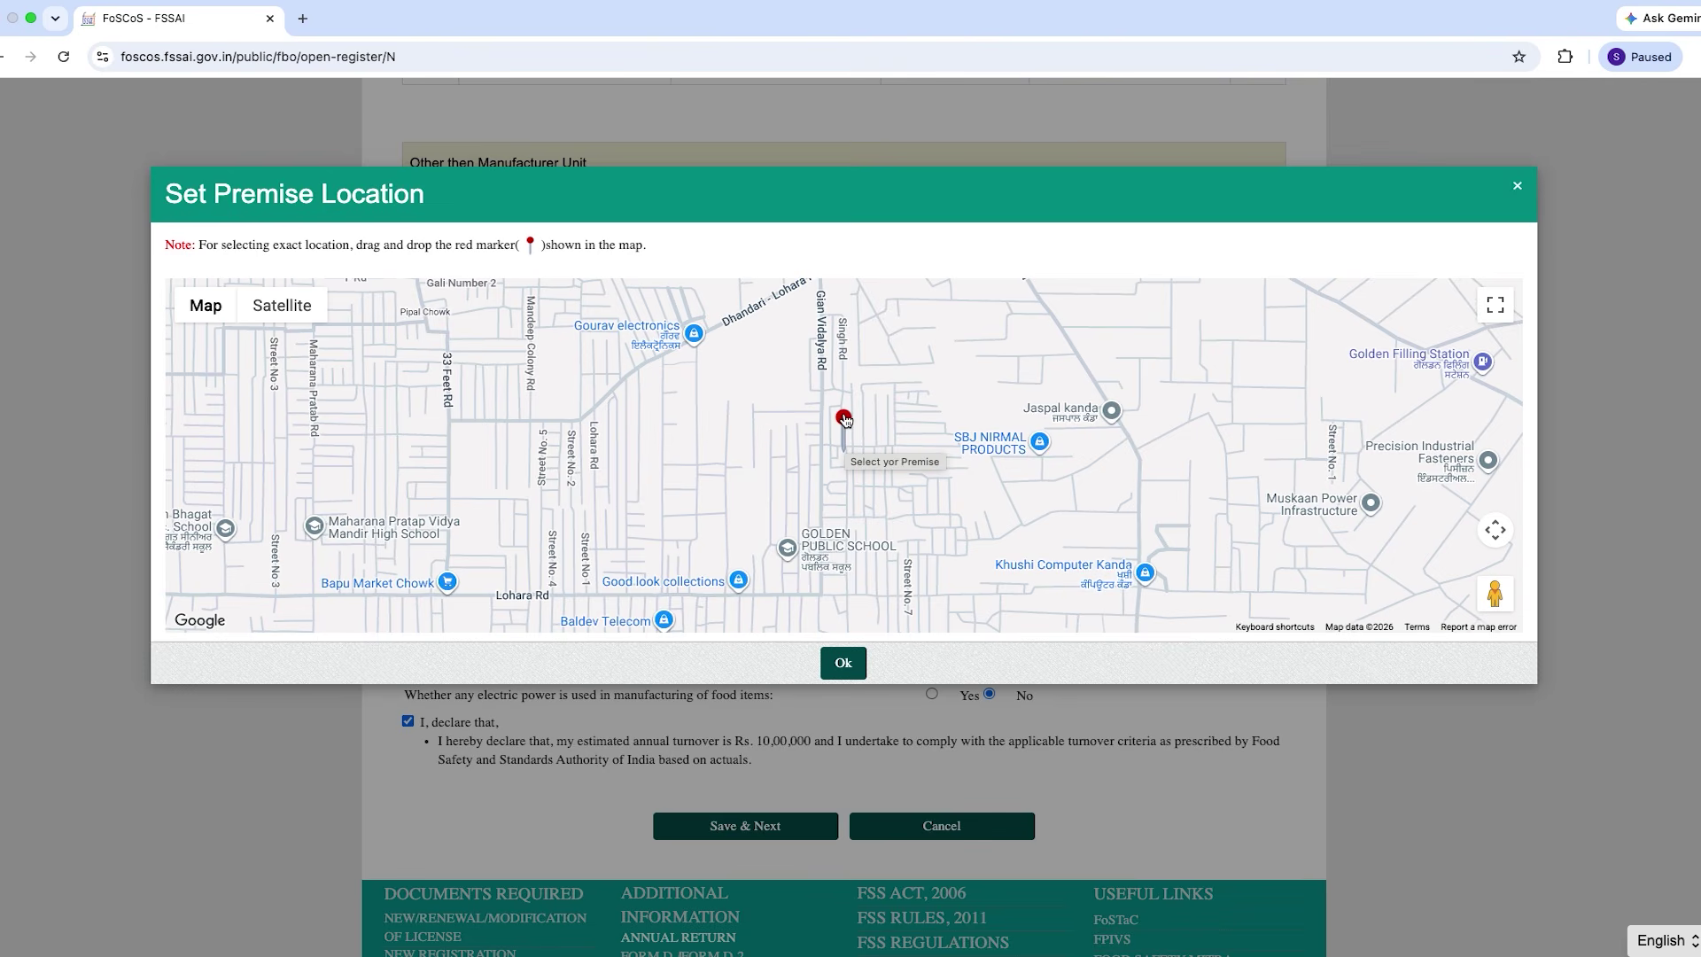
pyautogui.moveTo(845, 420)
pyautogui.mouseDown()
pyautogui.moveTo(794, 360)
pyautogui.moveTo(682, 334)
pyautogui.moveTo(688, 361)
pyautogui.moveTo(938, 363)
pyautogui.mouseUp()
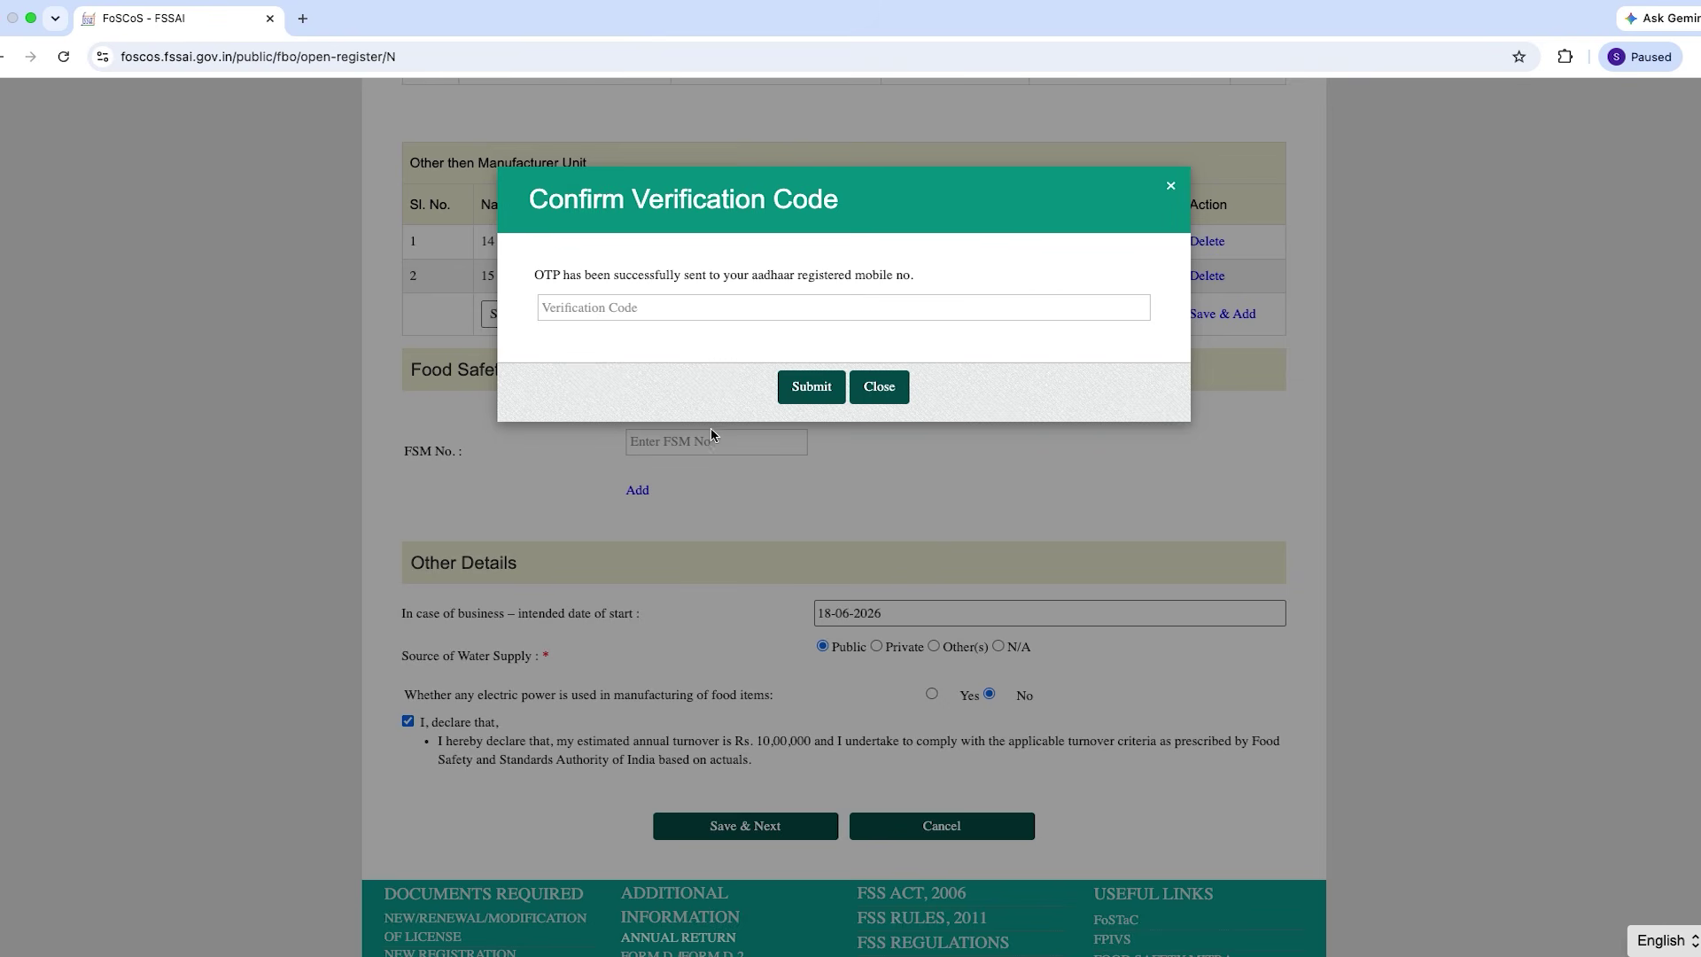
pyautogui.click(578, 312)
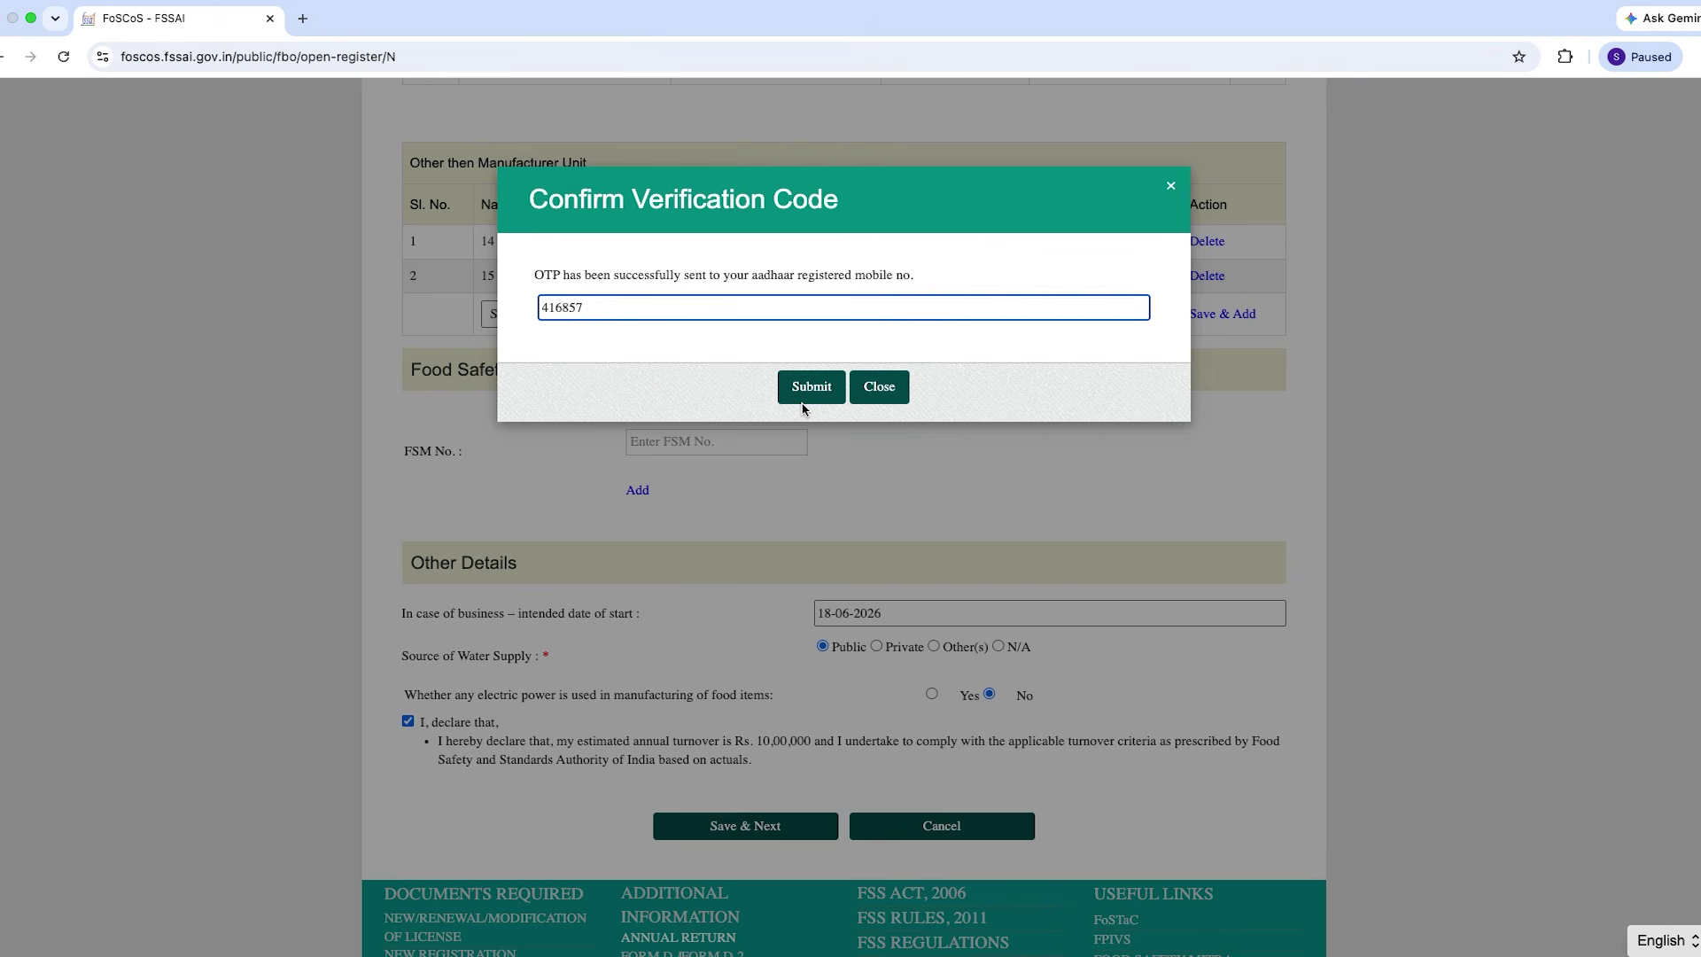
pyautogui.click(804, 403)
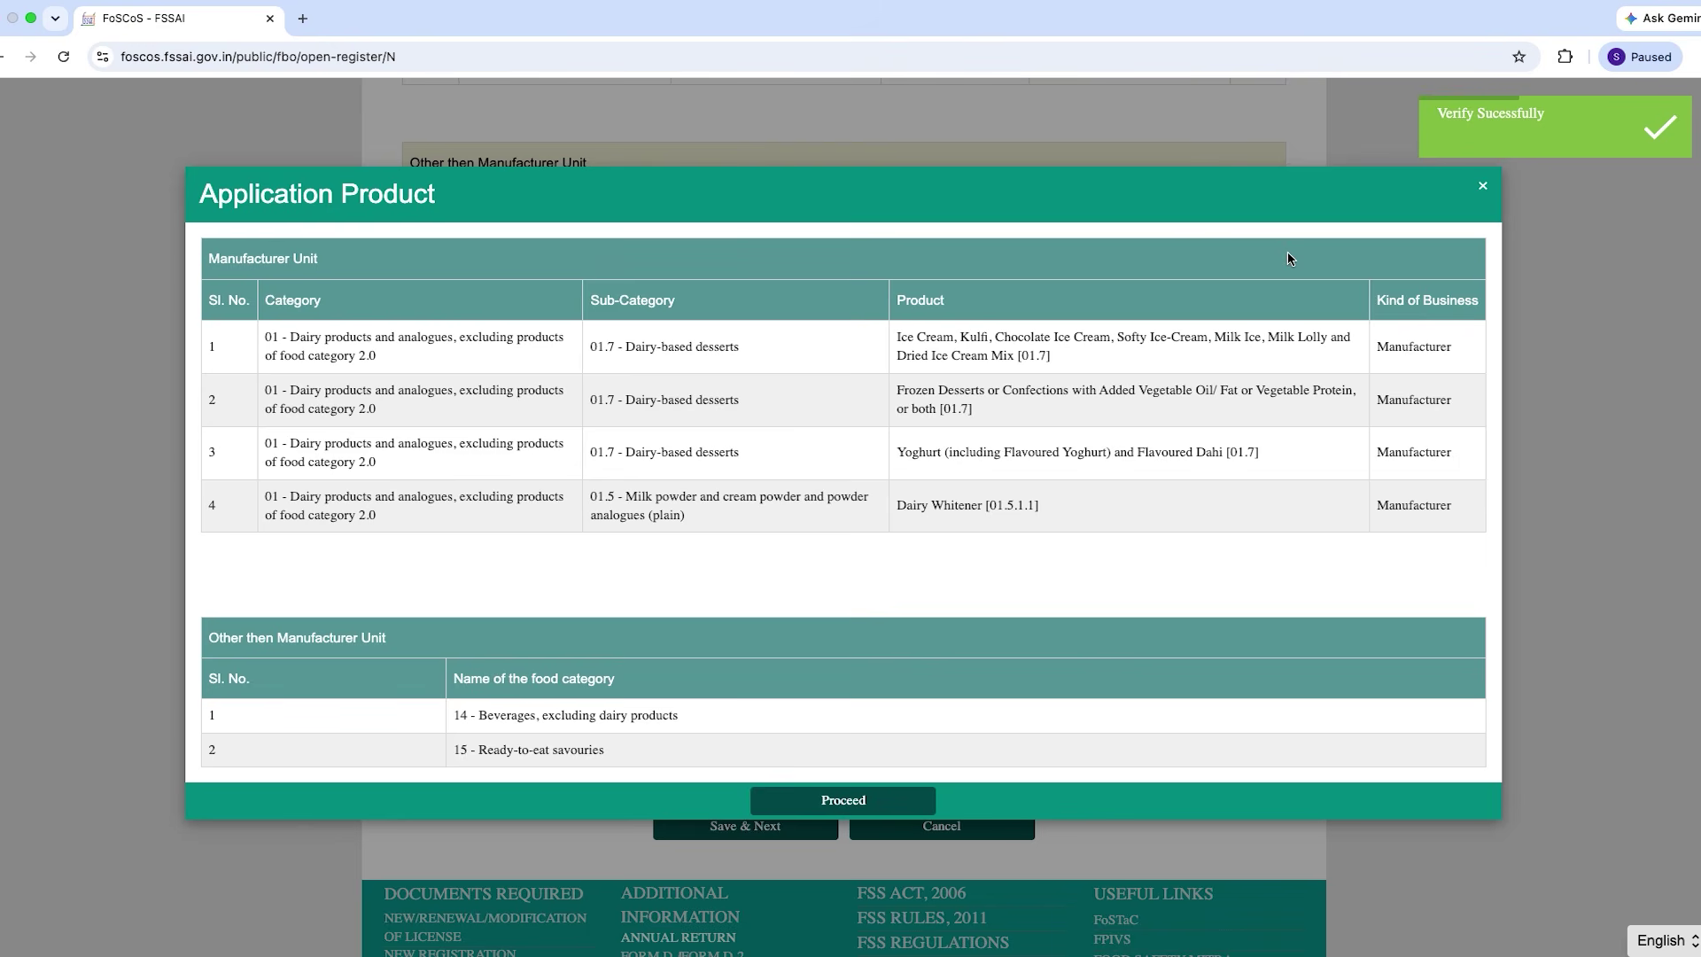
# Sign up using the saved contact e-mail and mobile number, an account password and the captcha.
pyautogui.click(833, 806)
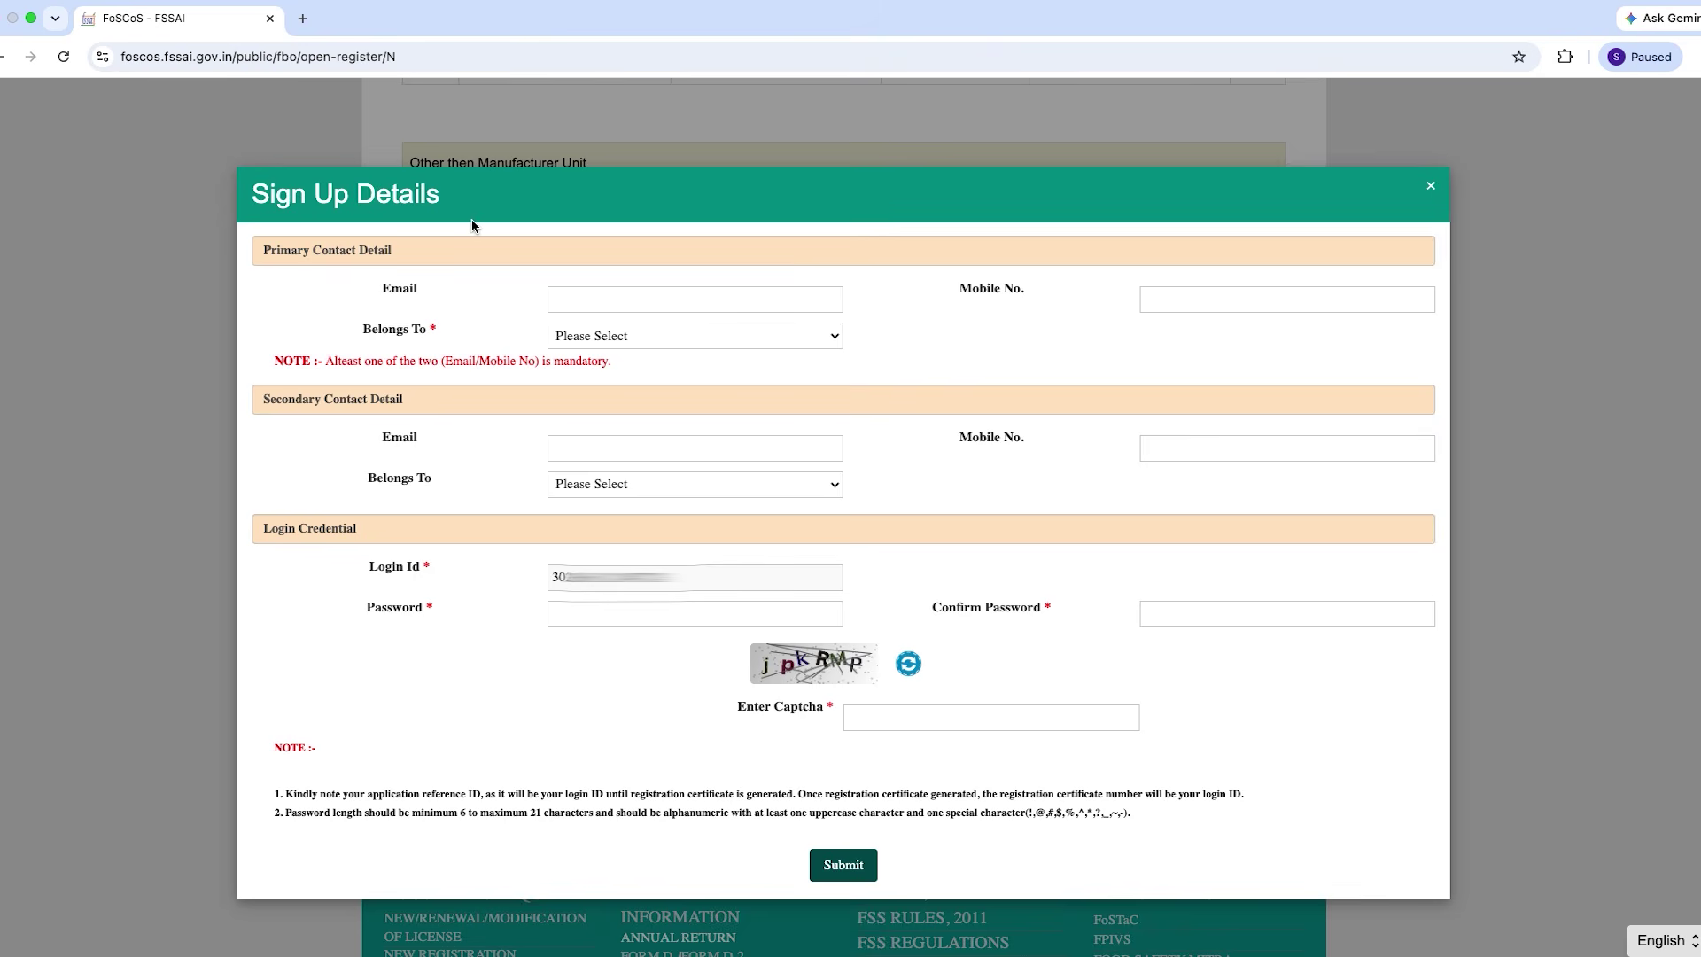
pyautogui.click(574, 301)
pyautogui.click(789, 342)
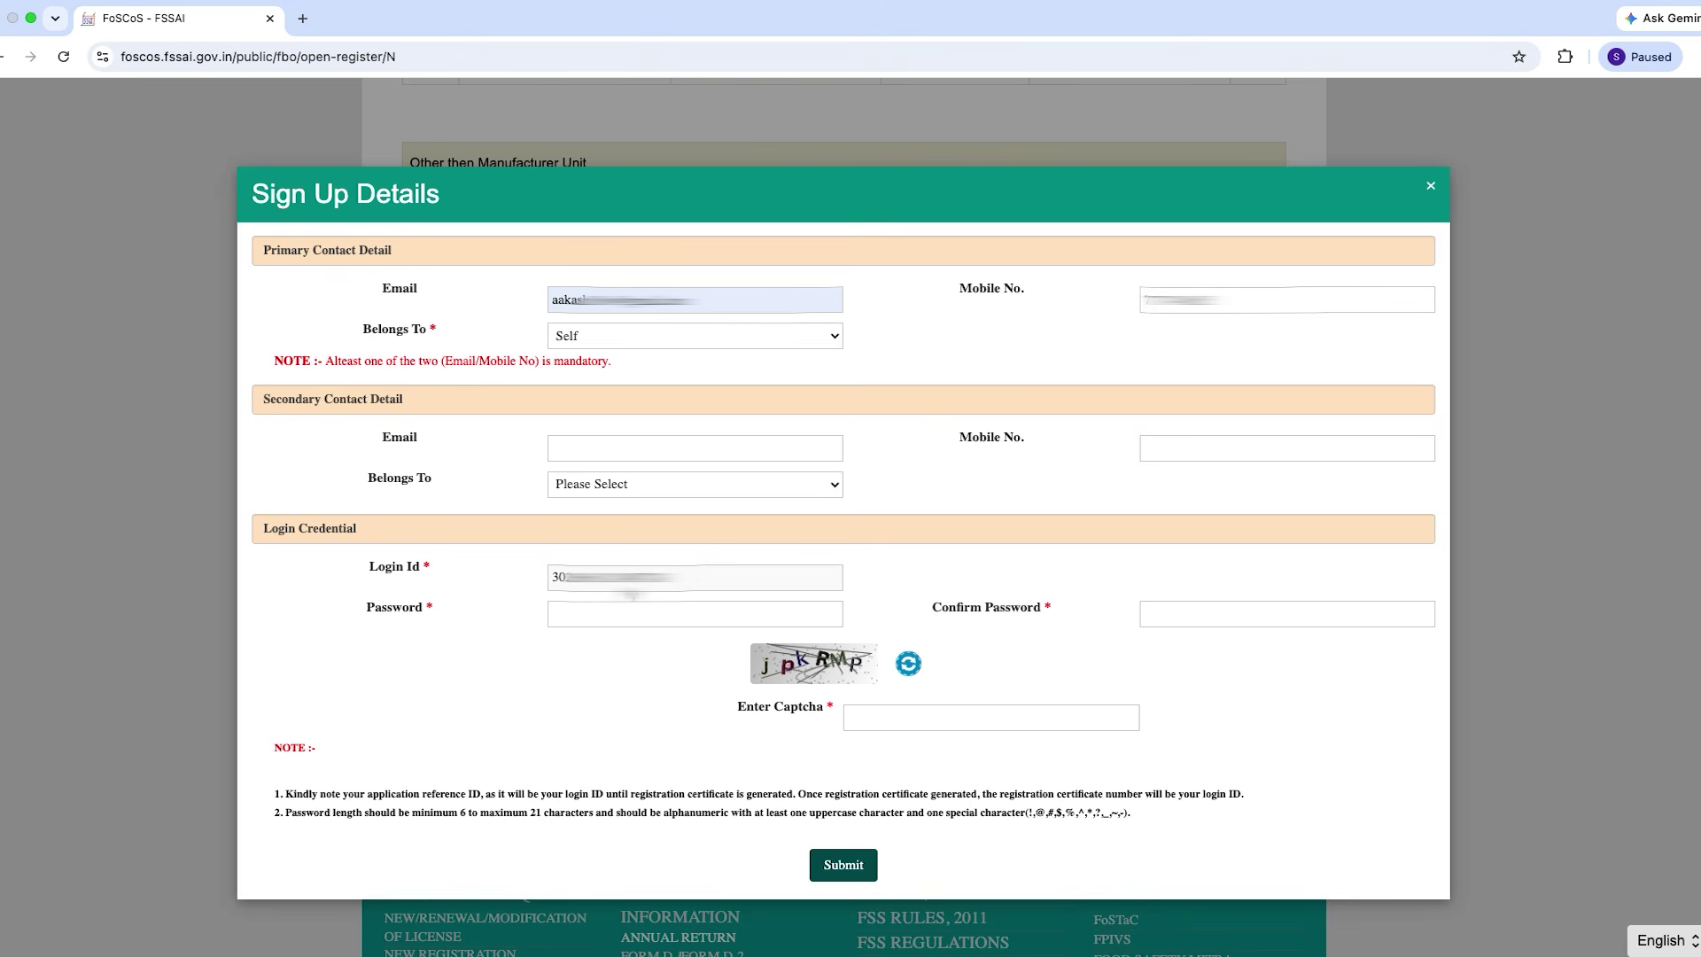
pyautogui.click(576, 613)
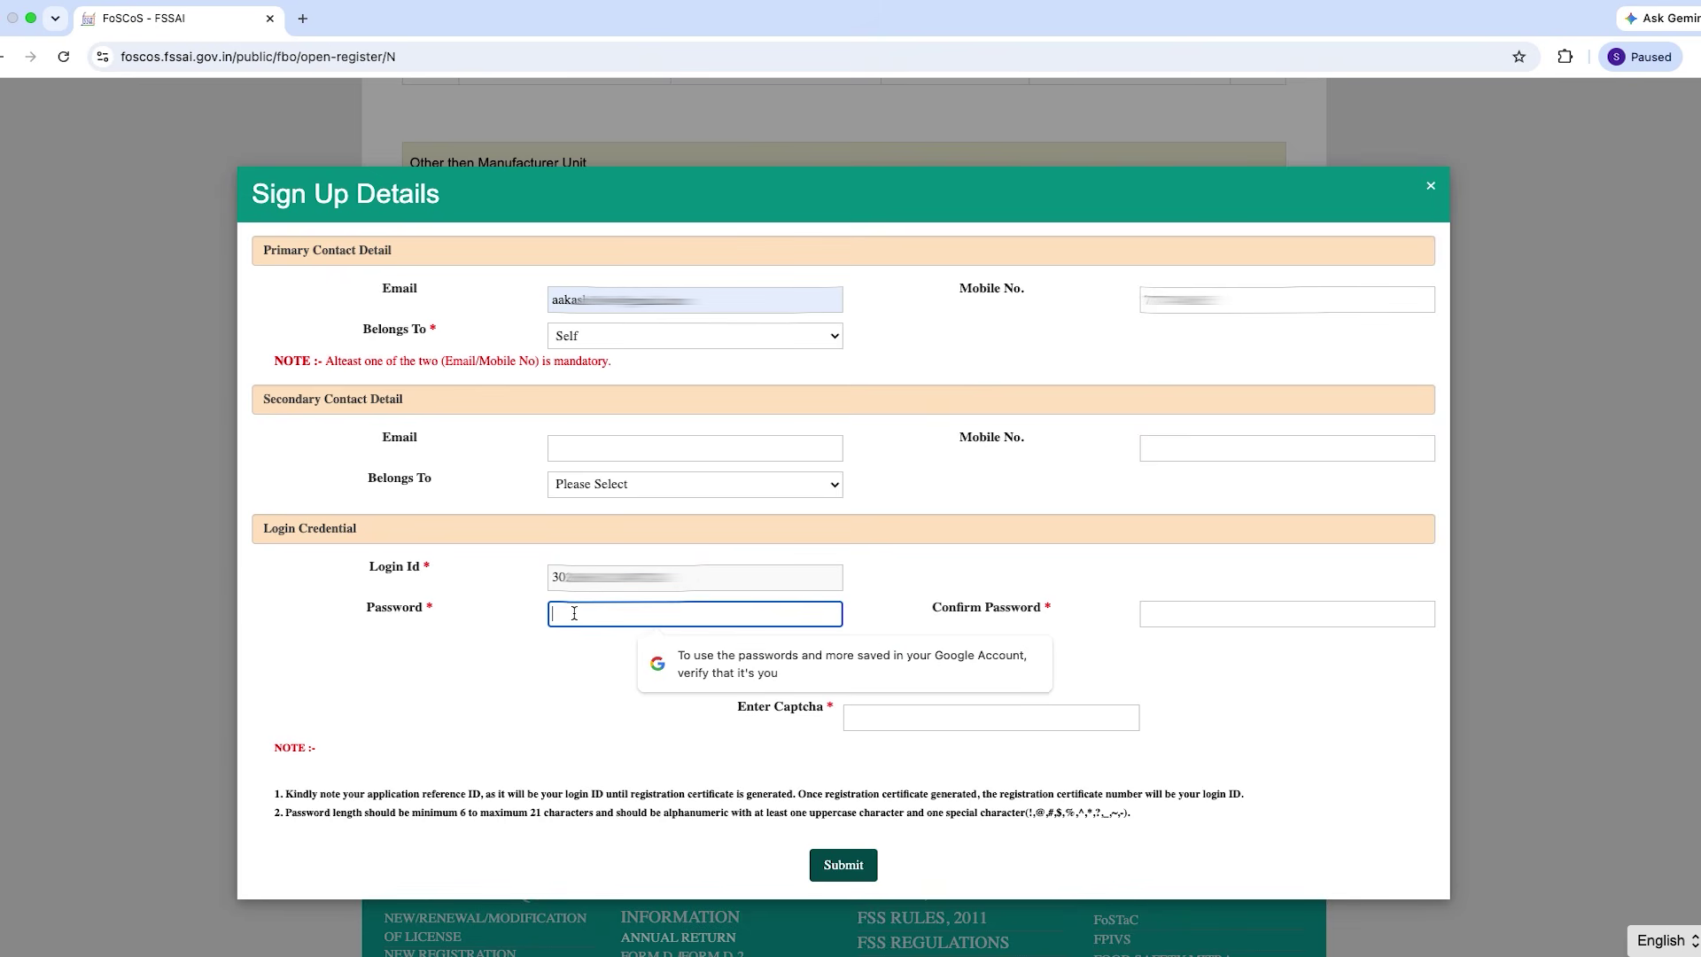
pyautogui.write('••')
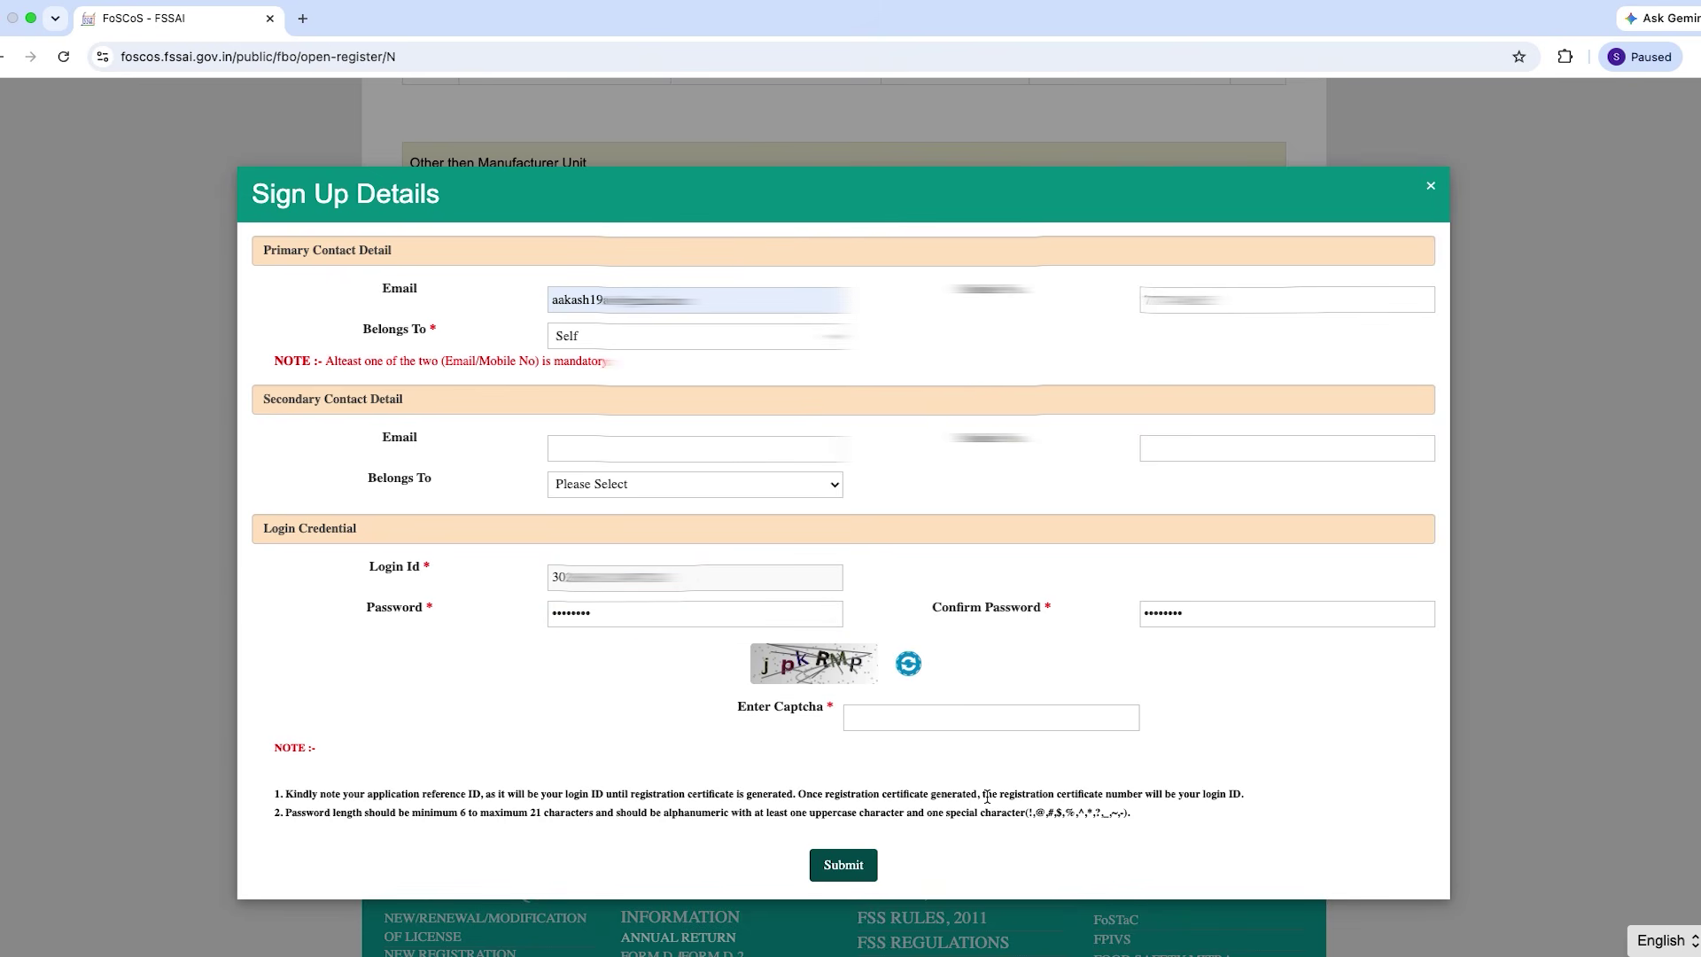
pyautogui.click(898, 714)
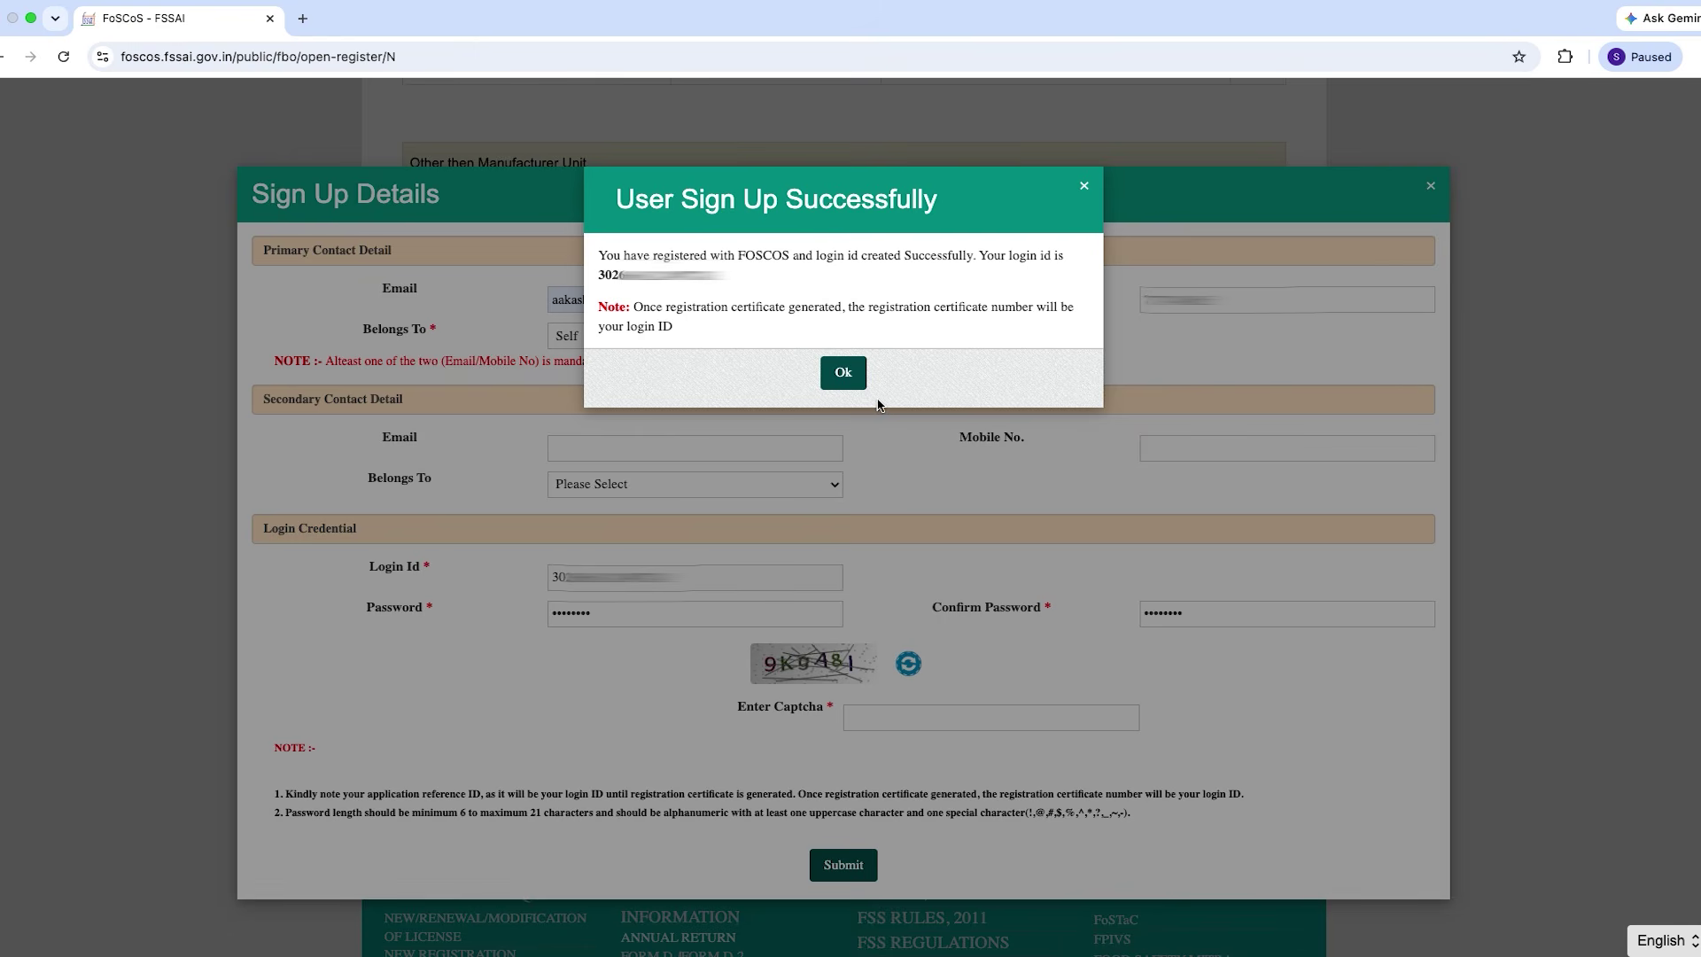
pyautogui.click(843, 380)
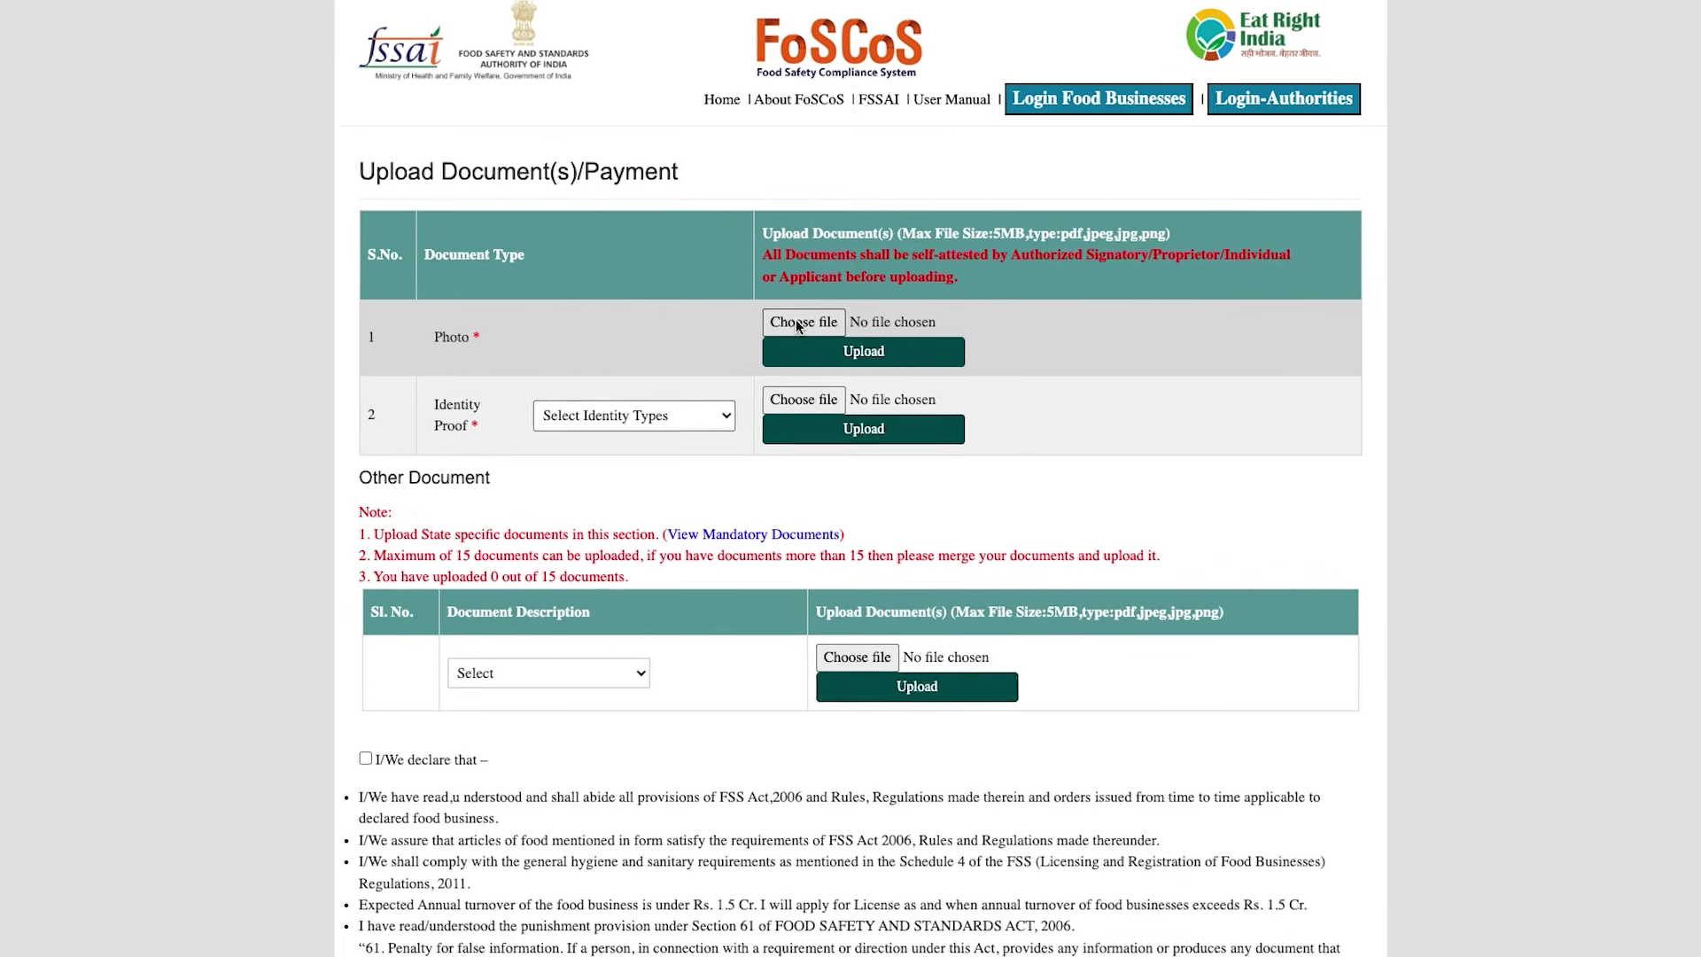
# Upload the applicant's photo and an Aadhar Card identity proof, then check the mandatory documents list.
pyautogui.click(802, 321)
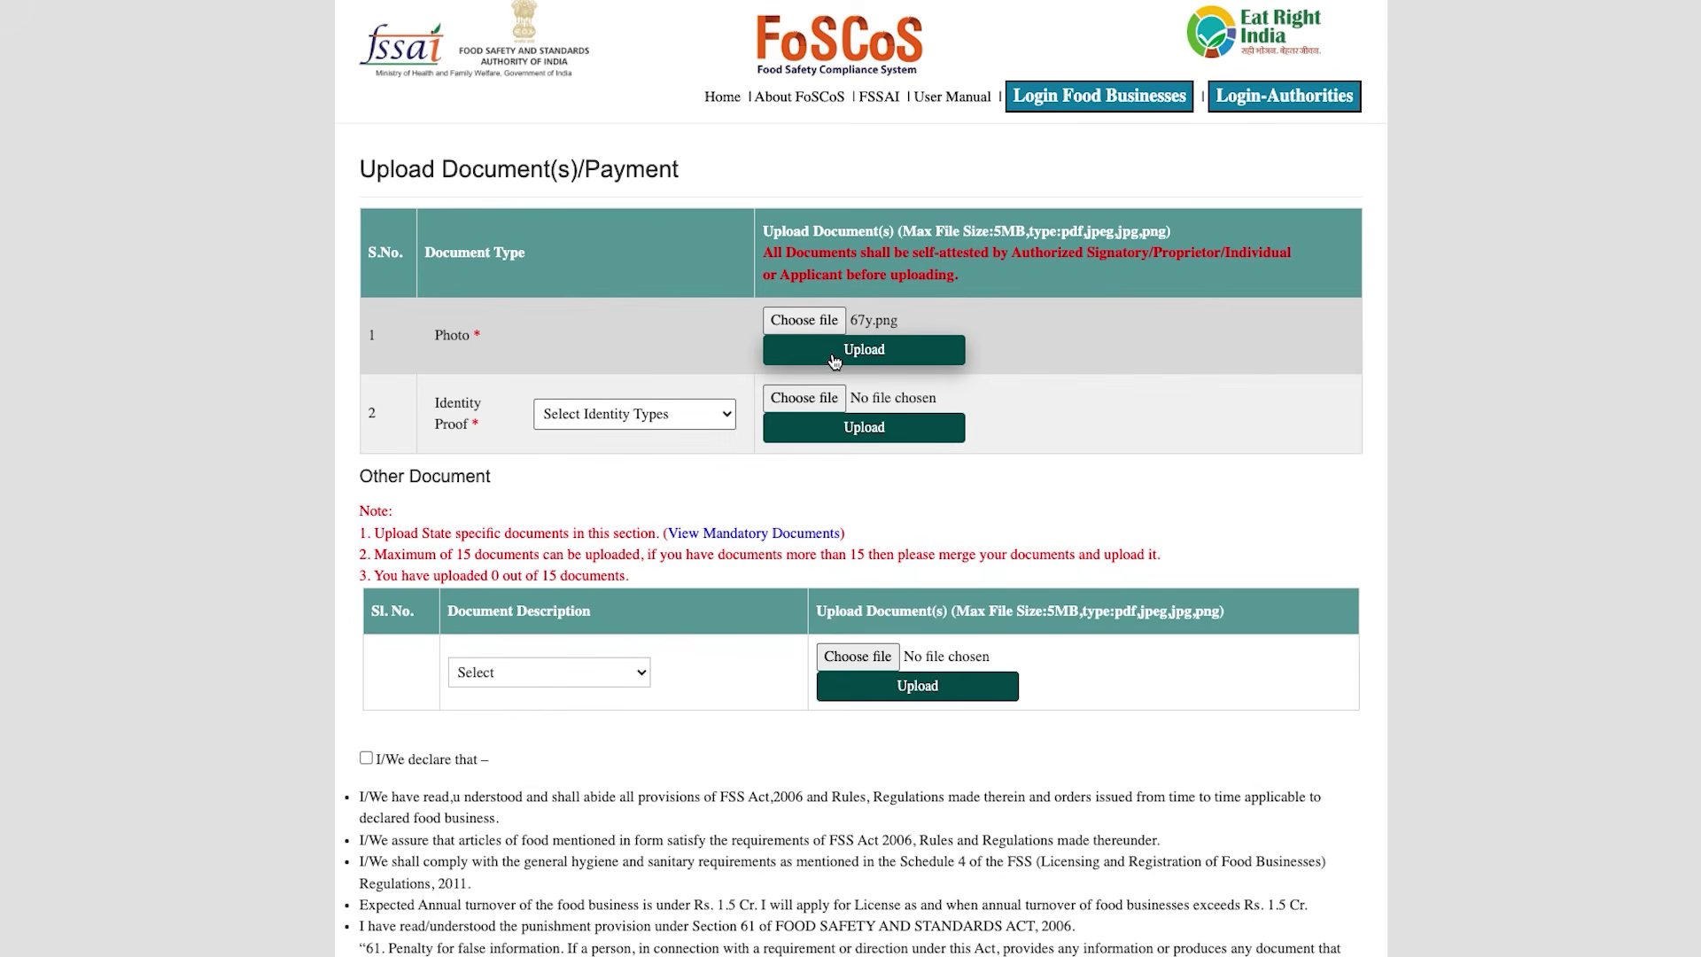
pyautogui.click(833, 354)
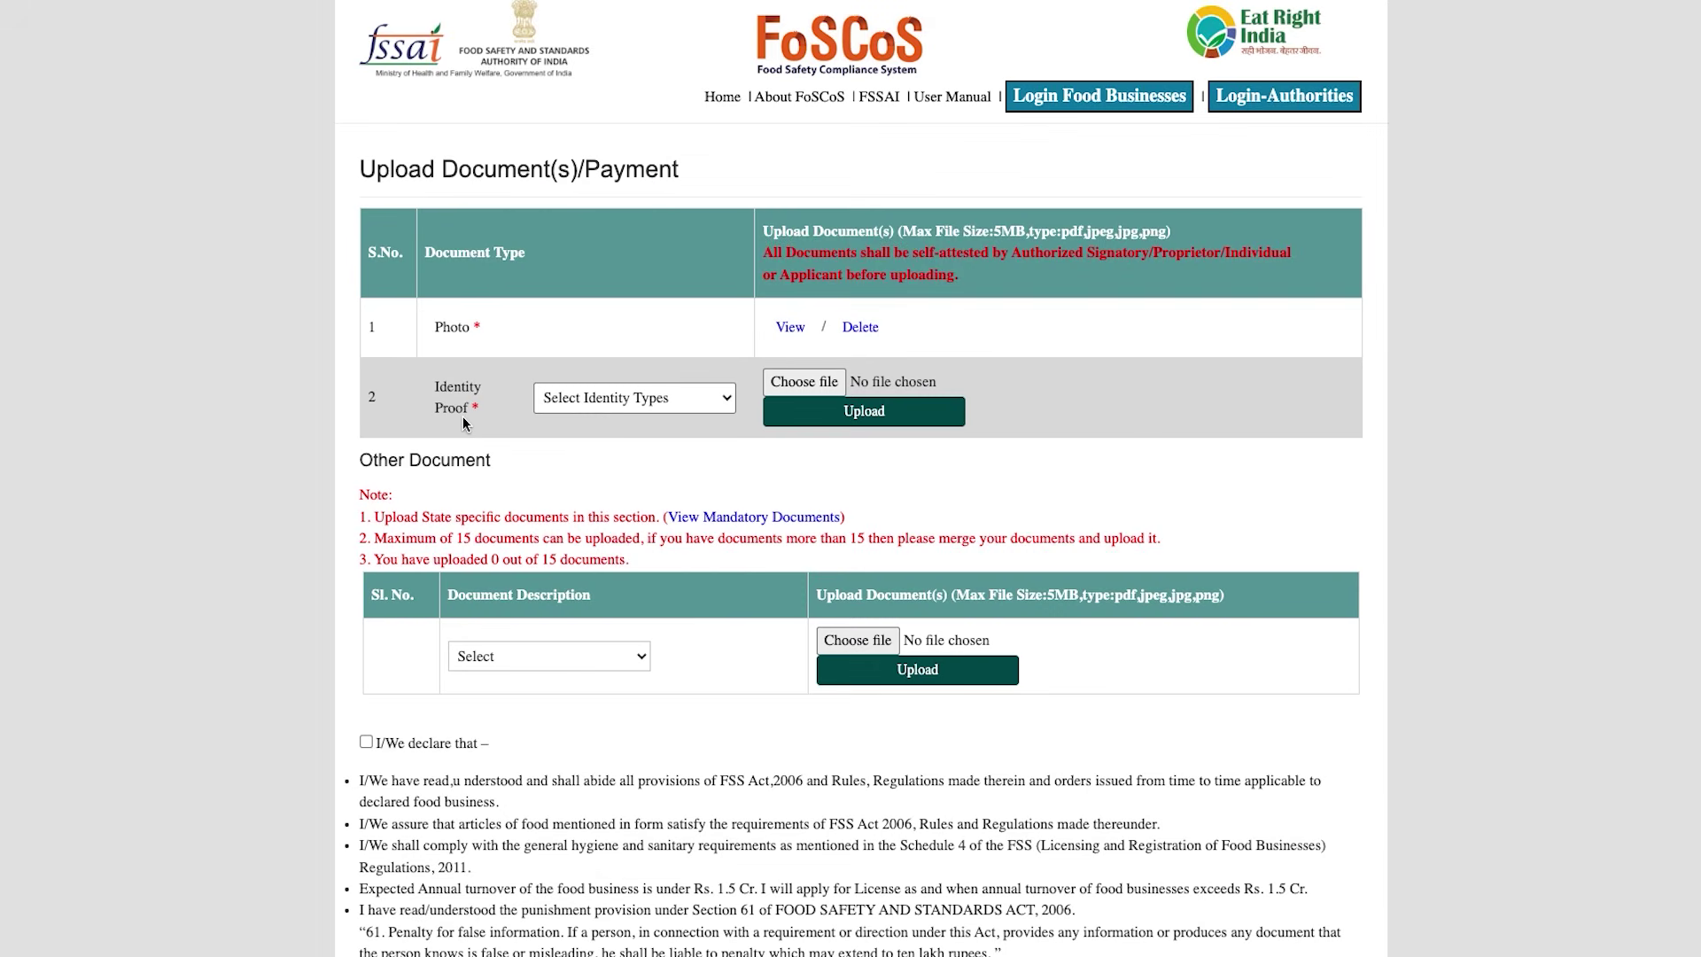
pyautogui.click(679, 404)
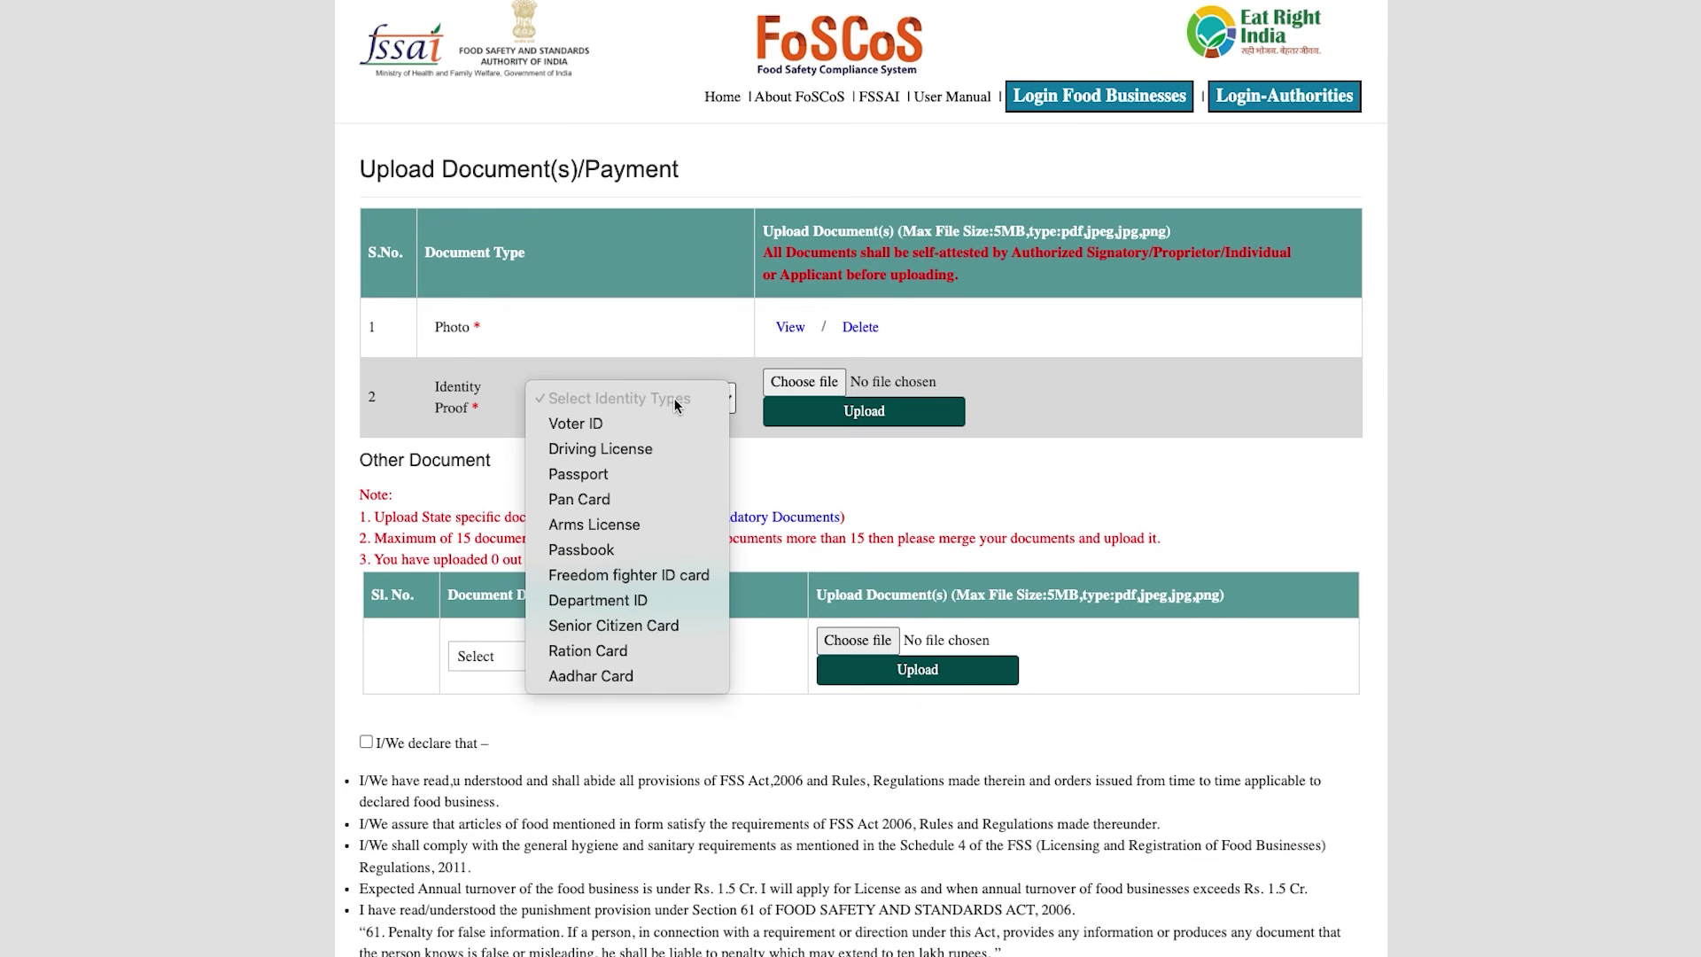
pyautogui.click(594, 677)
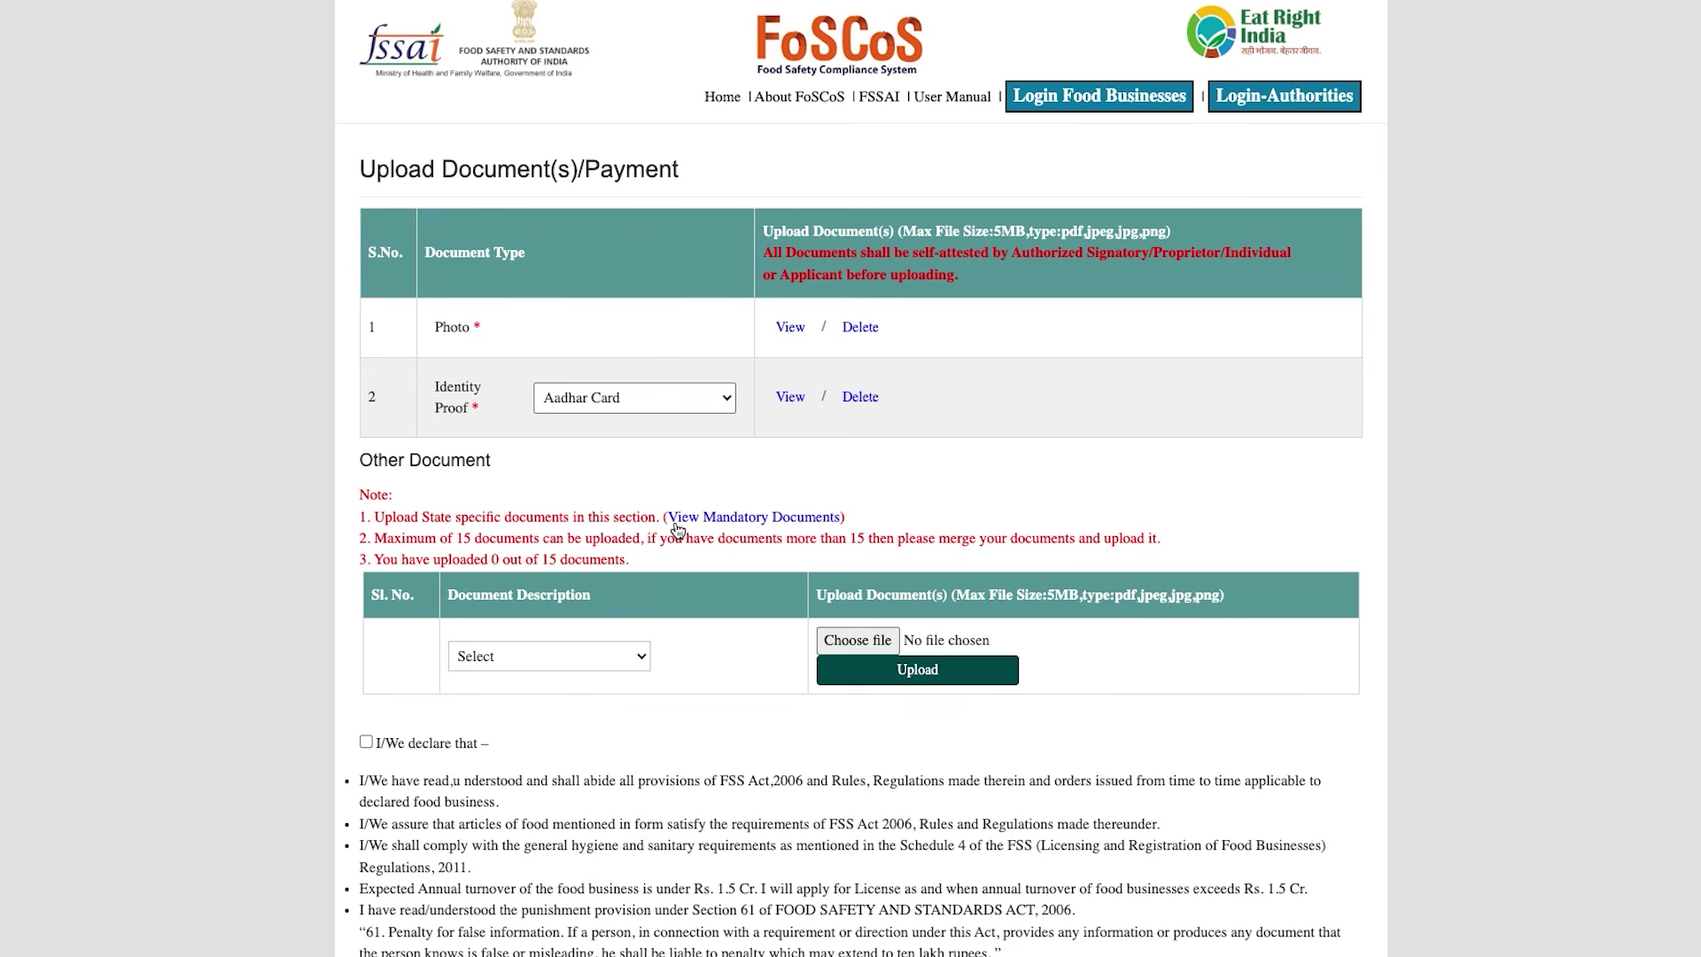
pyautogui.click(760, 519)
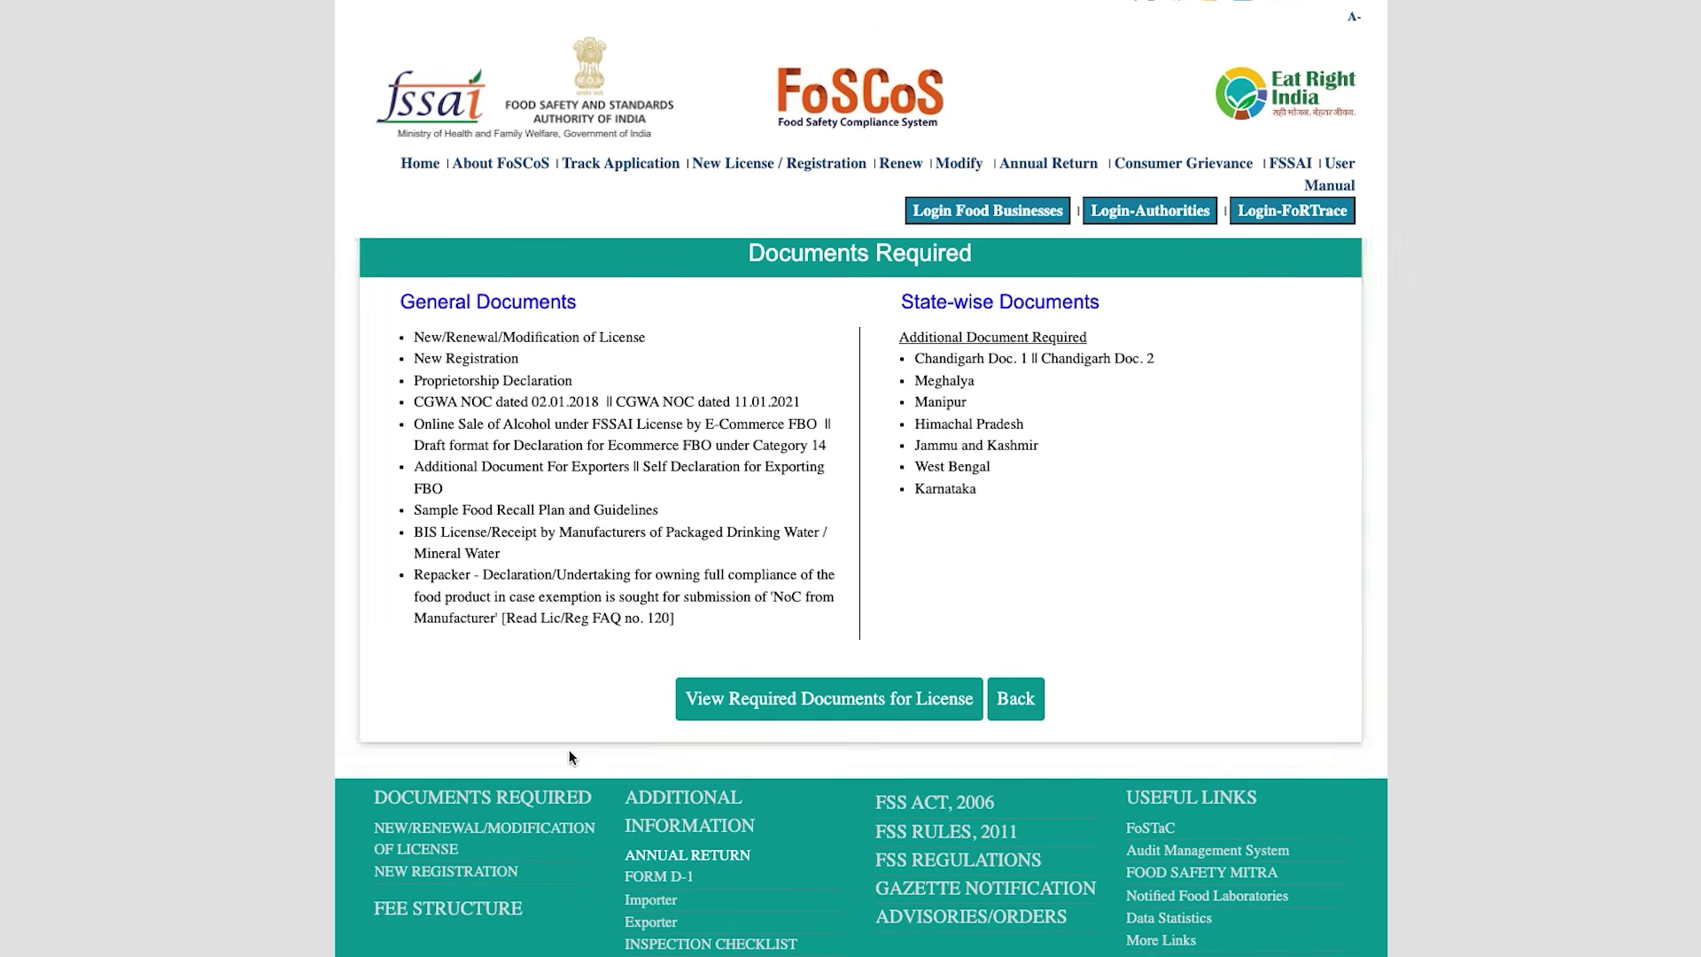
pyautogui.press('super+w')
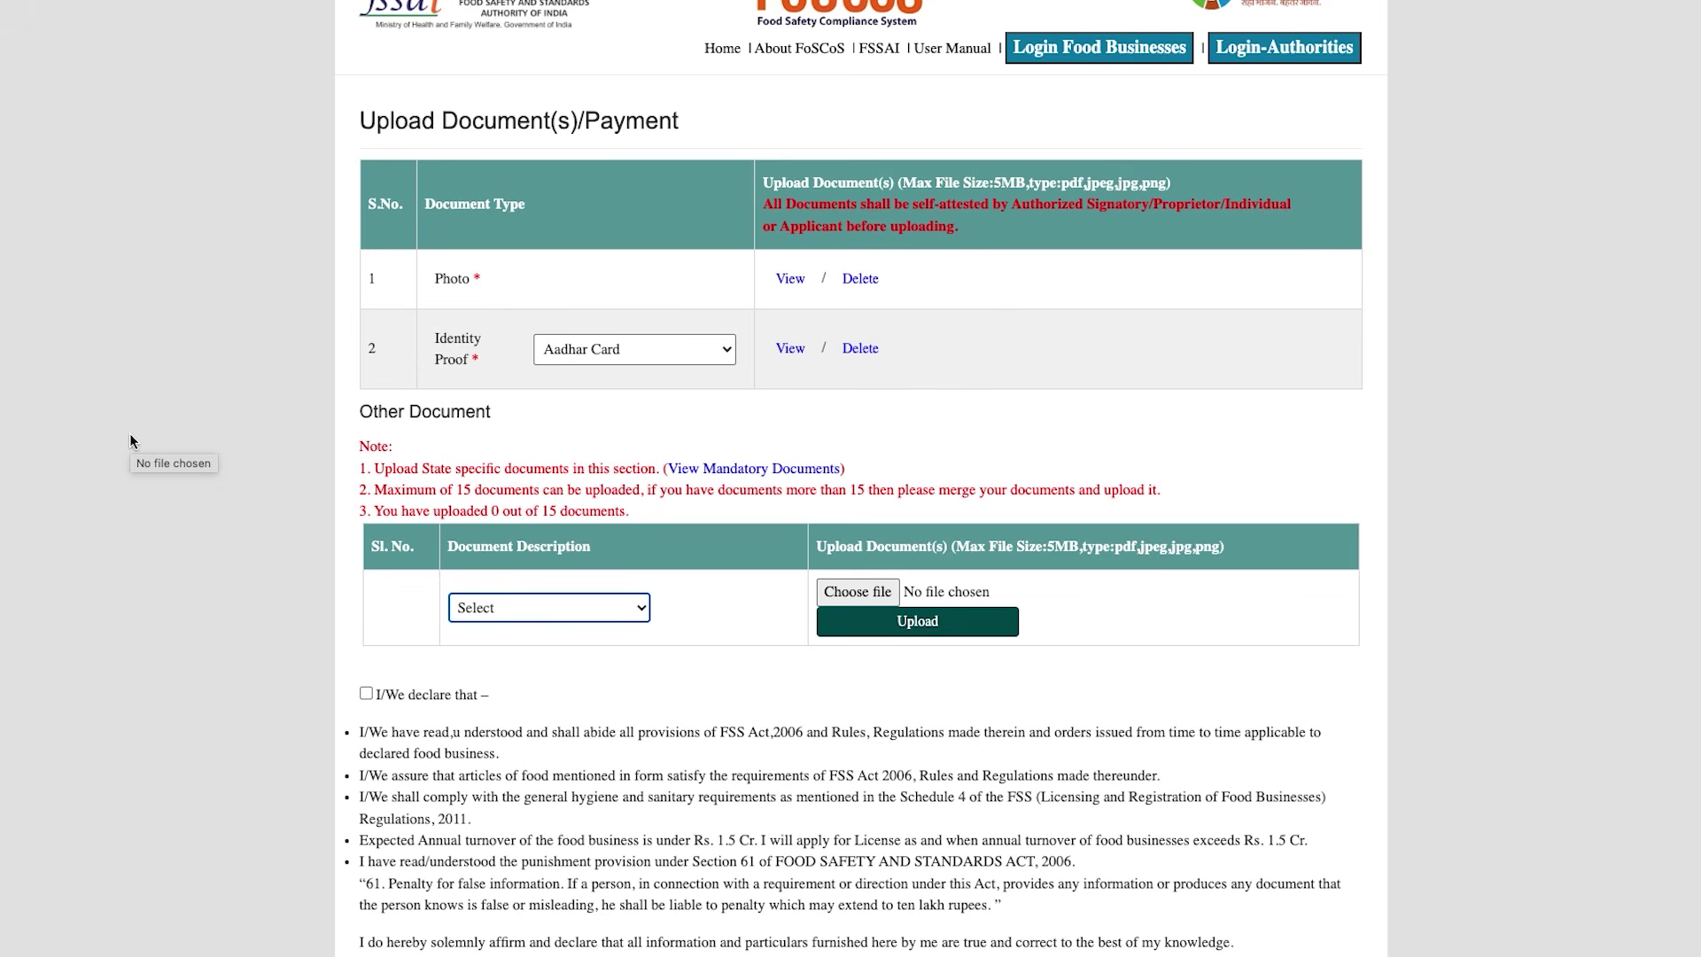
pyautogui.scroll(-7, 132, 440)
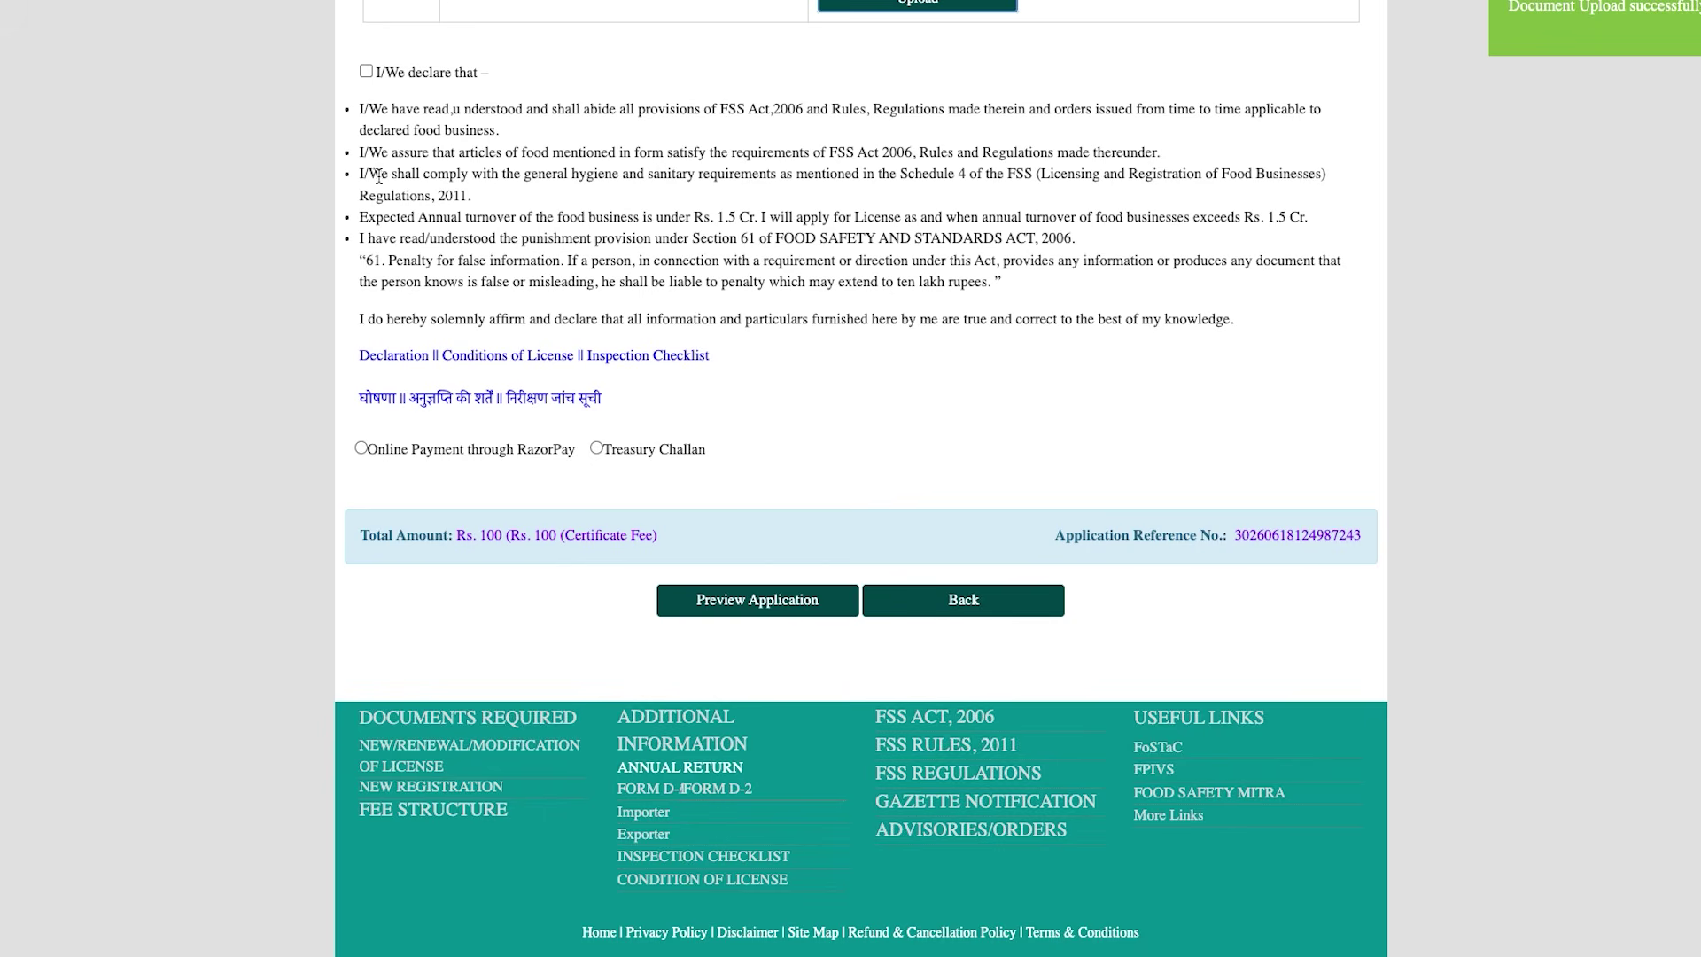
# Accept the I/We declaration, choose Online Payment through RazorPay and start the ₹100 payment.
pyautogui.click(366, 71)
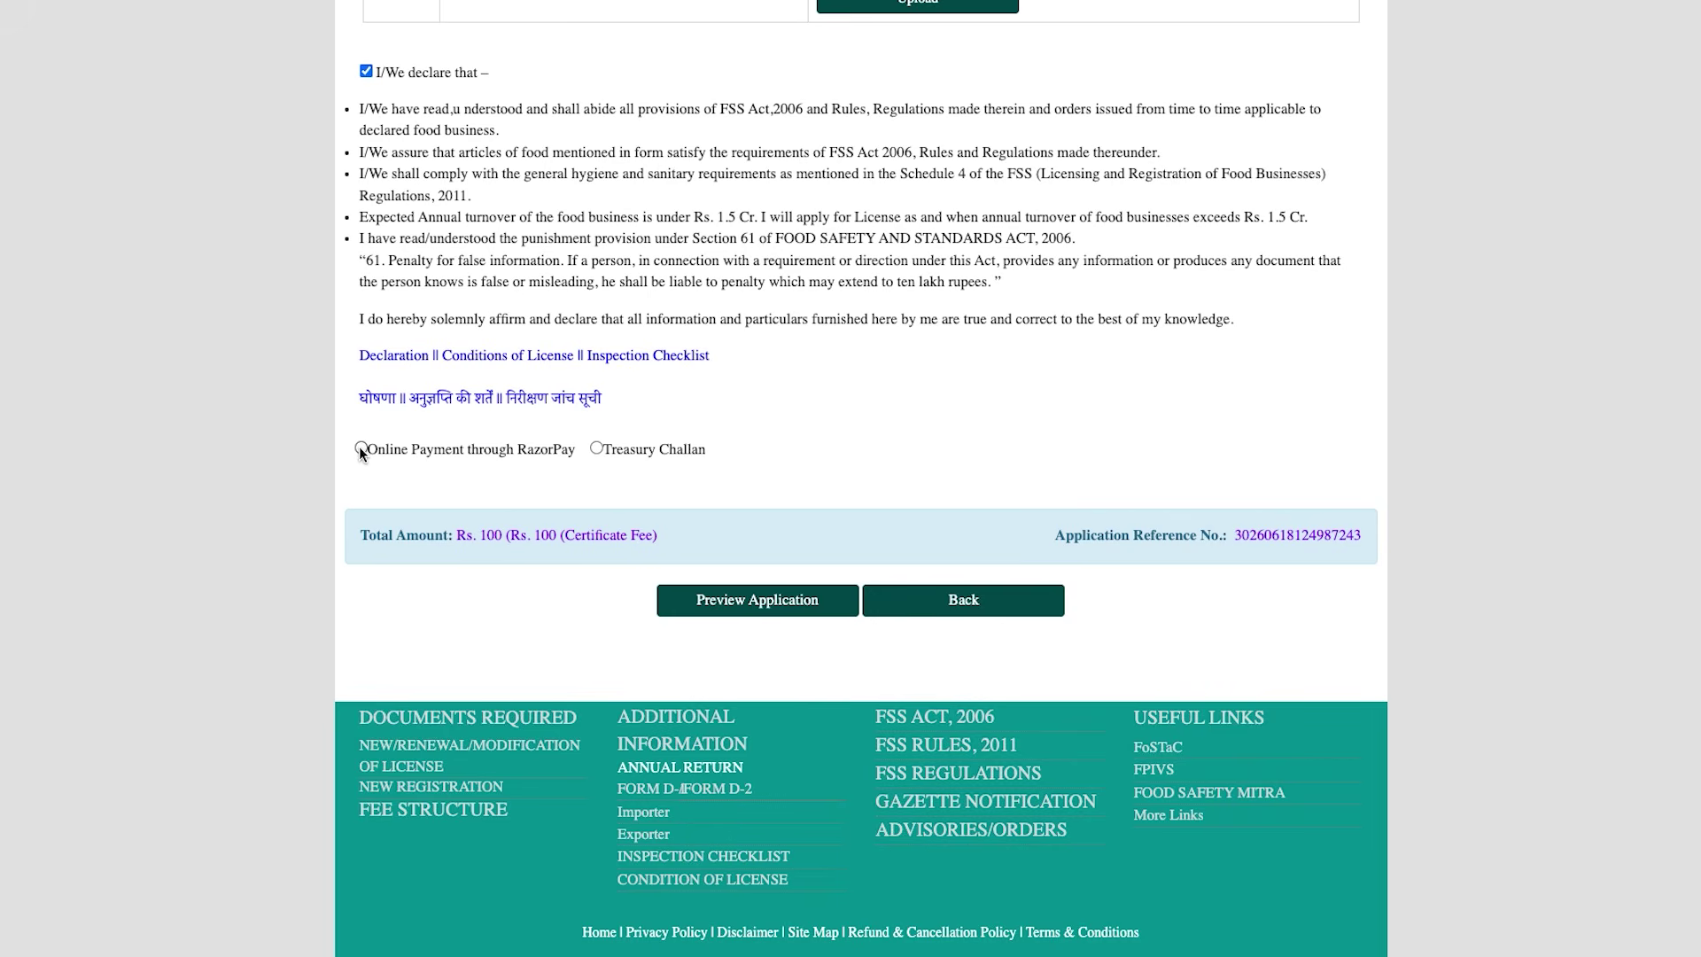
pyautogui.click(362, 448)
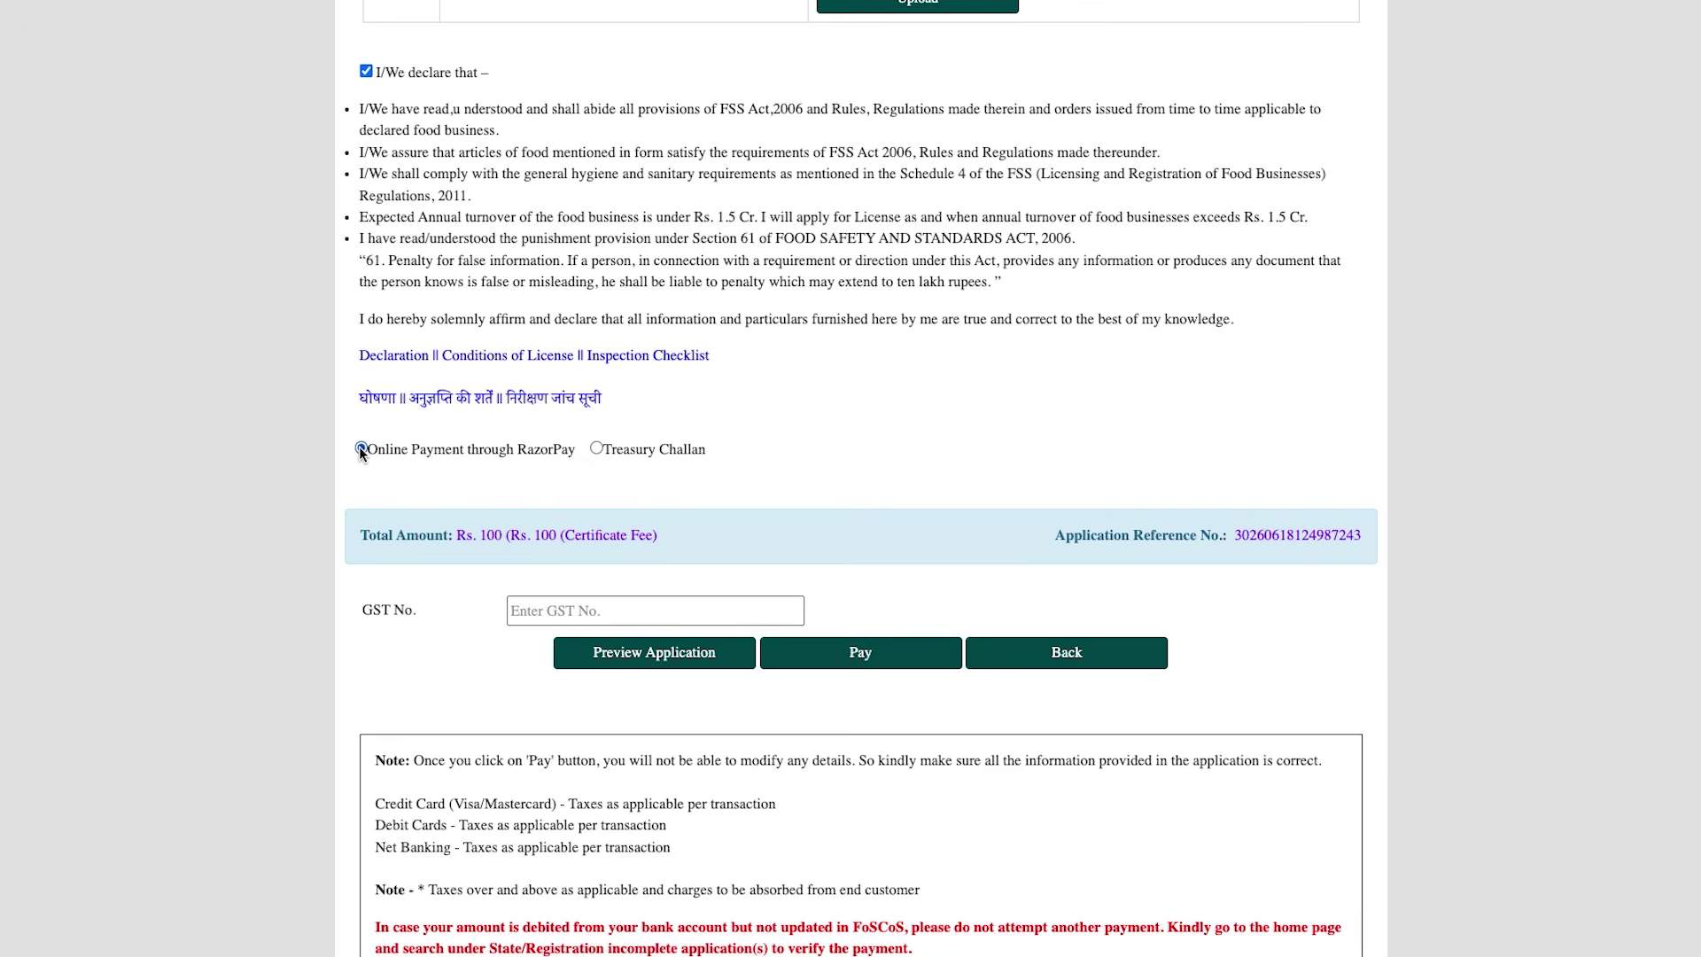
pyautogui.click(851, 653)
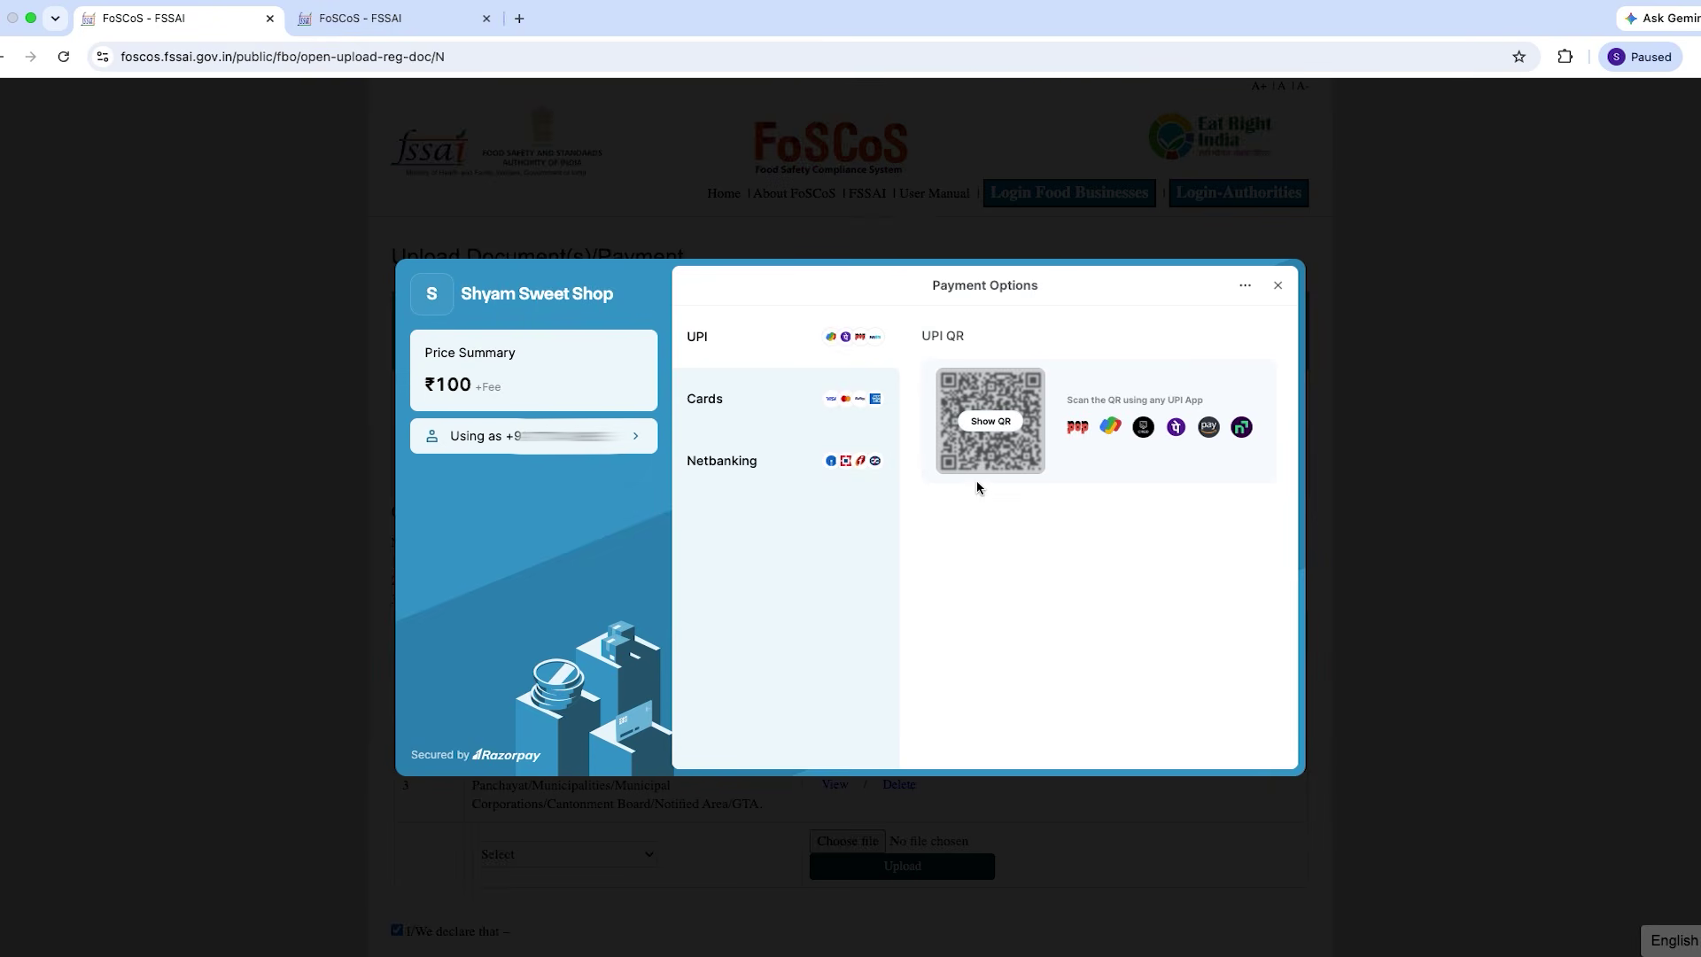
# Pay the ₹100 fee by UPI QR and view the registration certificate PDF.
pyautogui.click(983, 425)
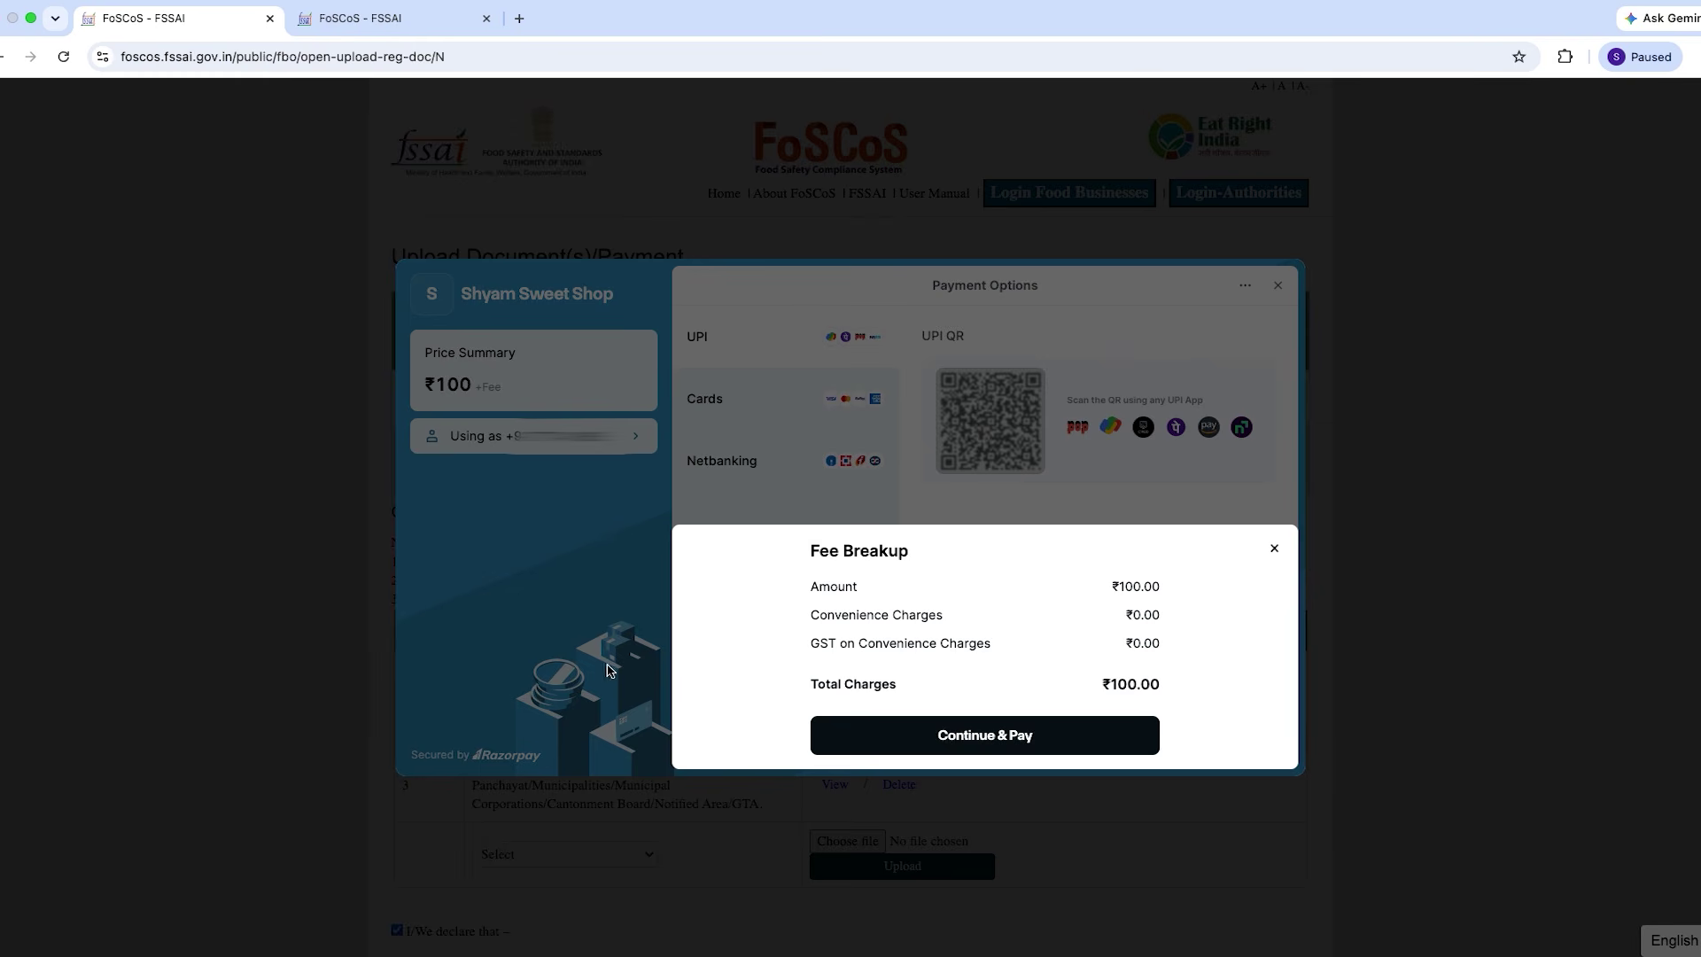
pyautogui.click(985, 735)
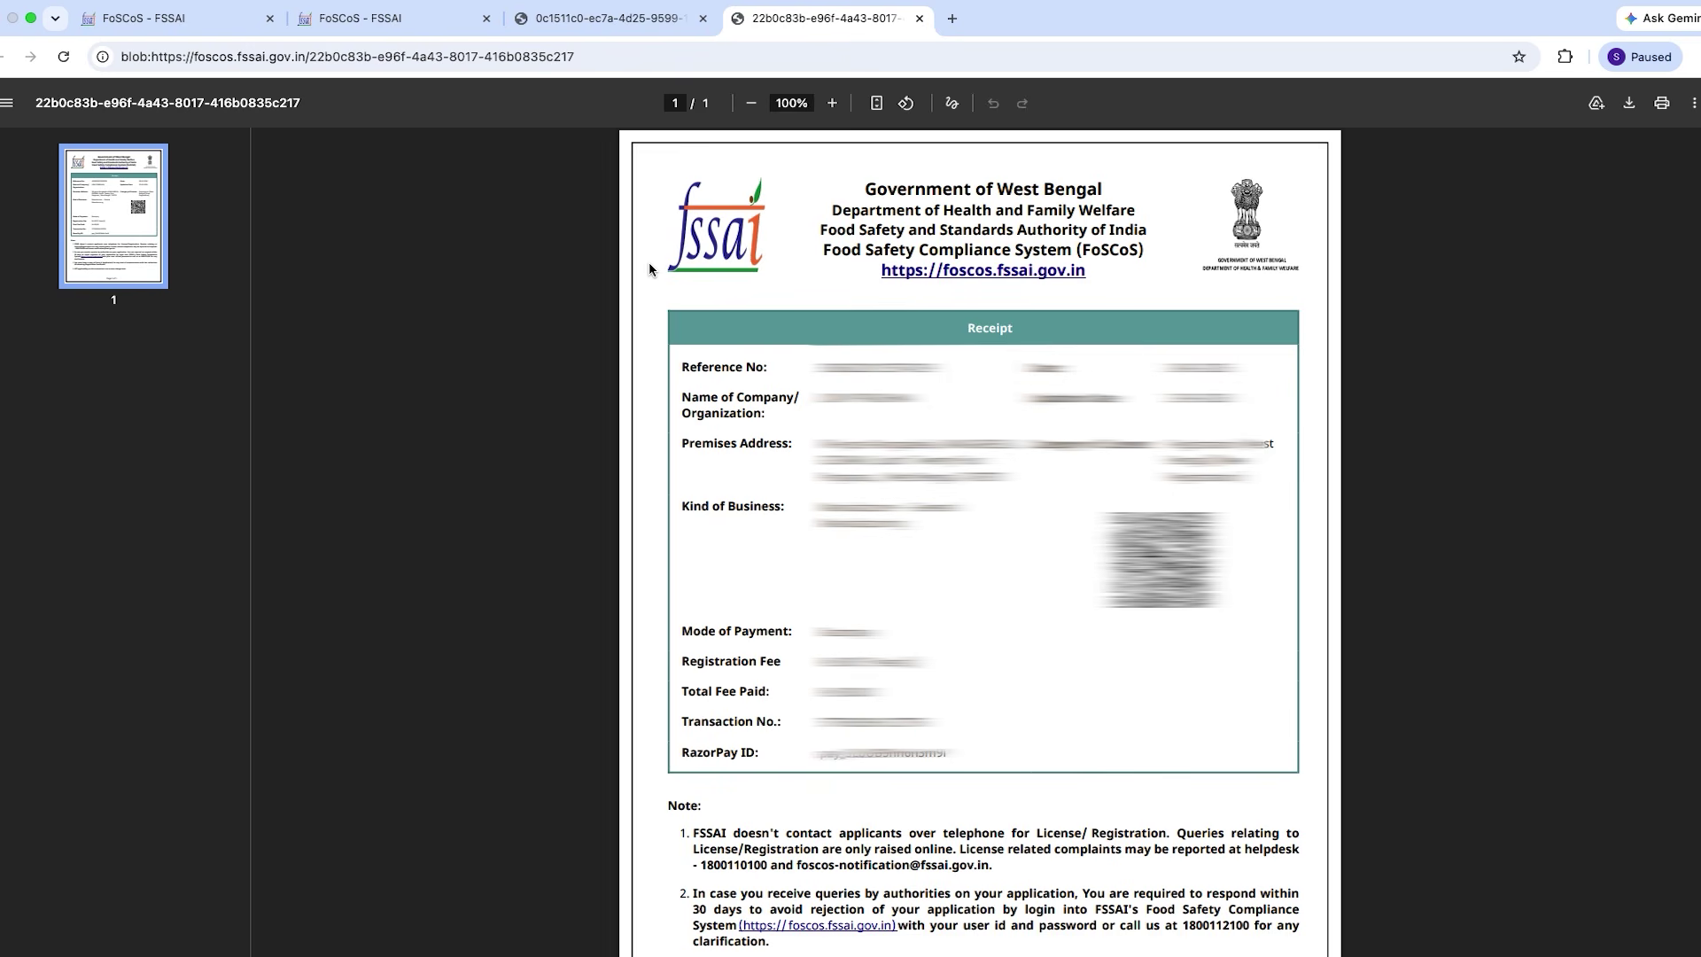
pyautogui.click(574, 27)
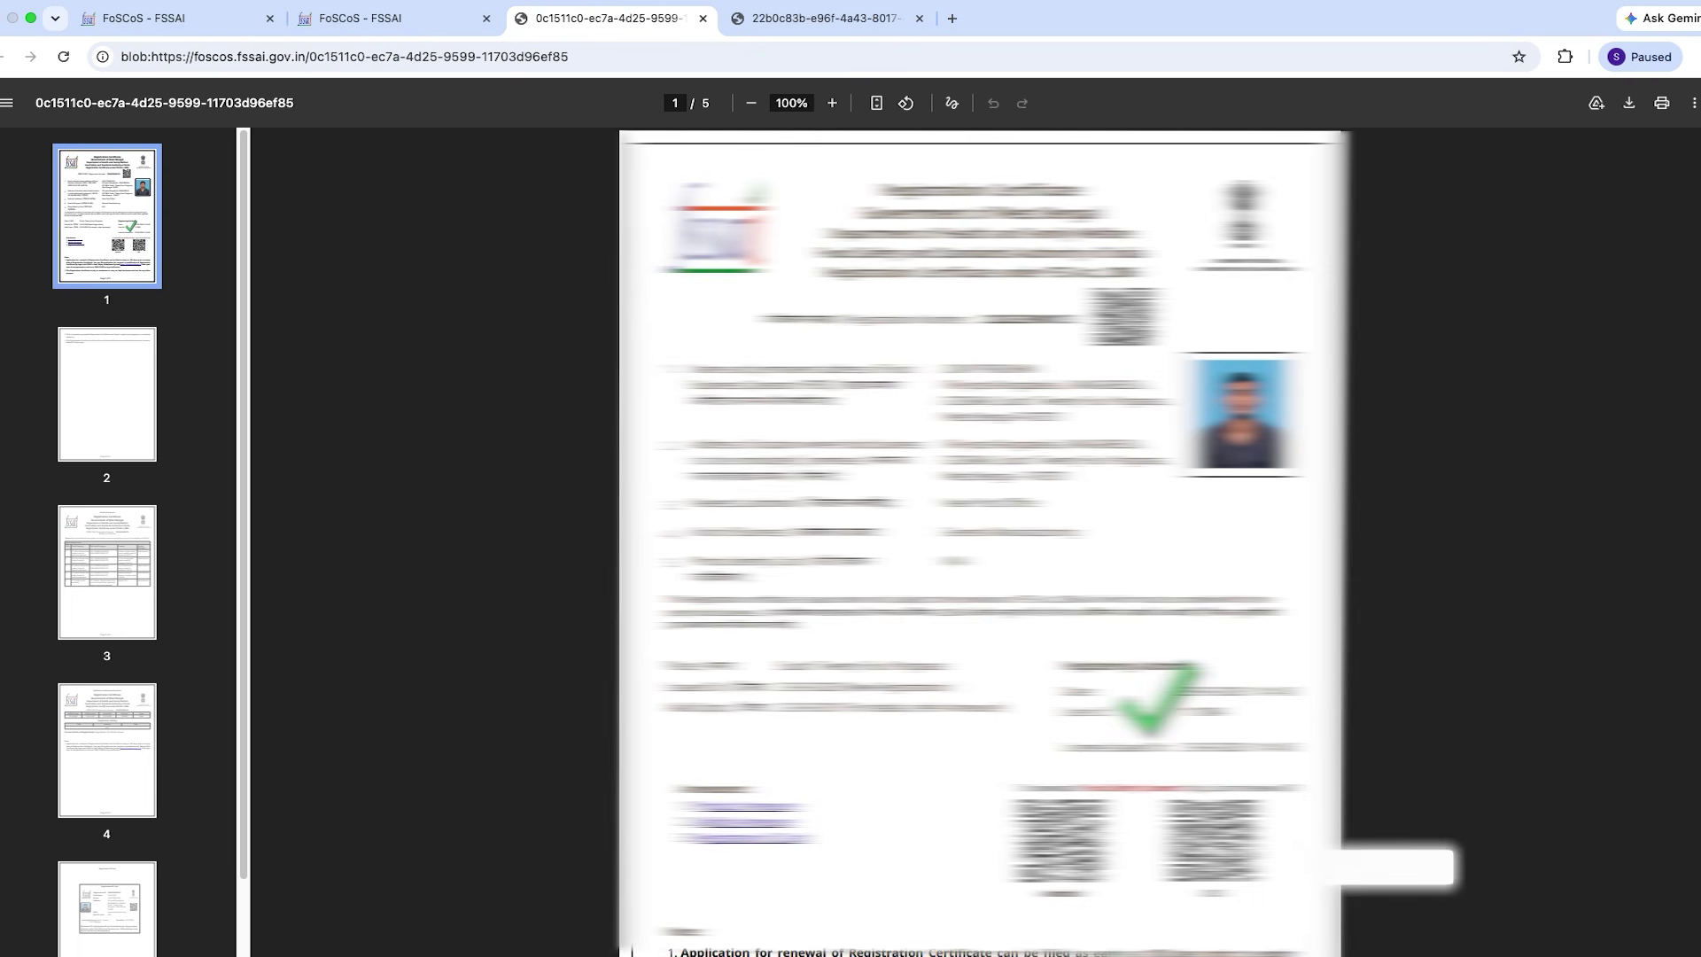
pyautogui.scroll(-4, 981, 443)
pyautogui.scroll(5, 980, 532)
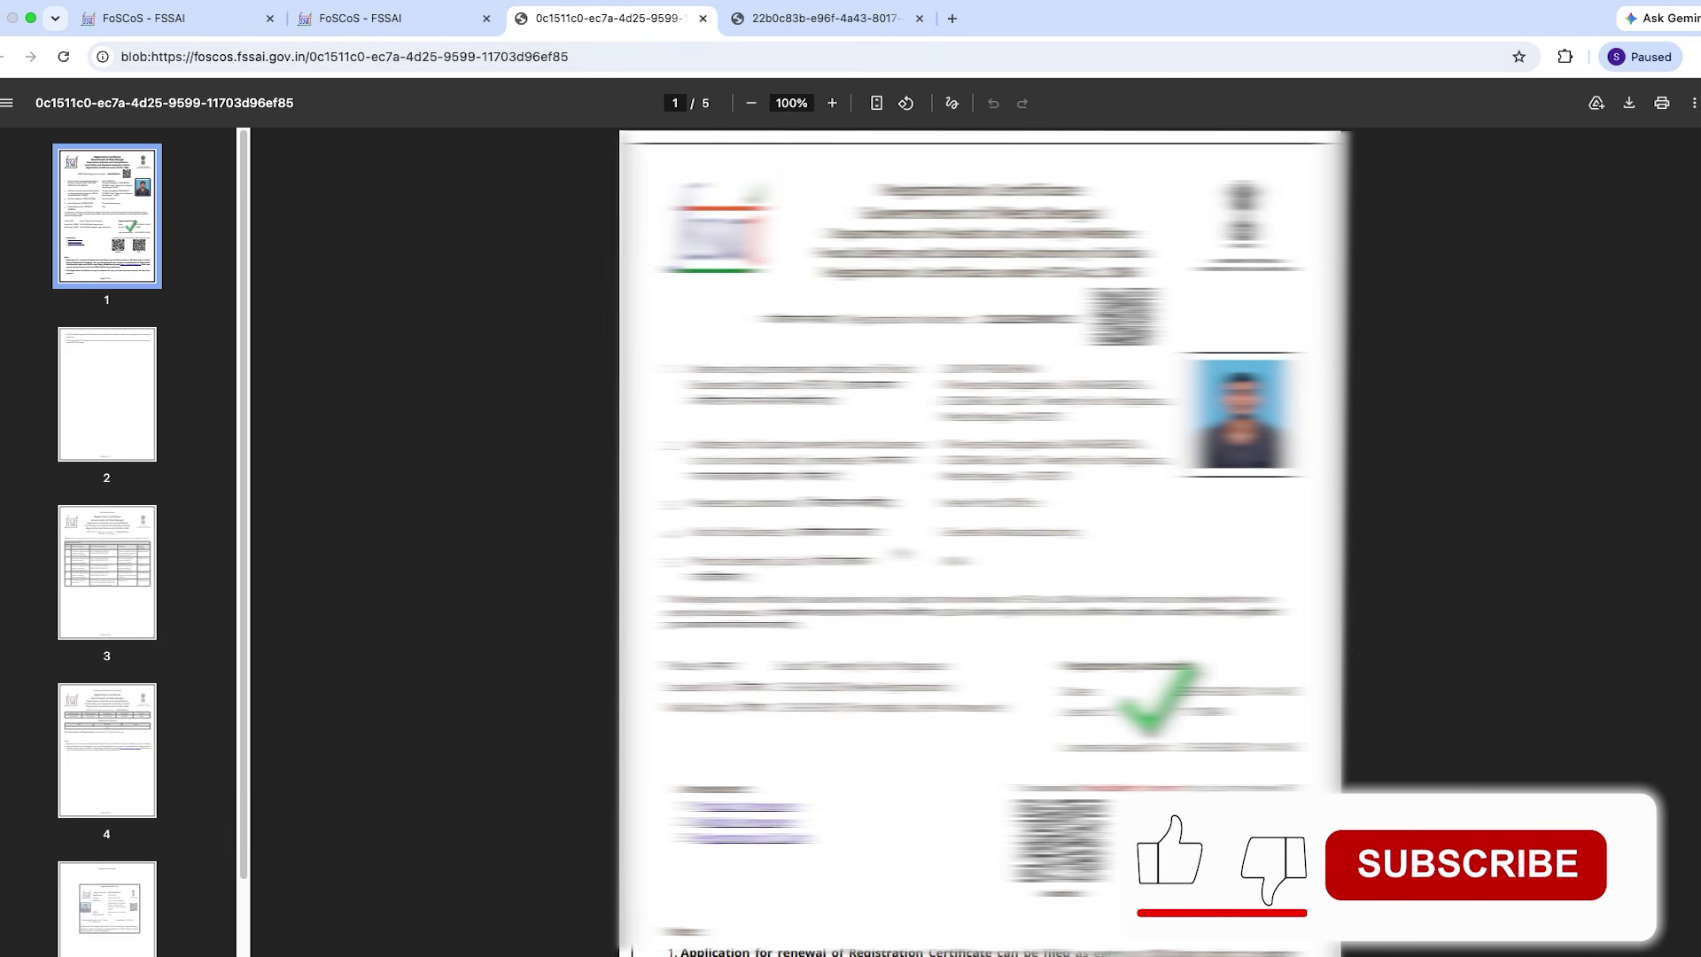